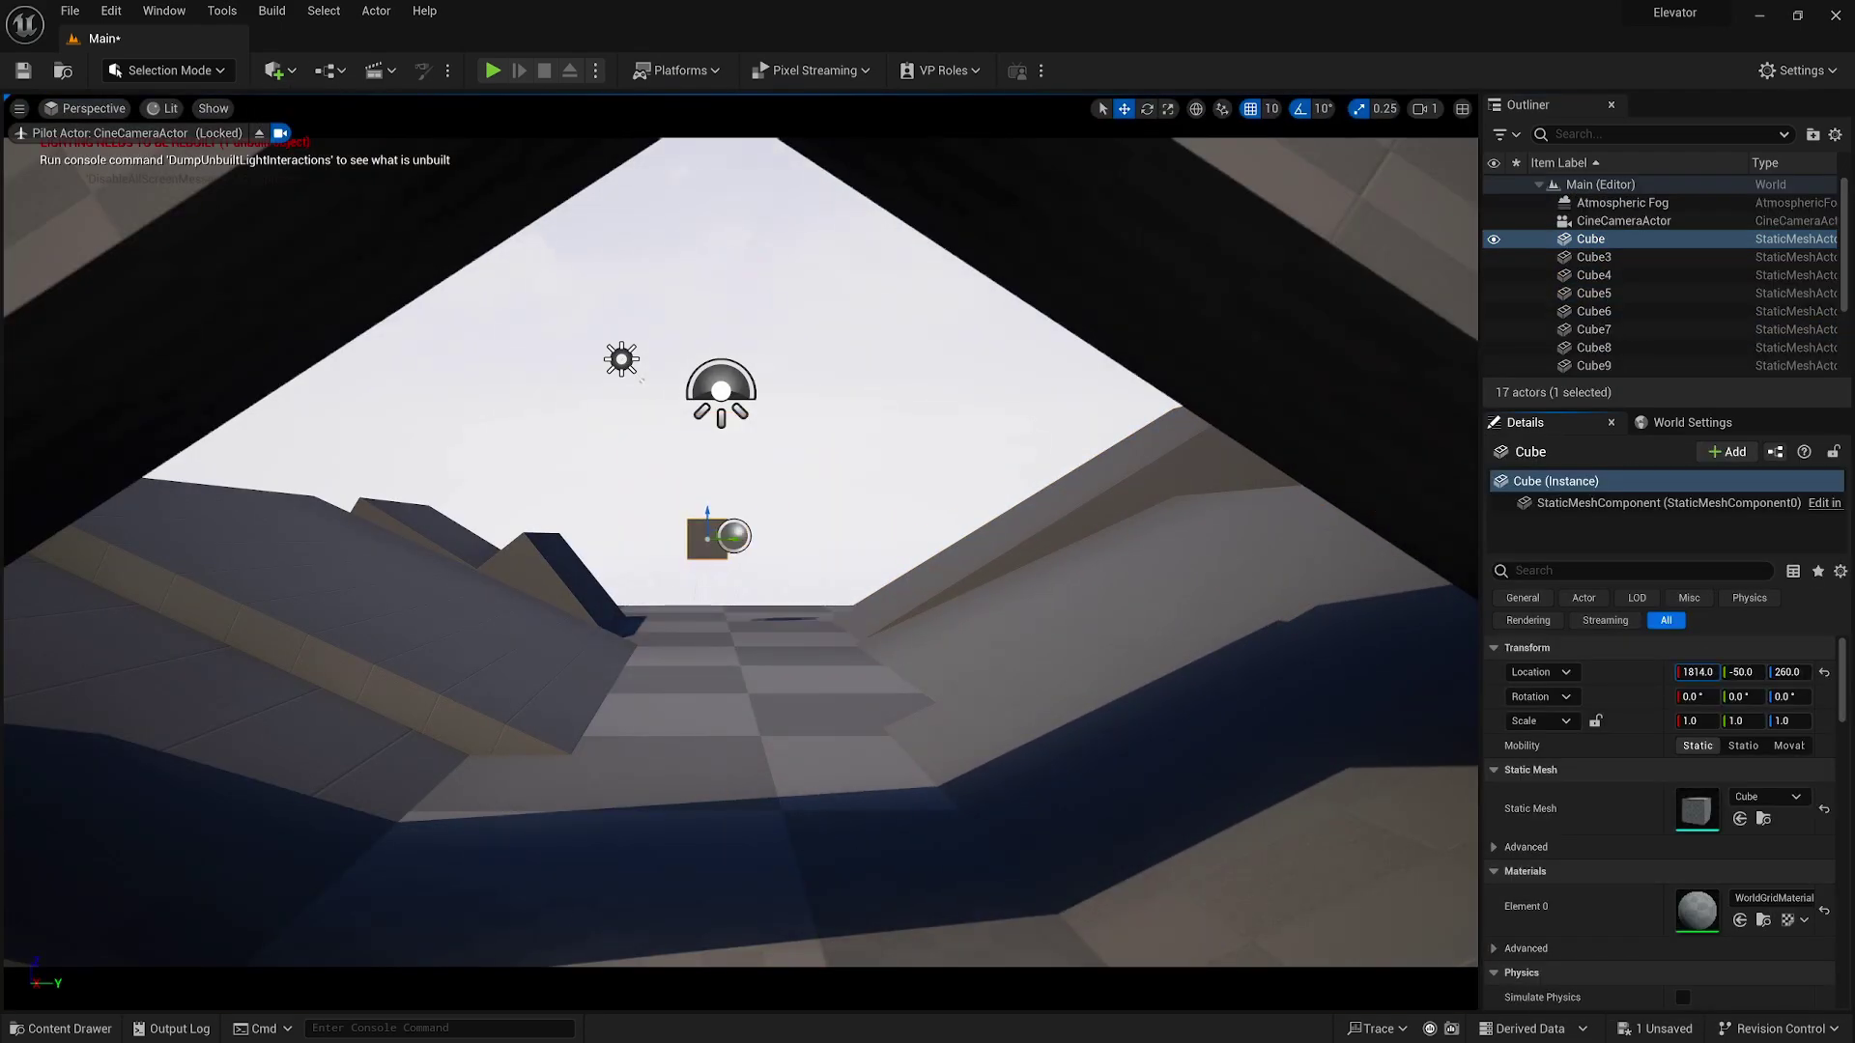
# Step: Move the selected cave cubes into a new 'Block - Cave' folder and position the elevator cube
pyautogui.rightClick(1570, 267)
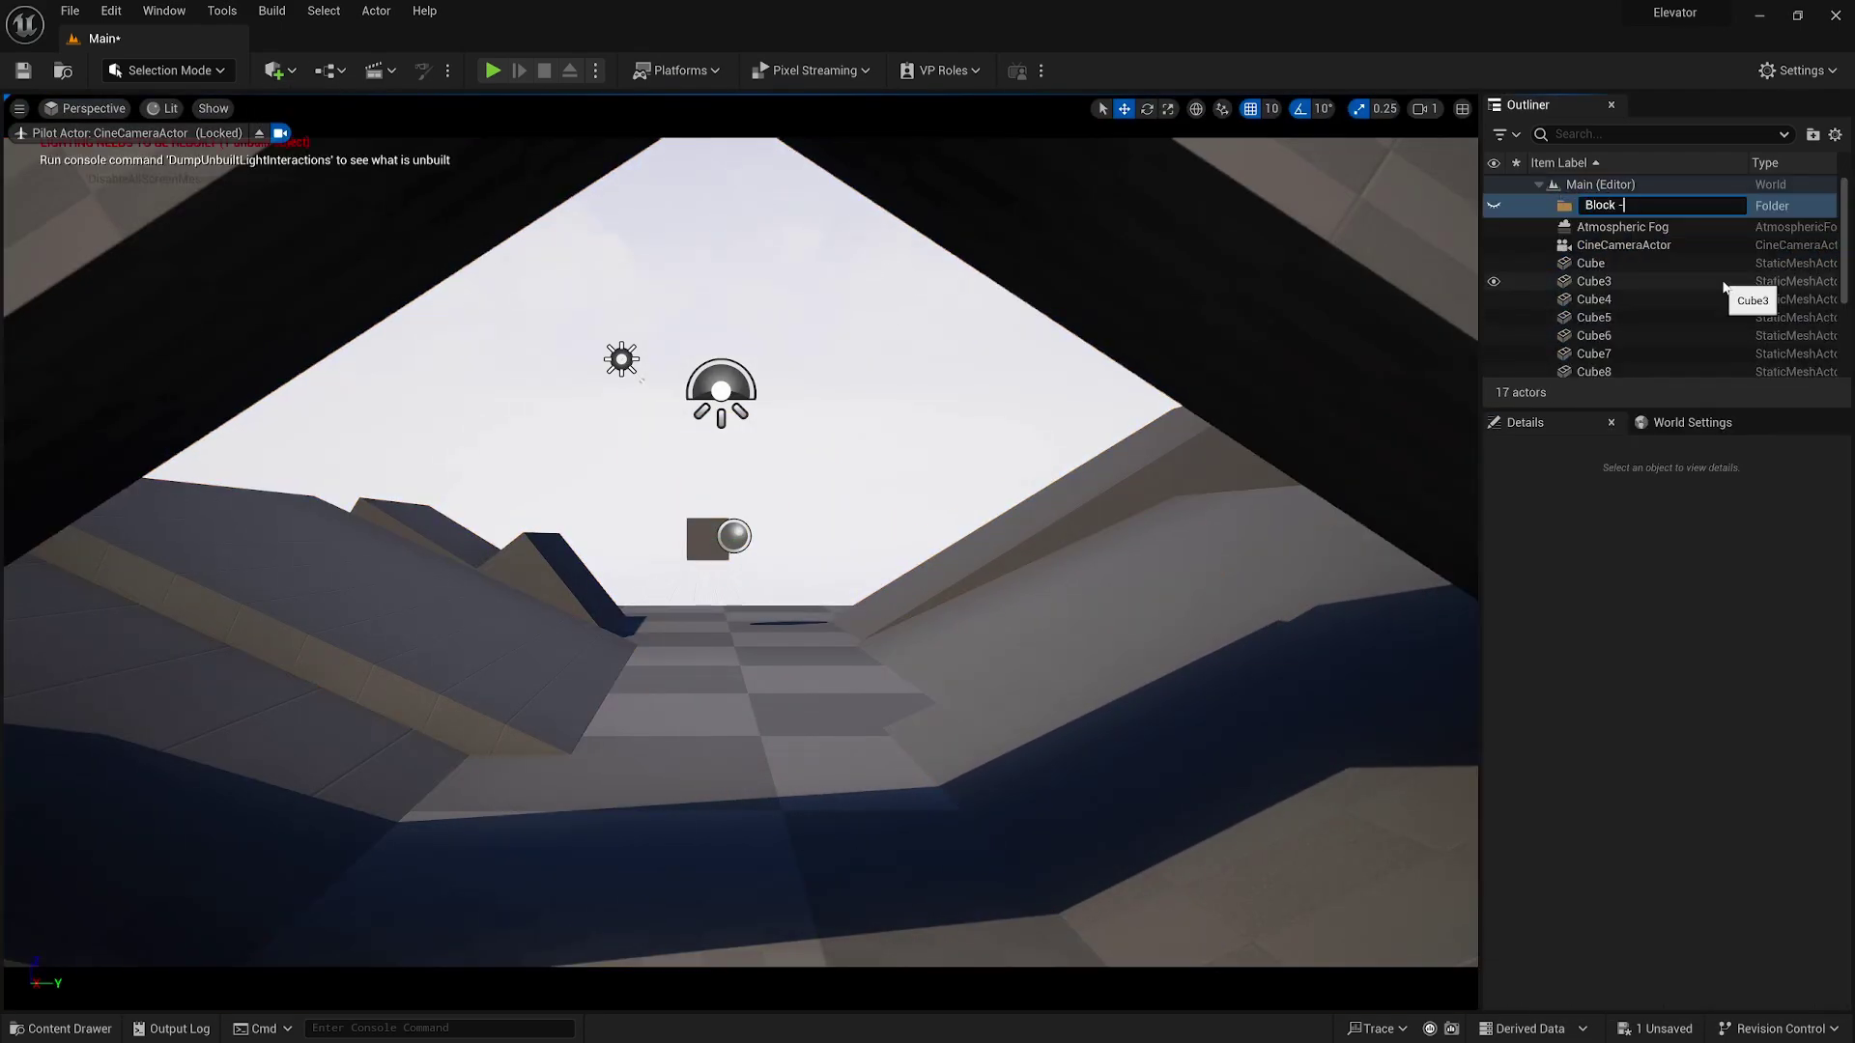
pyautogui.click(748, 550)
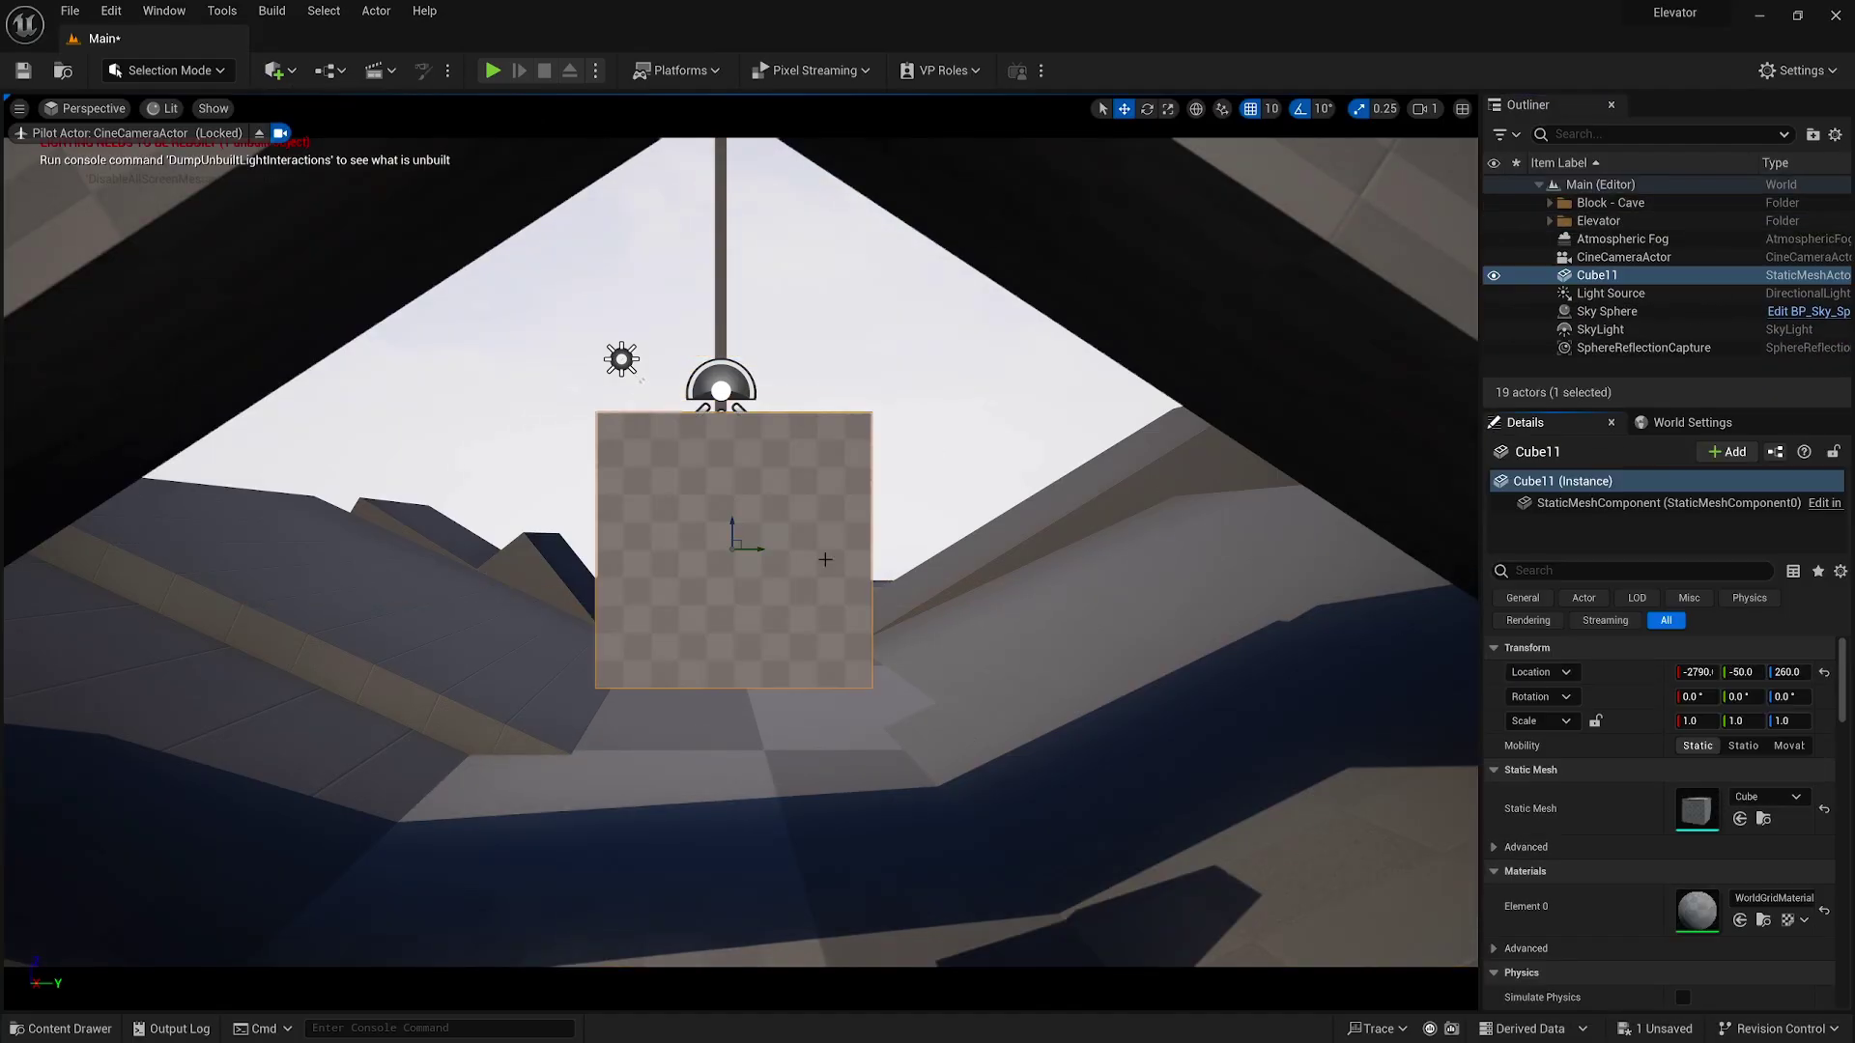
pyautogui.moveTo(1685, 672); pyautogui.dragTo(1698, 679)
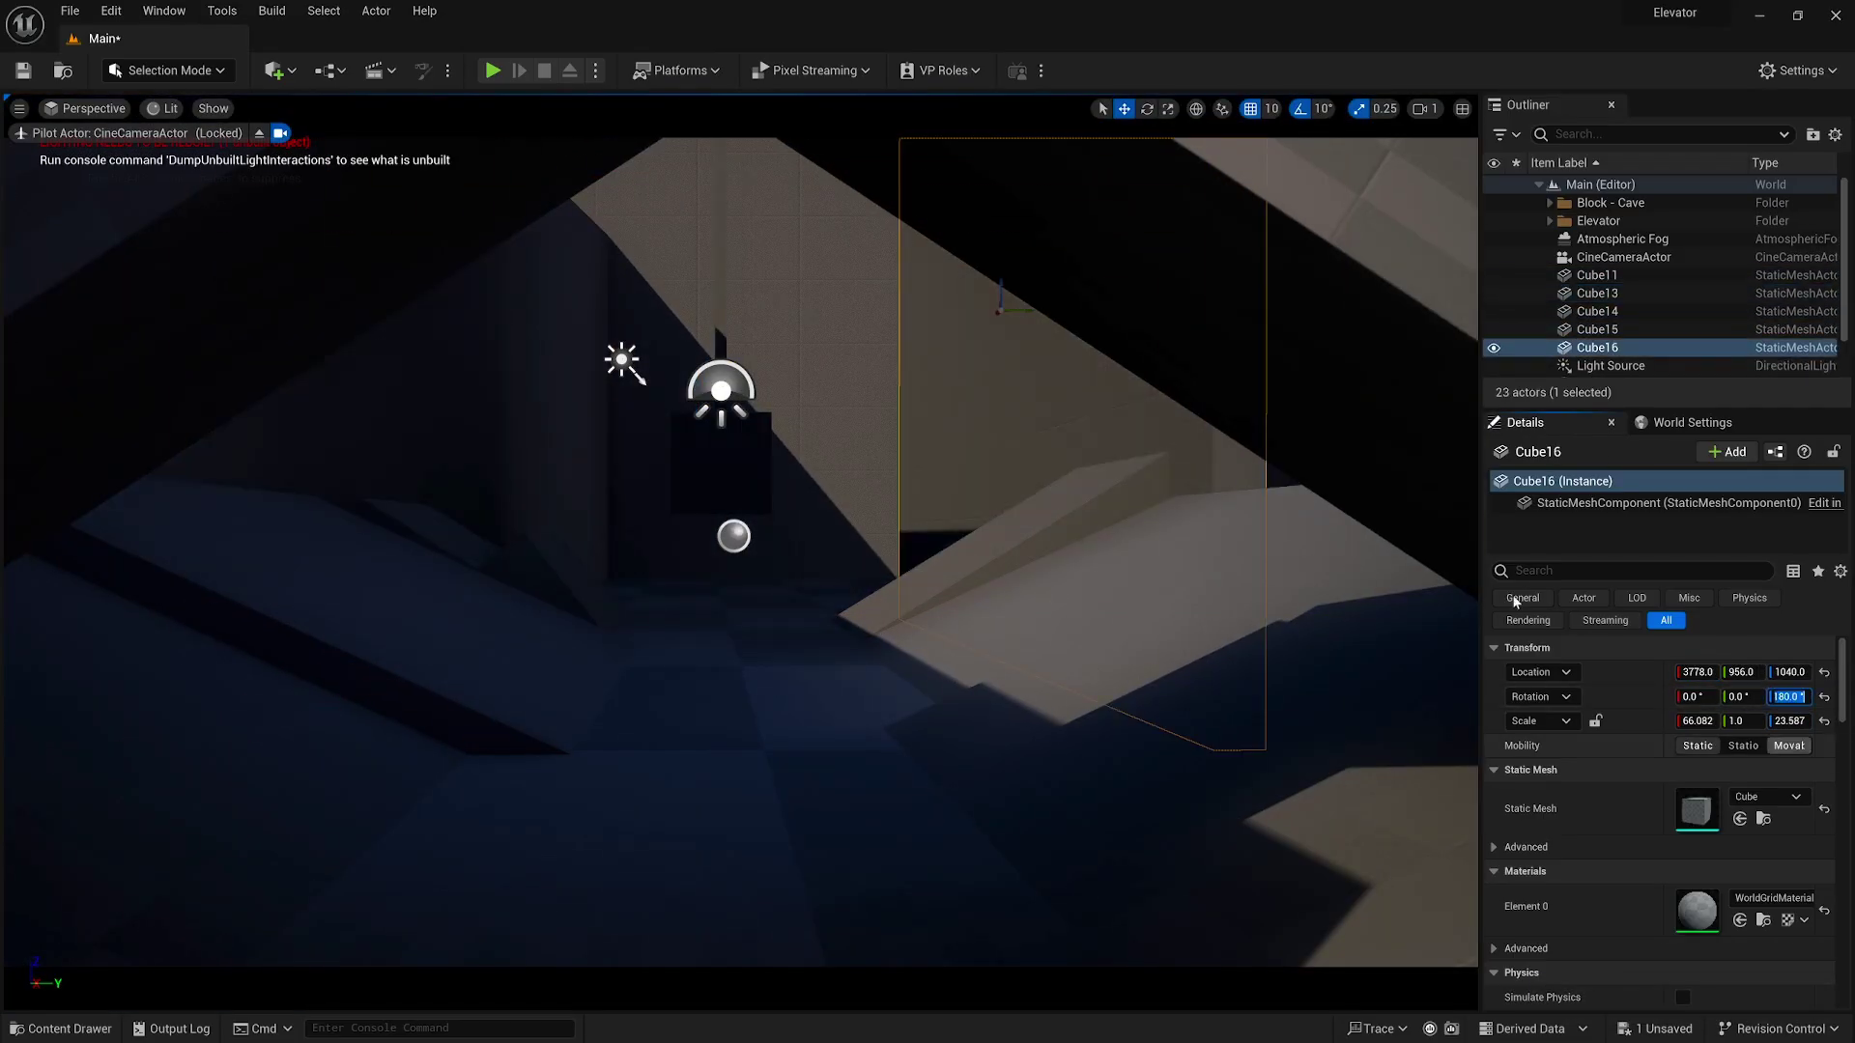
pyautogui.hotkey('ctrl', 'z')
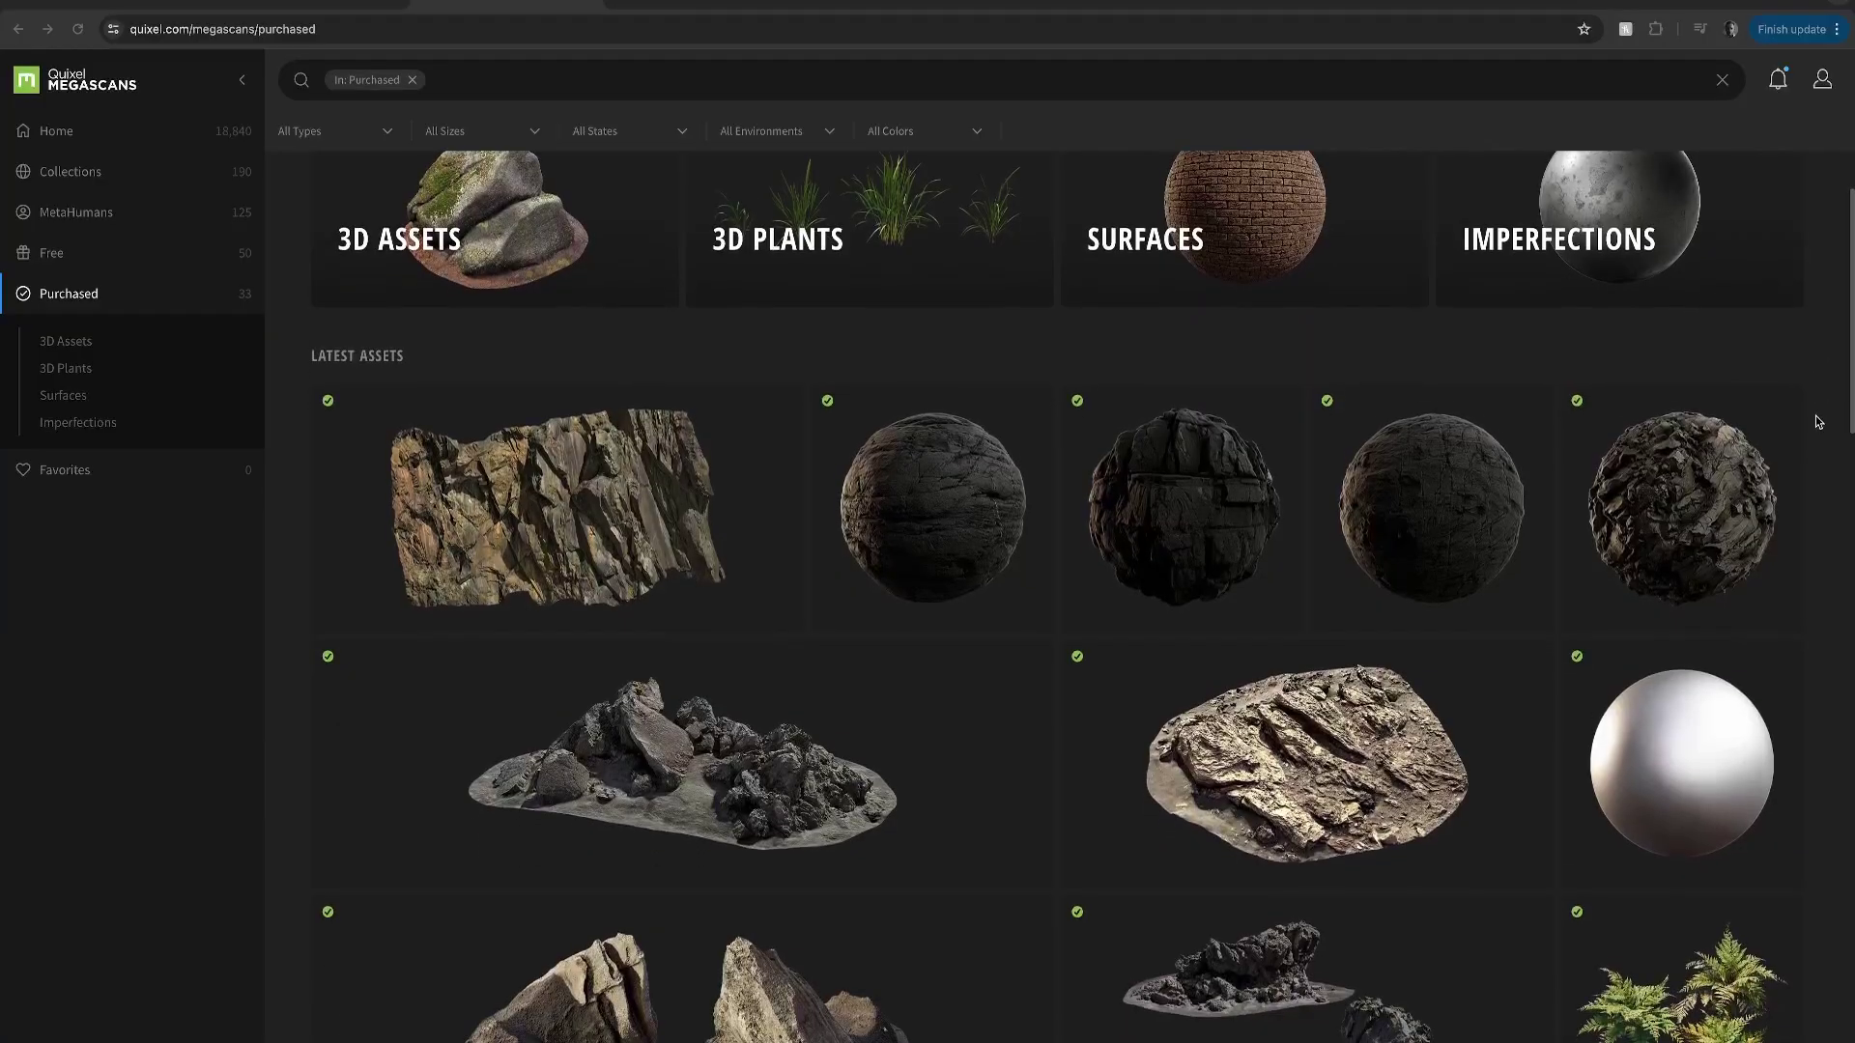
# Step: Scroll down the Ancient Golem Marketplace page to review the character
pyautogui.scroll(-3, 1816, 425)
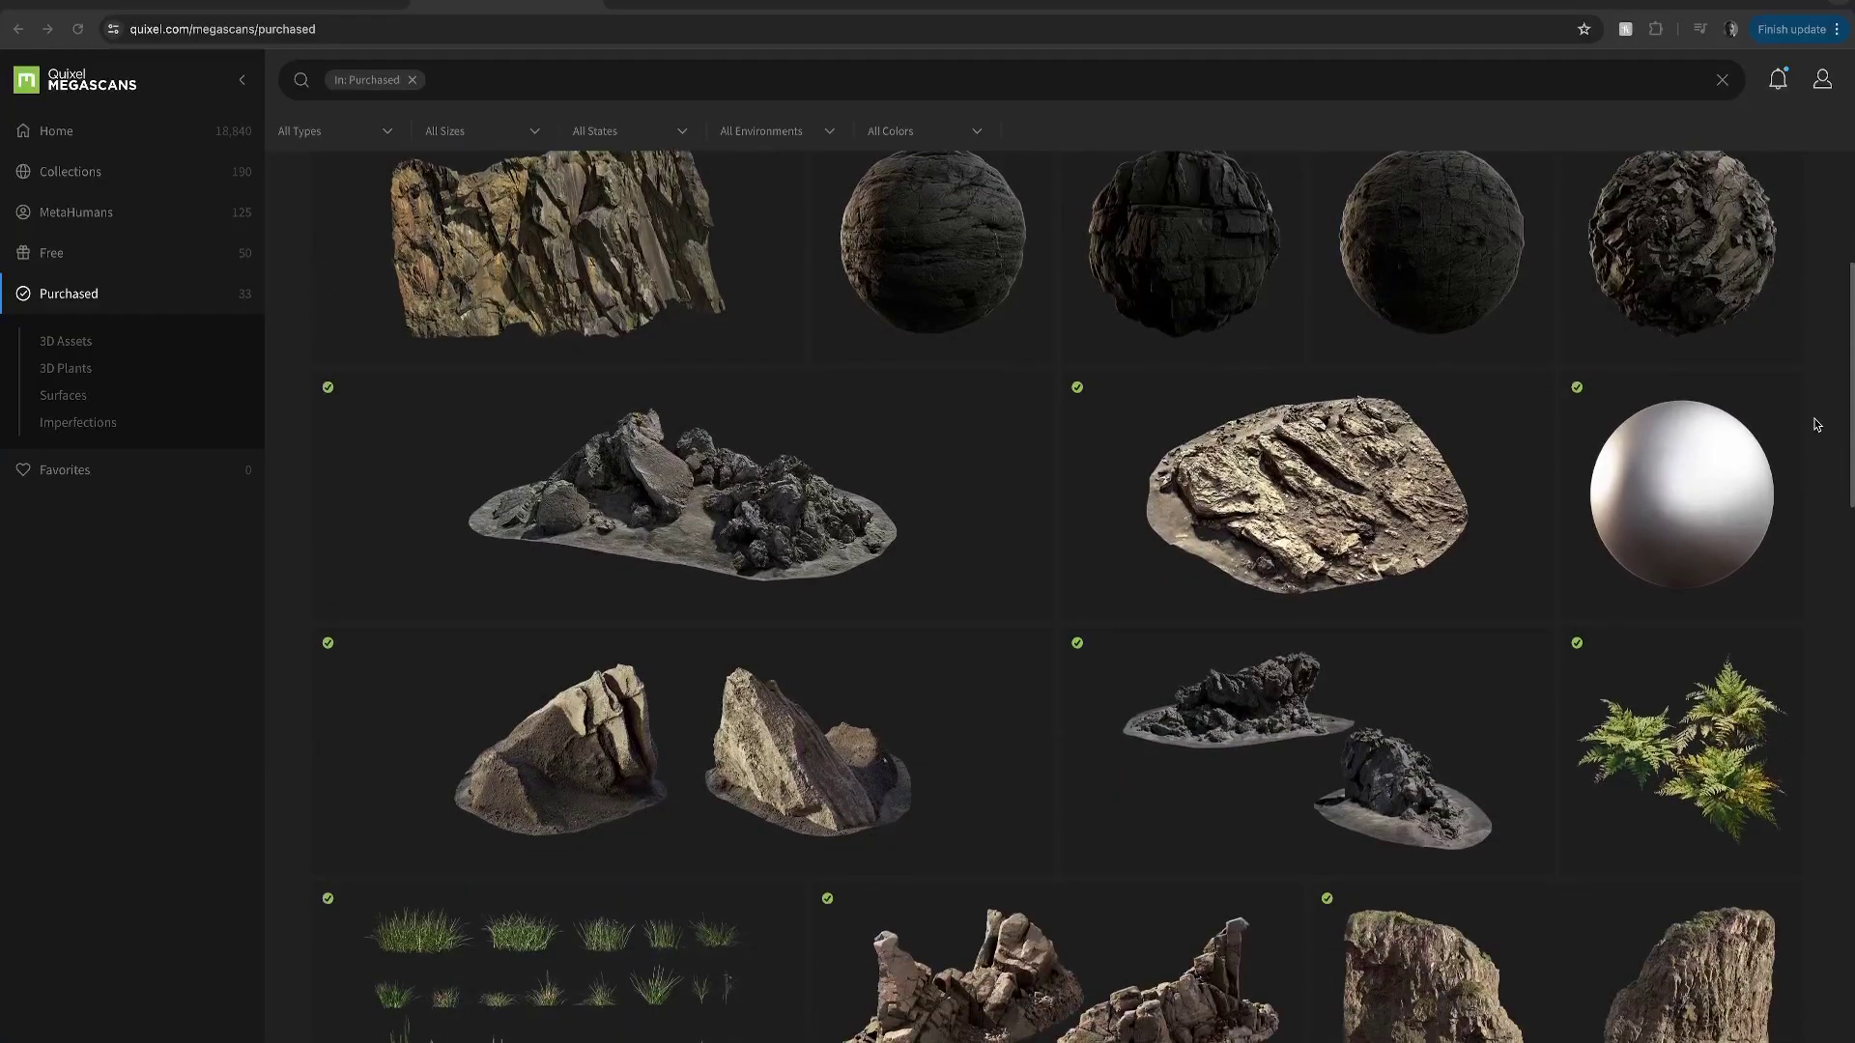
pyautogui.scroll(-2, 1816, 425)
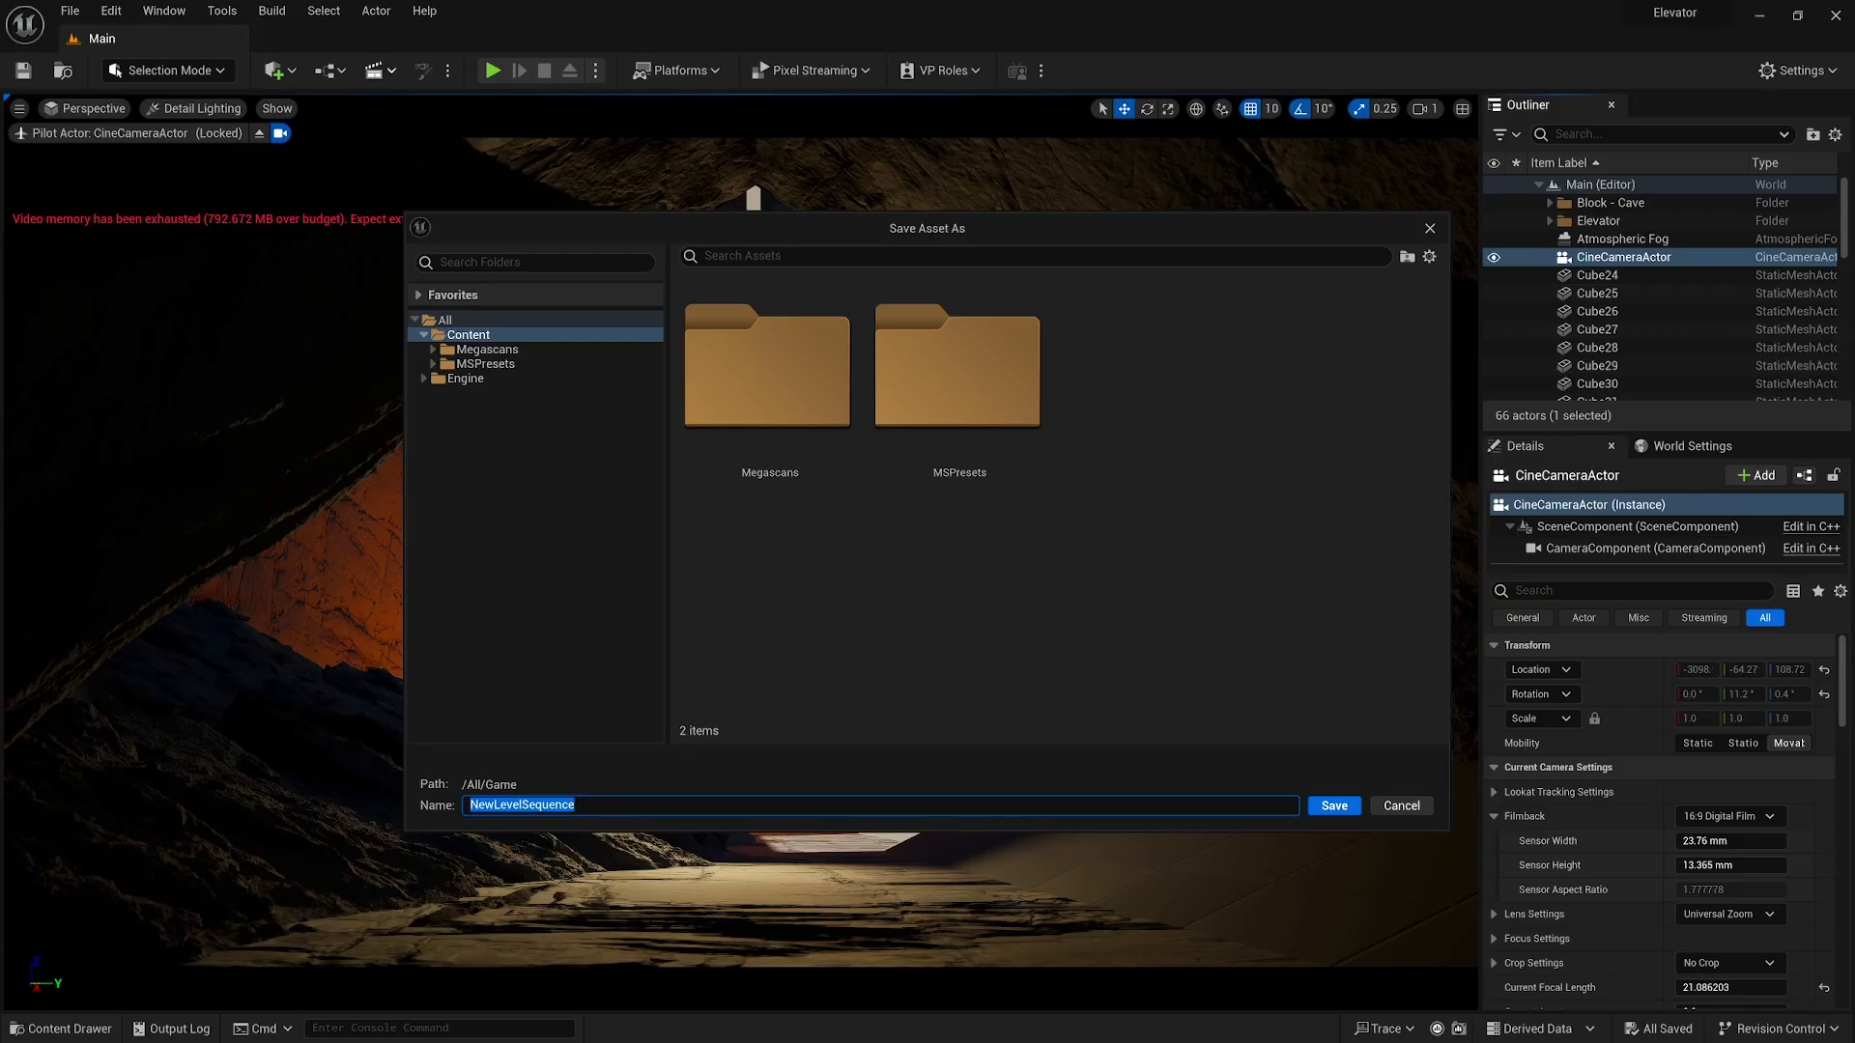
# Step: Save the level sequence as Elevator_Sequence and add a CineCameraActor track
pyautogui.write('Elevator_Sequence')
pyautogui.click(1353, 807)
pyautogui.click(48, 763)
pyautogui.moveTo(140, 448)
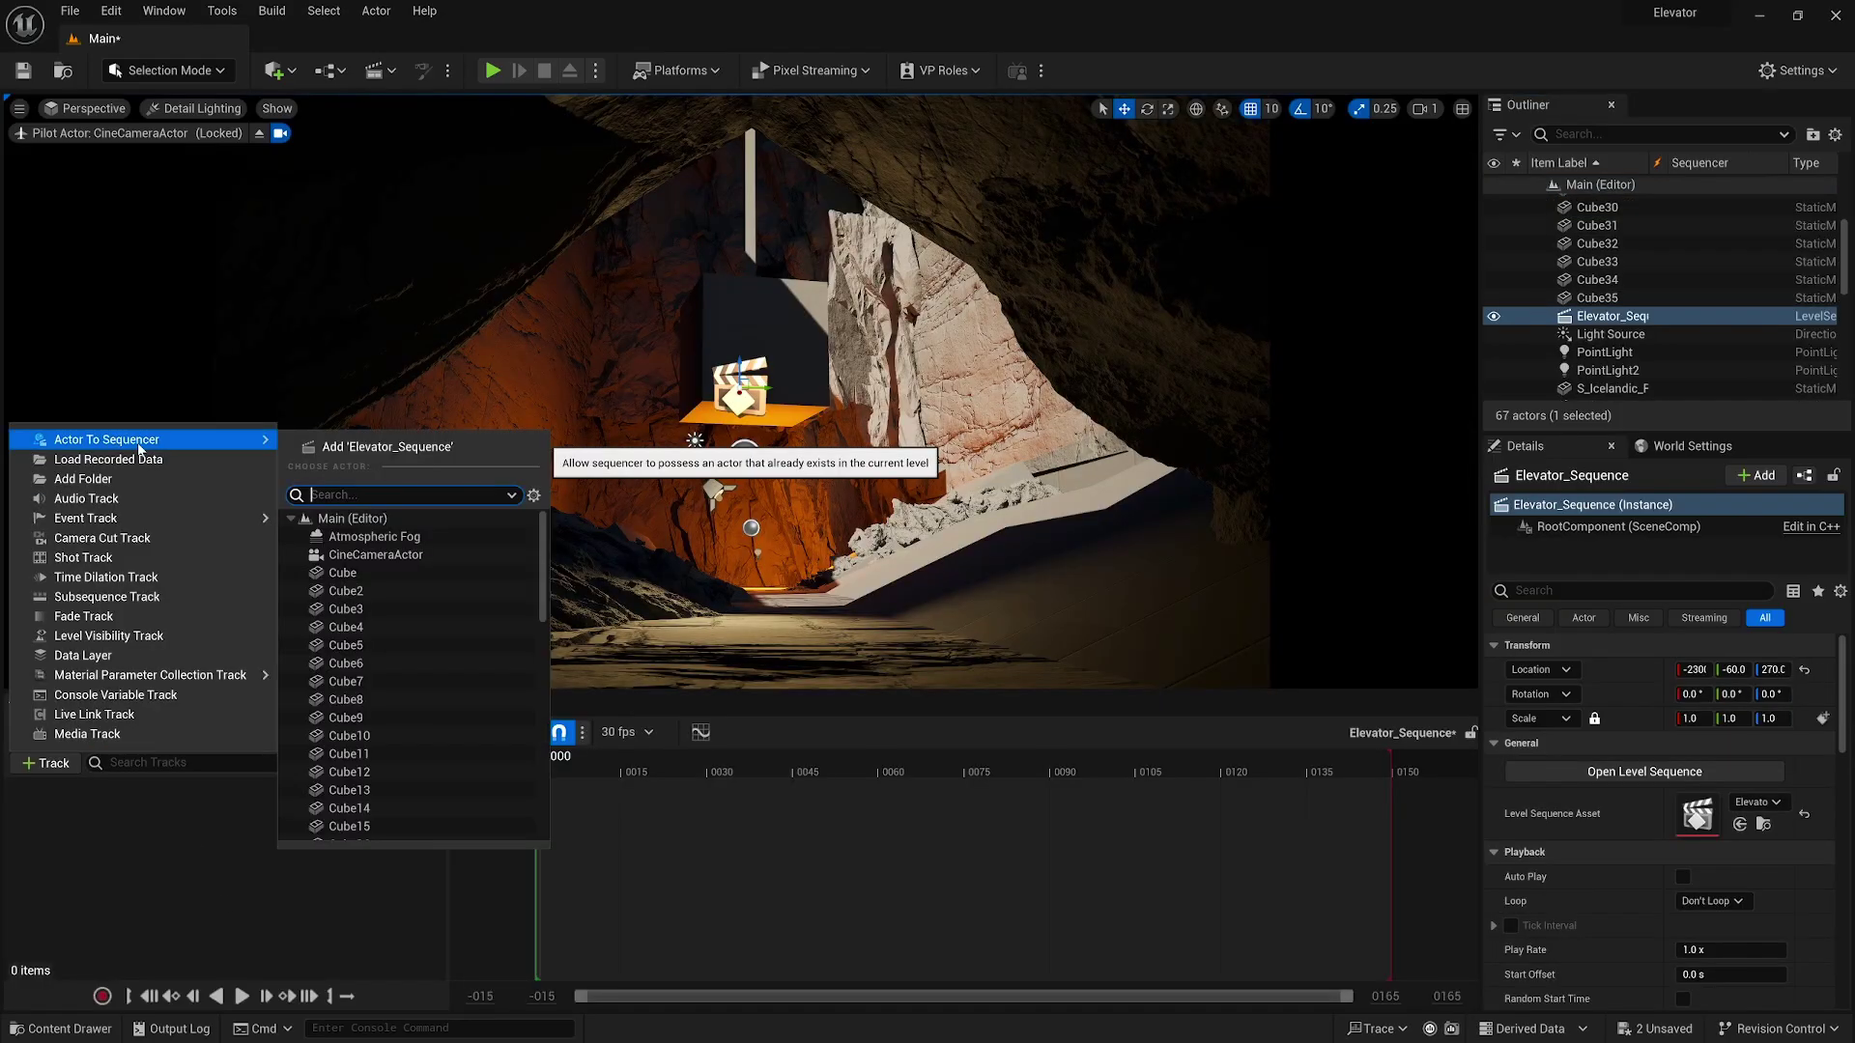
pyautogui.click(386, 555)
# Step: Pilot the CineCameraActor, raising and re-aiming its view at the elevator
pyautogui.rightClick(1624, 258)
pyautogui.moveTo(1711, 546)
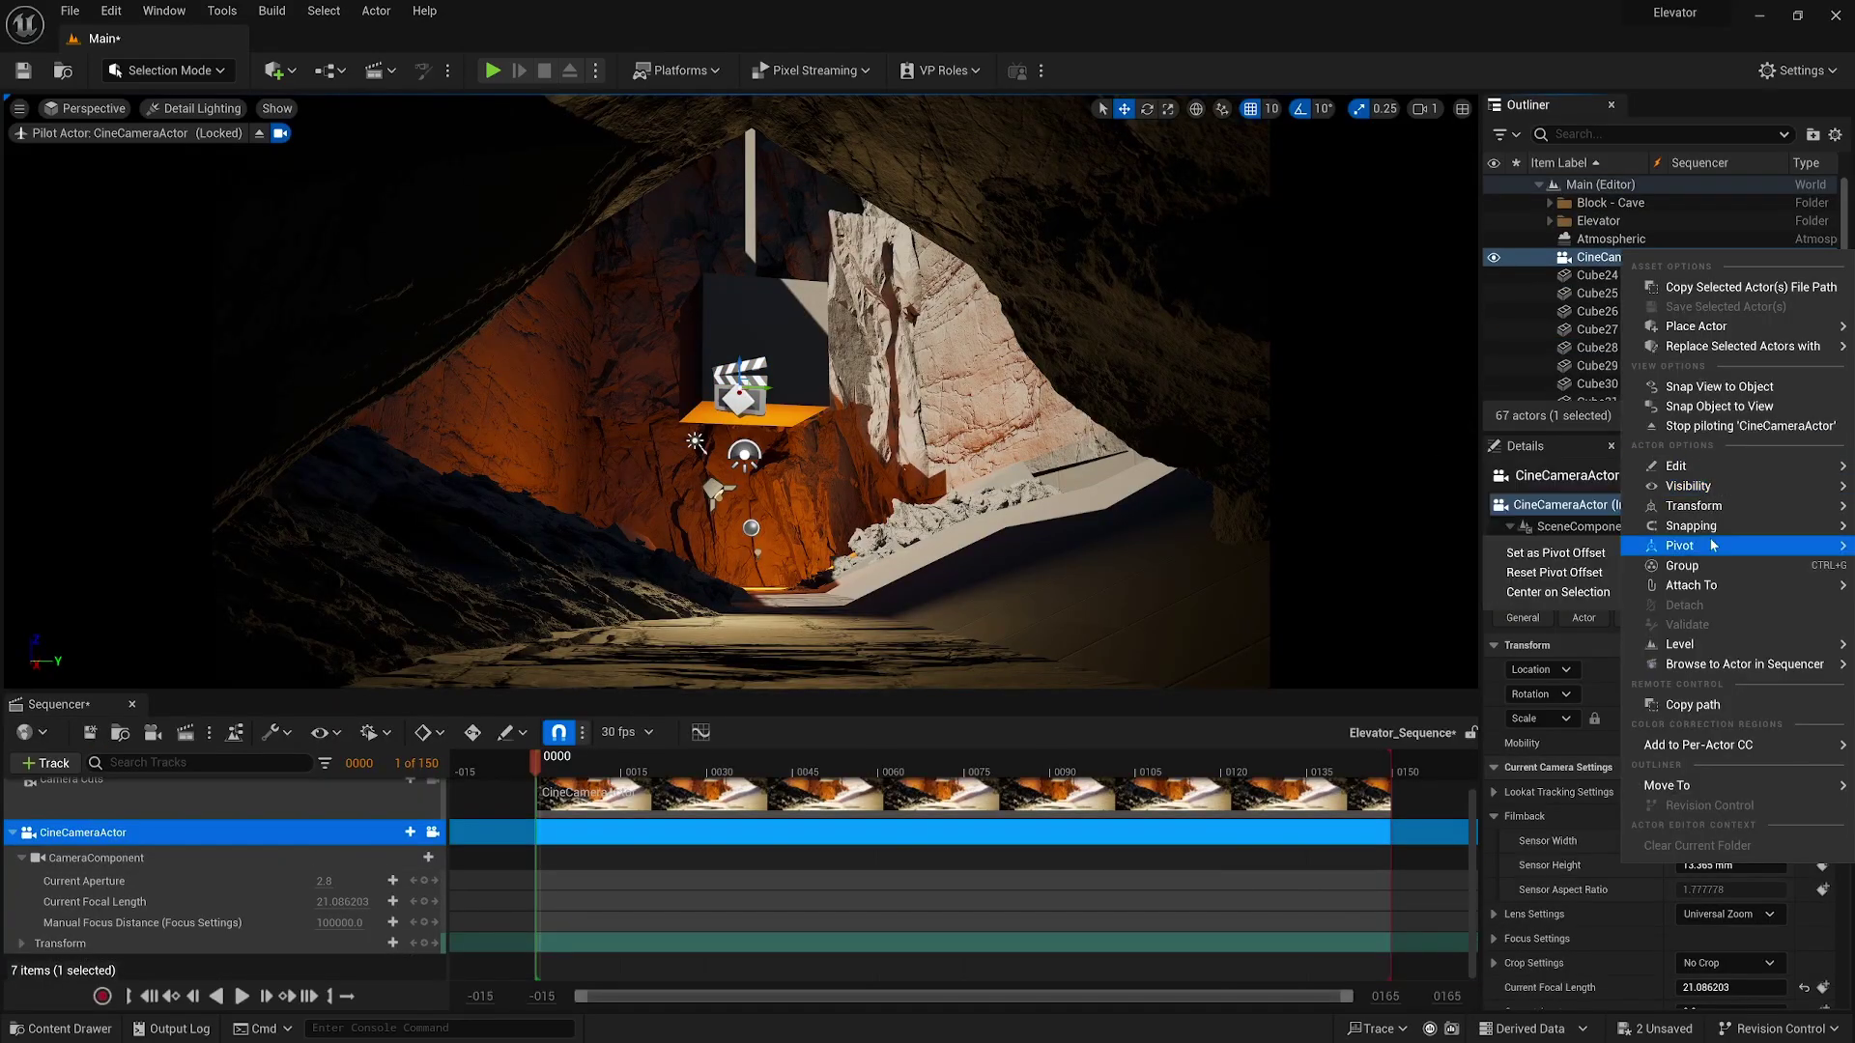
pyautogui.click(770, 693)
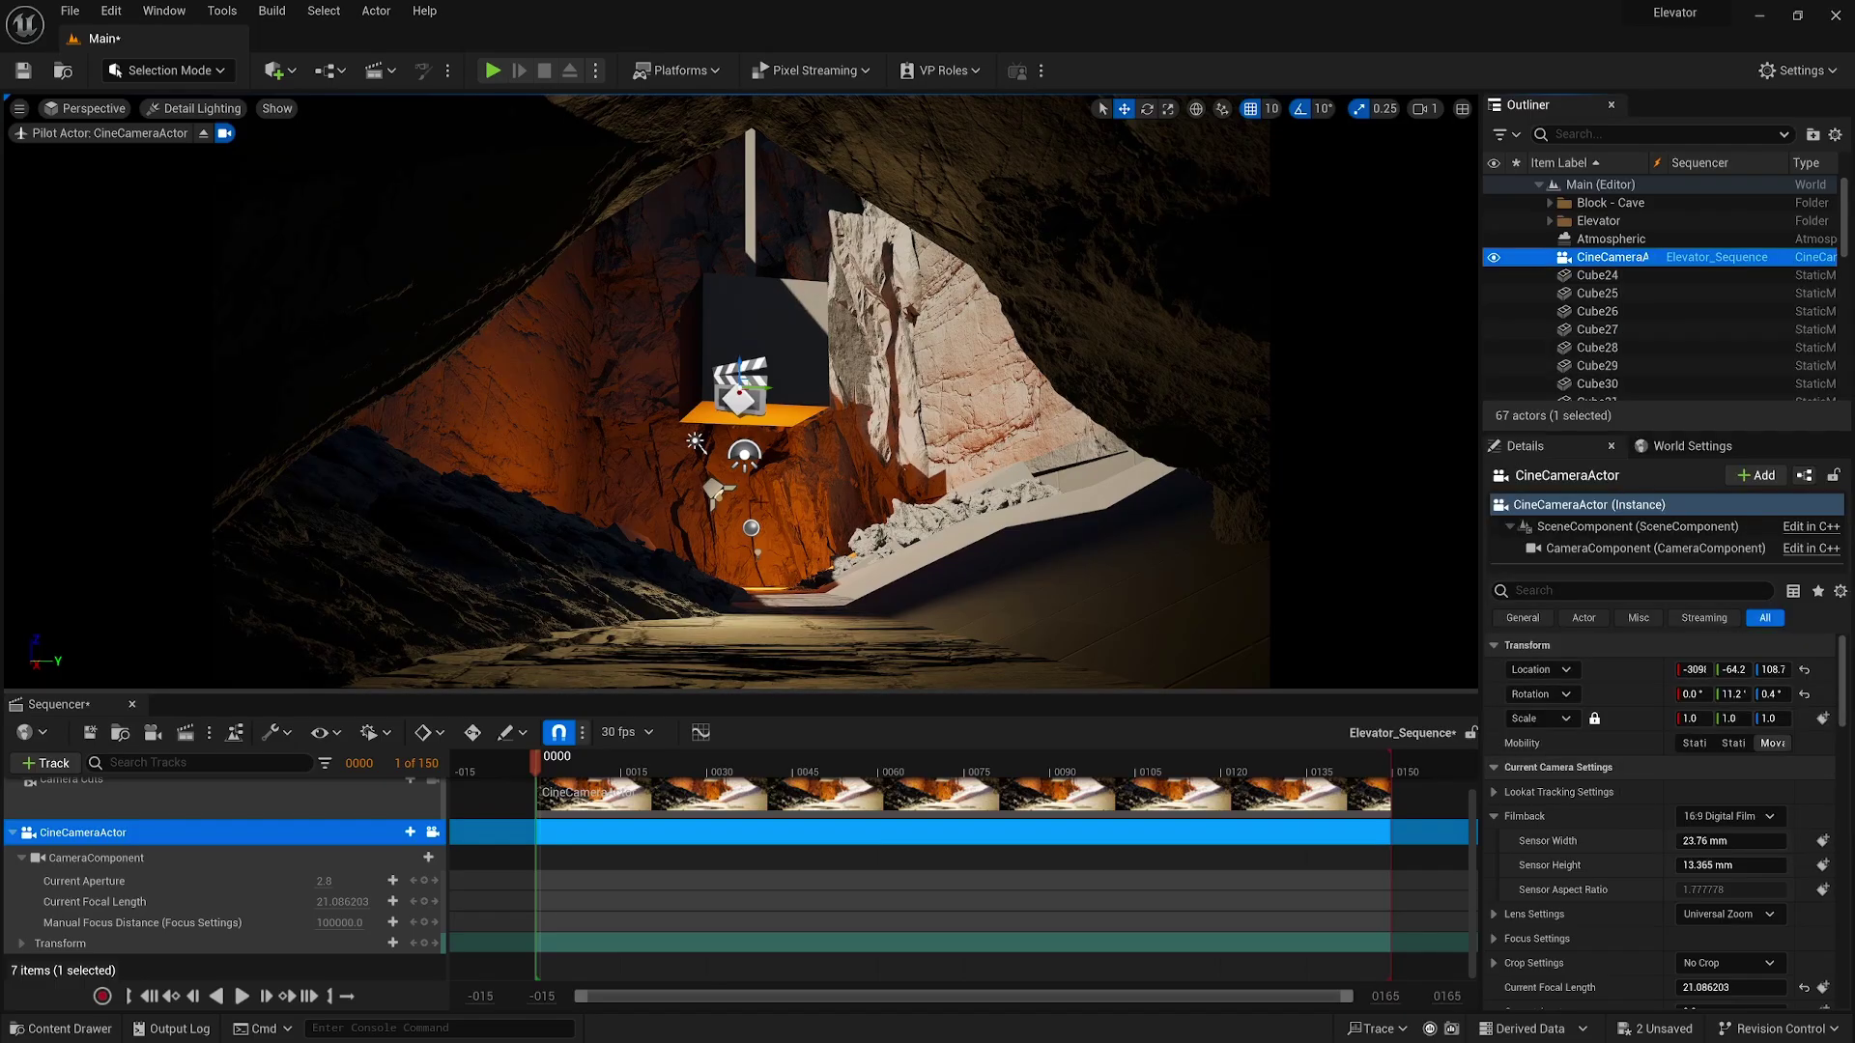
pyautogui.moveTo(744, 387)
pyautogui.mouseDown(button='right')
pyautogui.moveTo(739, 348)
pyautogui.moveTo(744, 425)
pyautogui.moveTo(744, 396)
pyautogui.mouseUp(button='right')
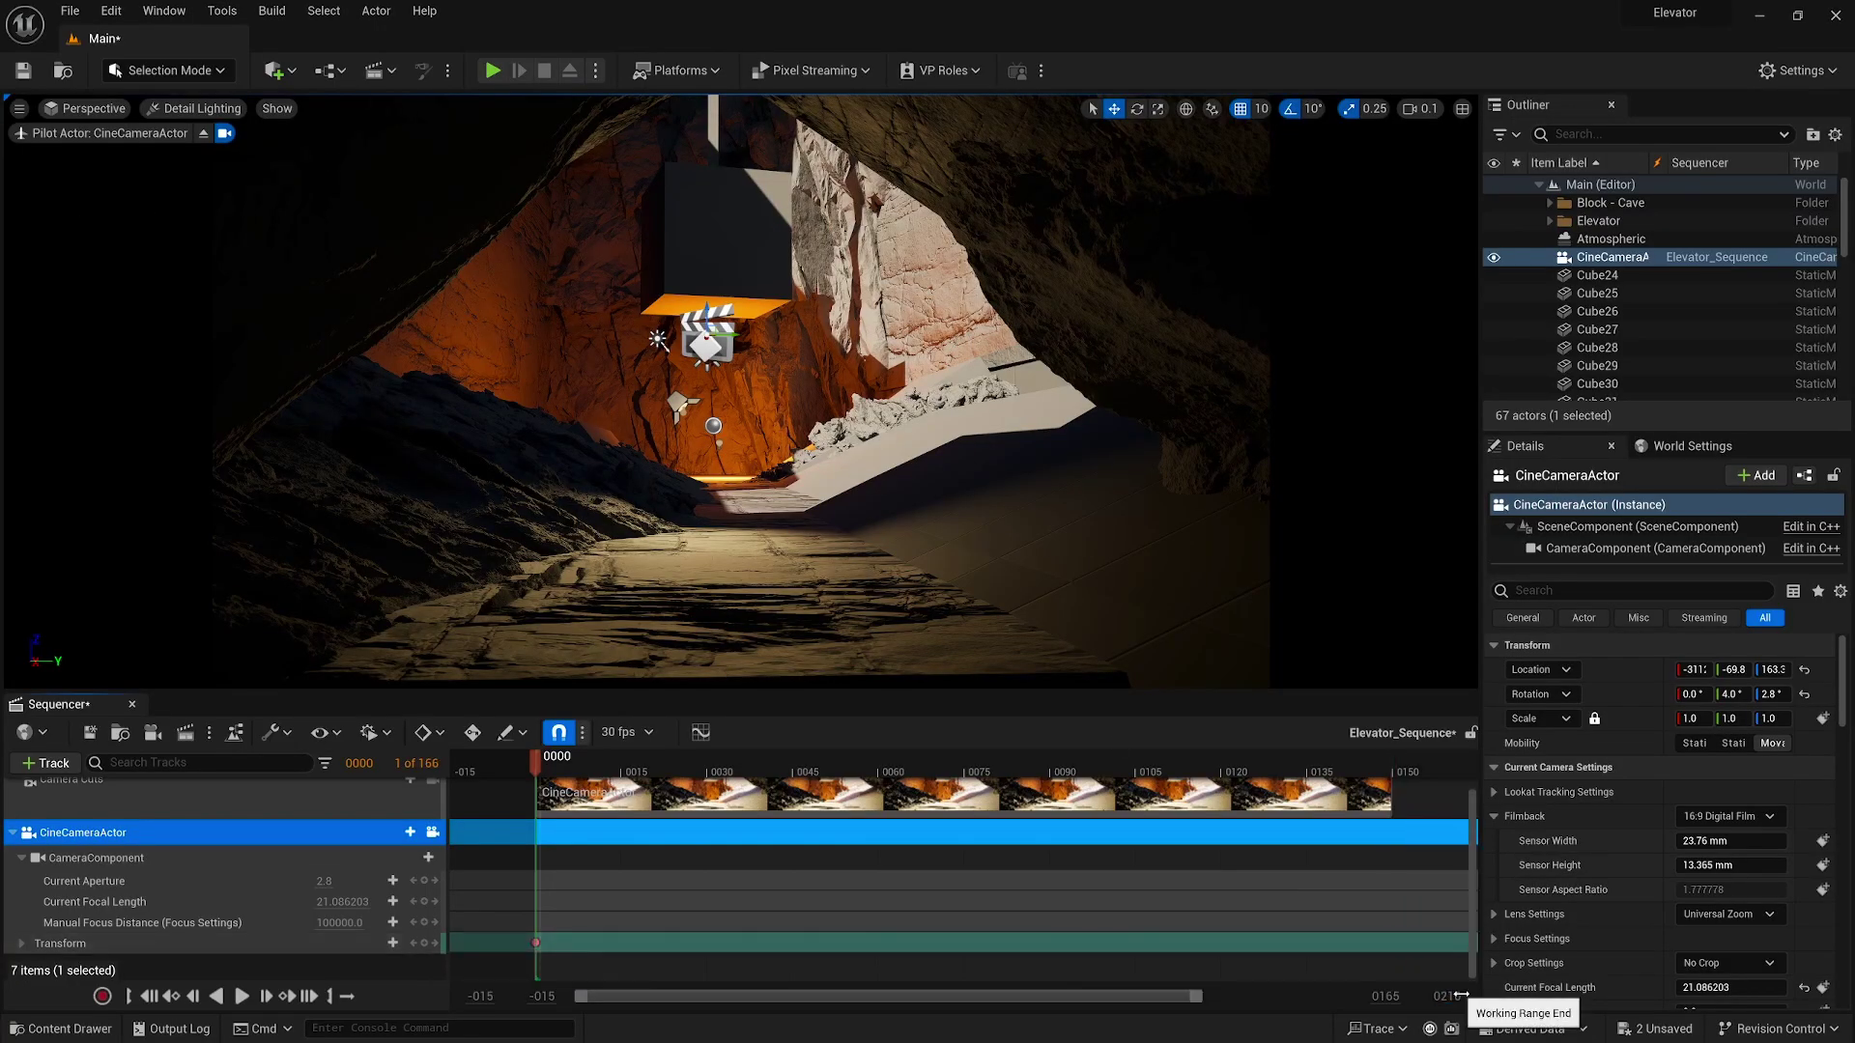
pyautogui.keyDown('ctrl'); pyautogui.scroll(-2, 1192, 804); pyautogui.keyUp('ctrl')
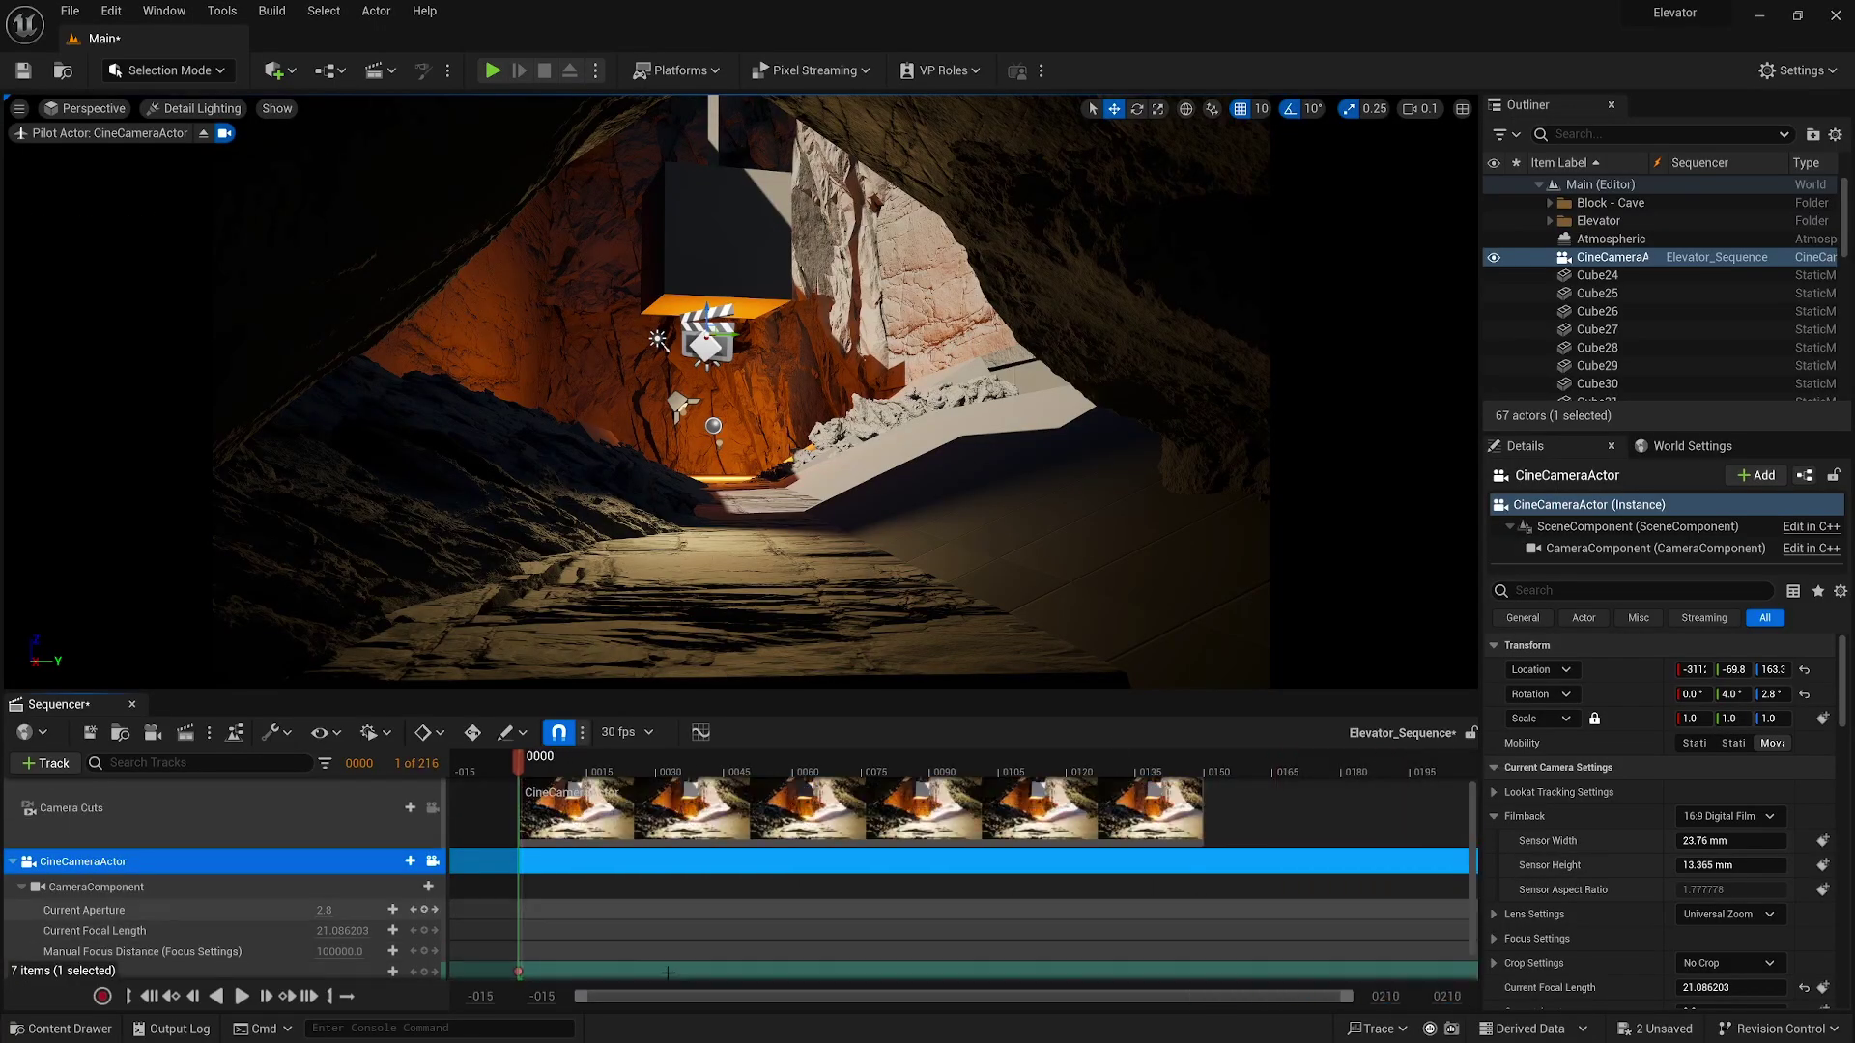
# Step: Extend the sequence end to 210 frames, stretch the camera cut, and play the move
pyautogui.moveTo(1411, 755); pyautogui.dragTo(1414, 755)
pyautogui.moveTo(1157, 797); pyautogui.dragTo(1186, 786)
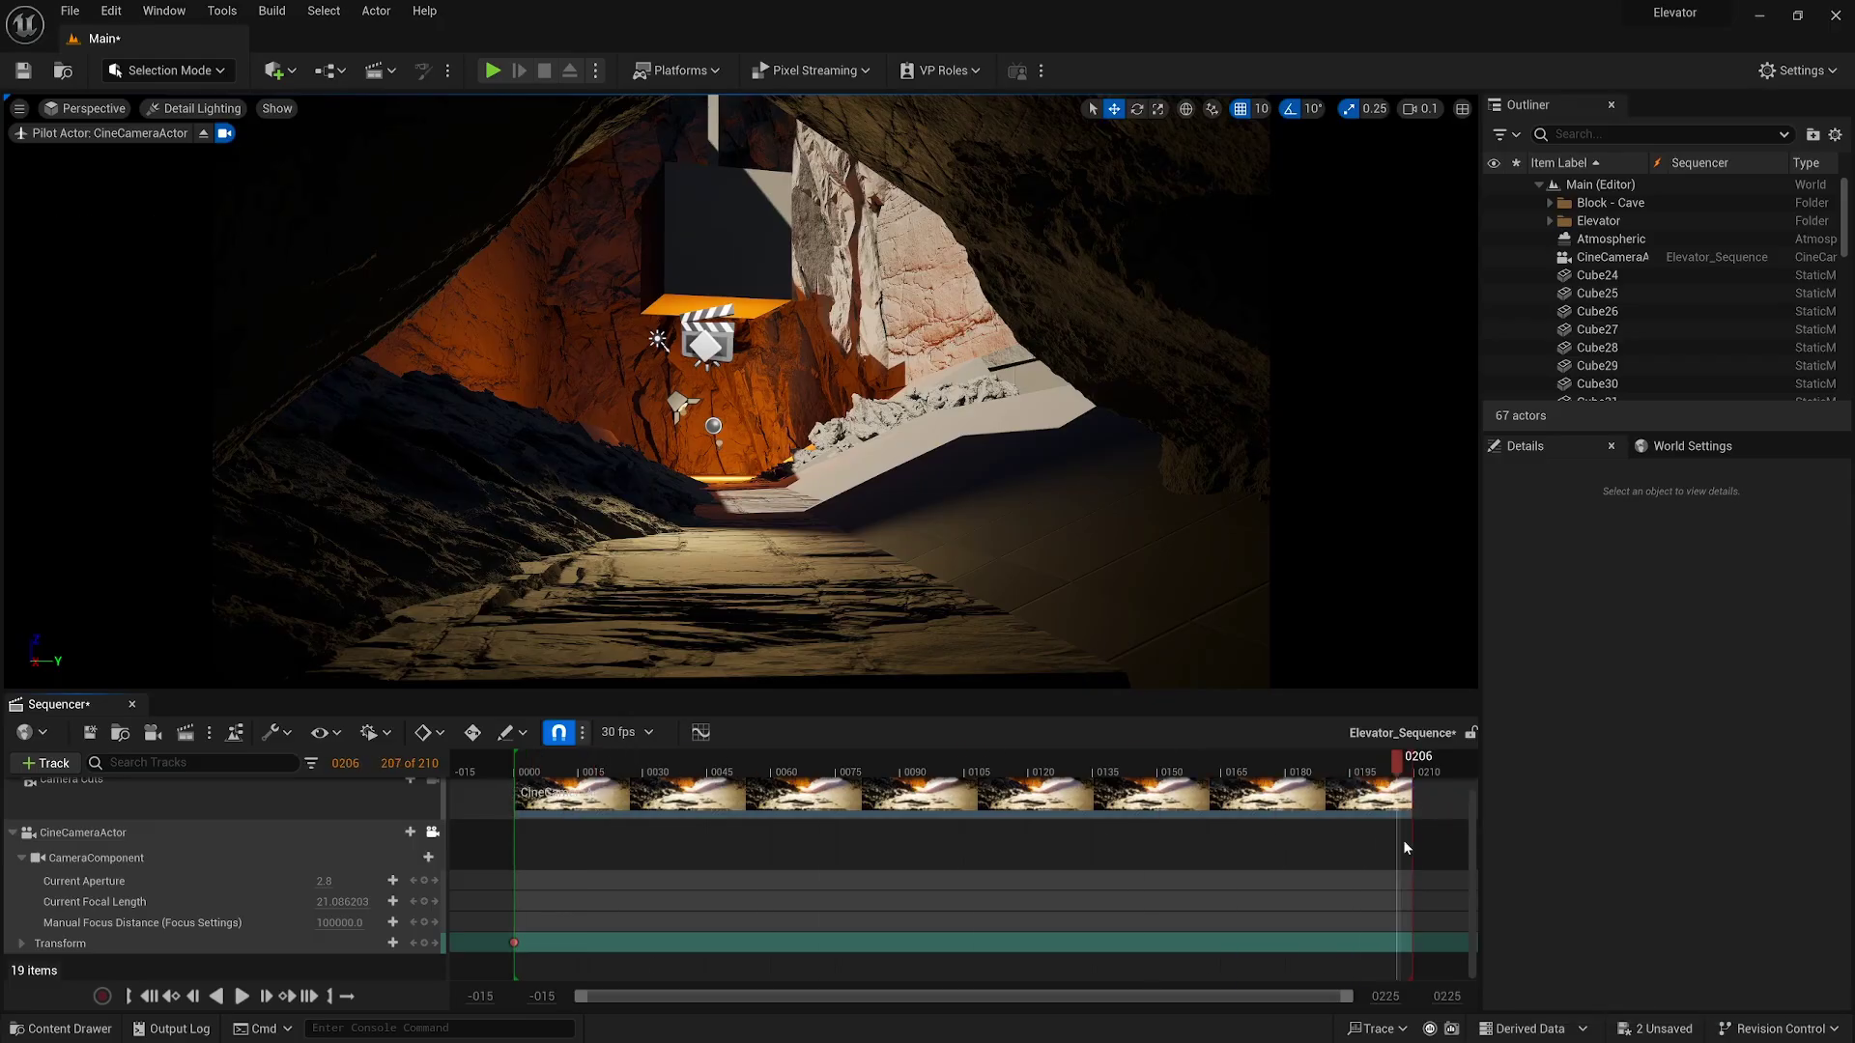
pyautogui.press('Up')
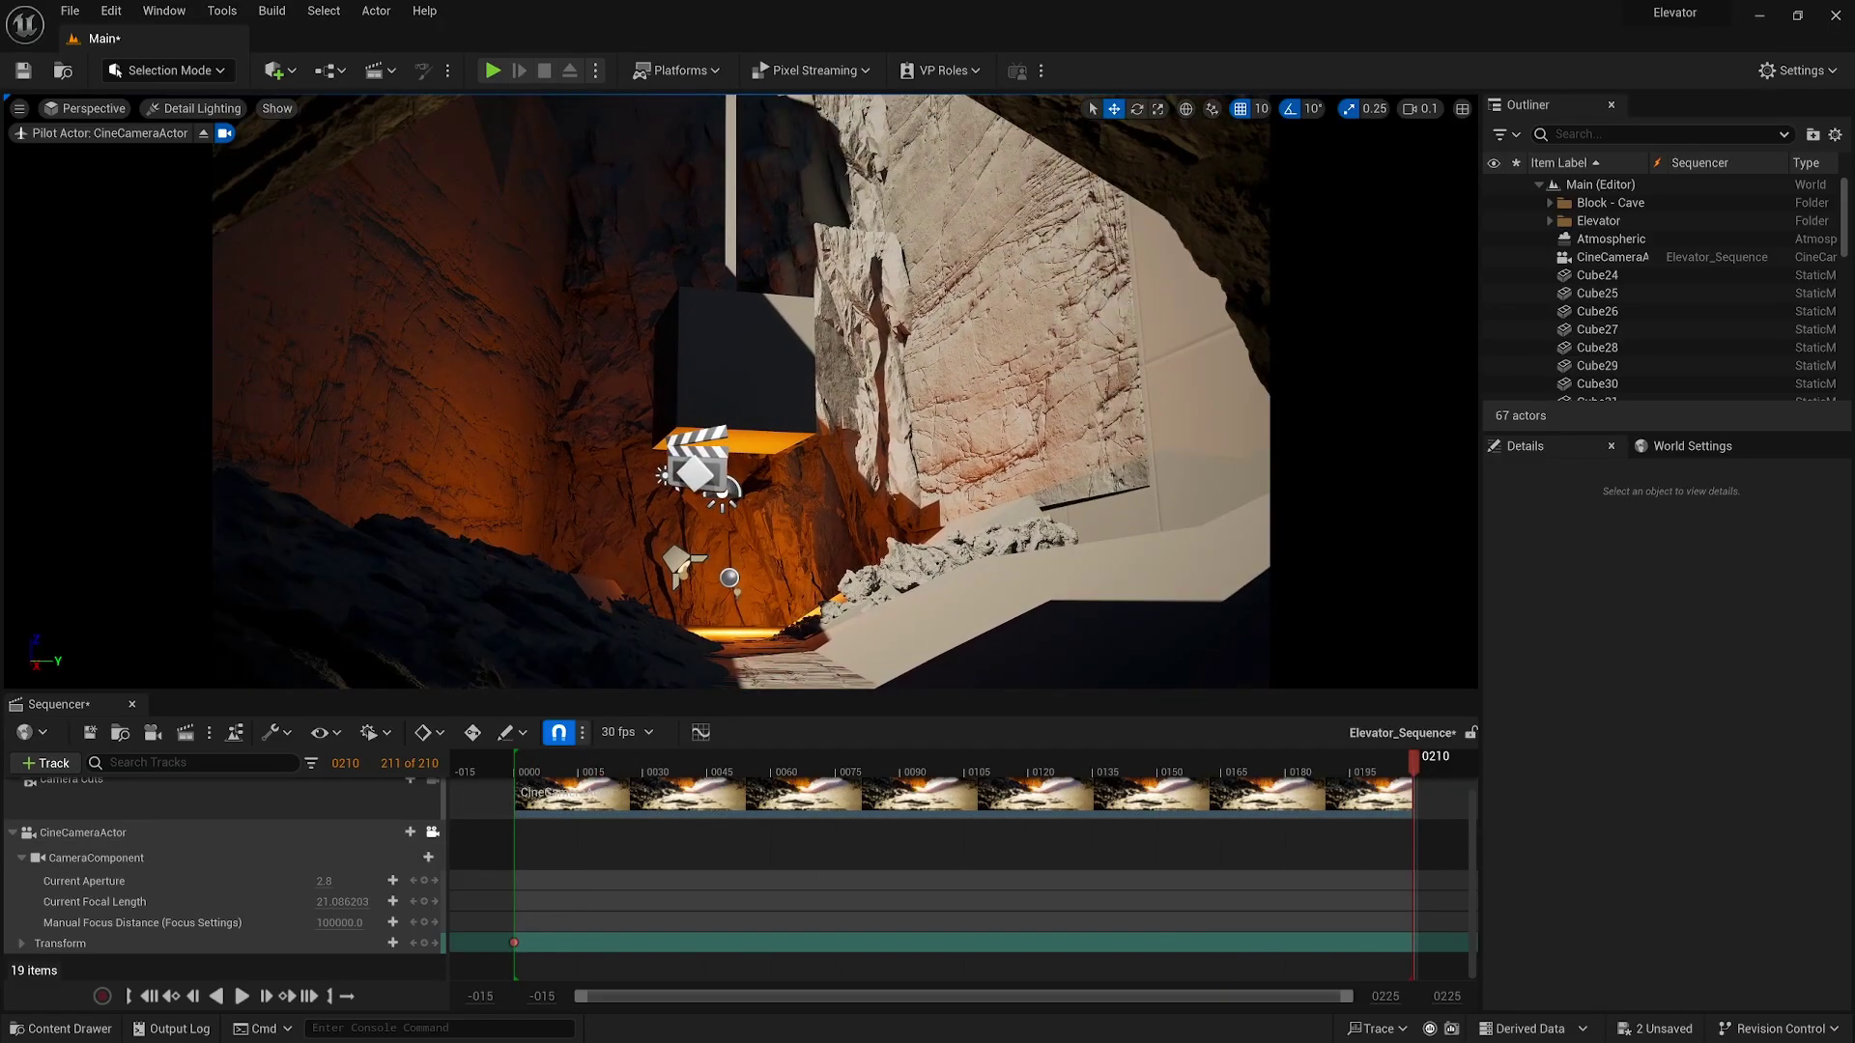
pyautogui.press('Up')
pyautogui.press('Down')
pyautogui.press('Up')
pyautogui.press('Down')
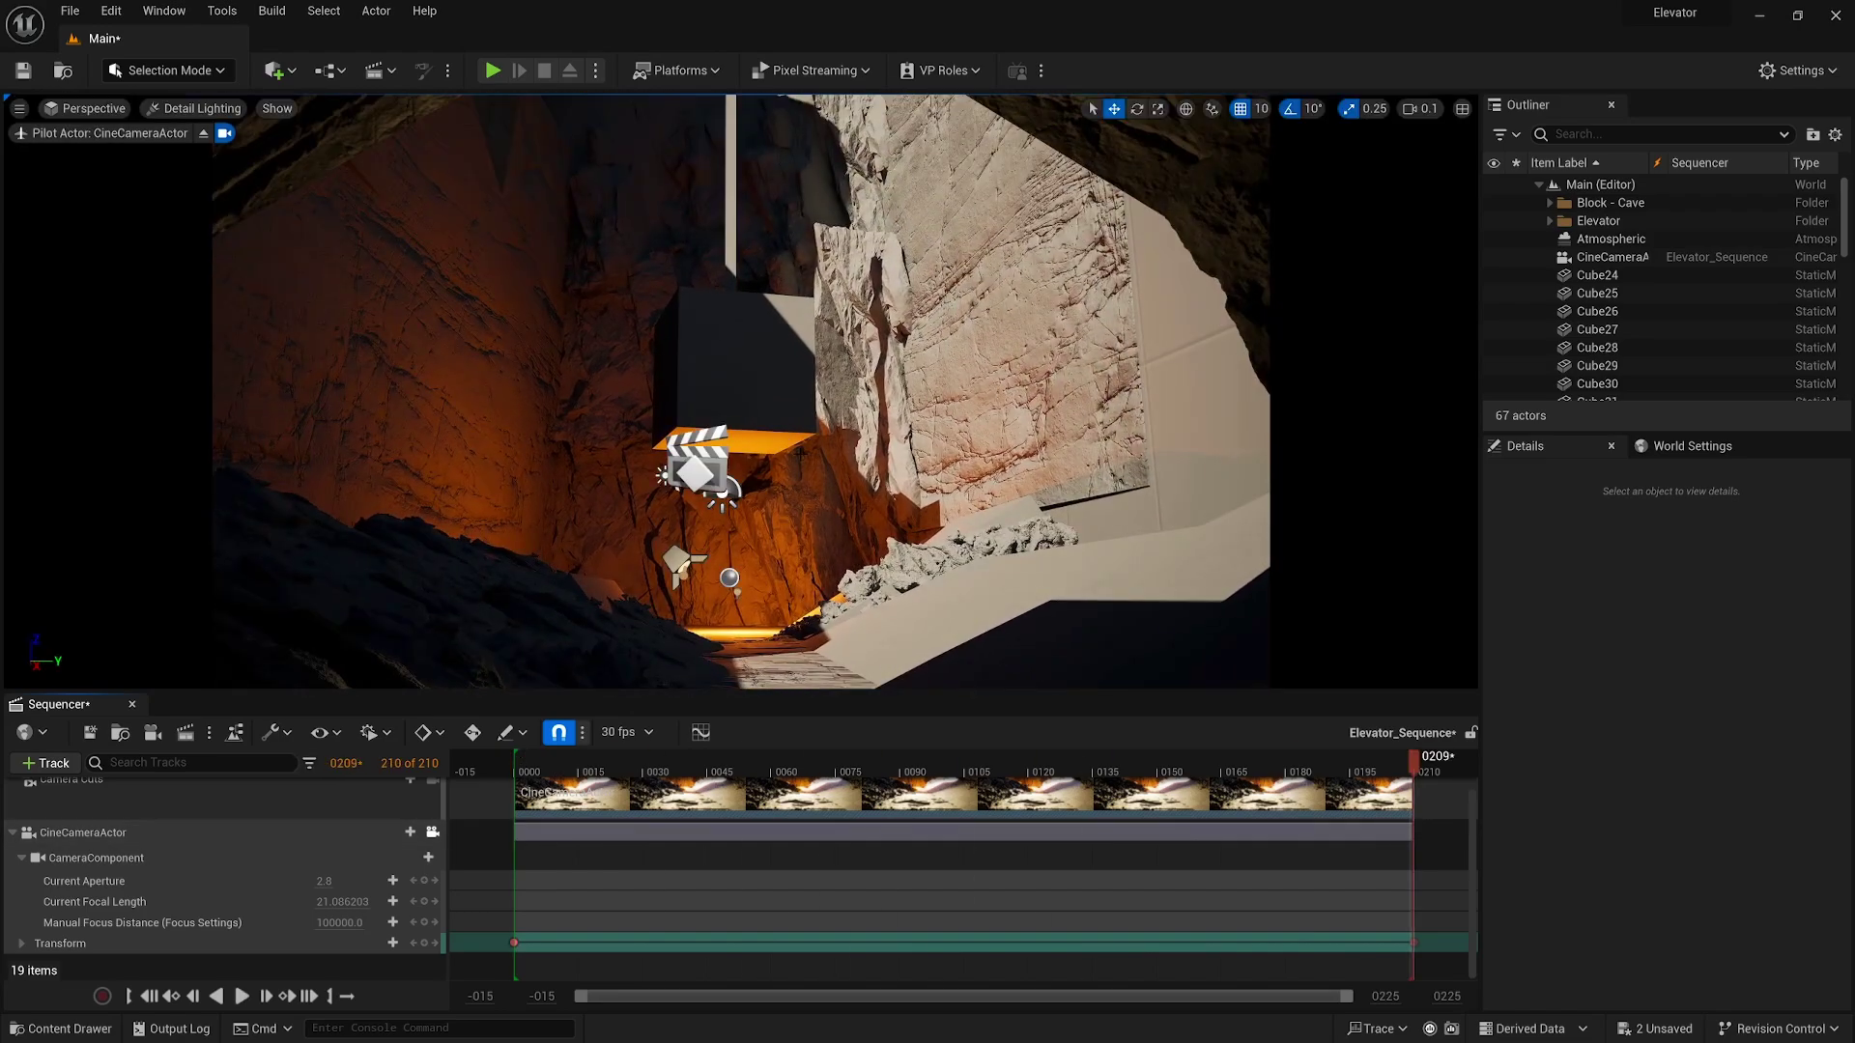
pyautogui.moveTo(1414, 759)
pyautogui.mouseDown()
pyautogui.moveTo(870, 768)
pyautogui.moveTo(1388, 770)
pyautogui.mouseUp()
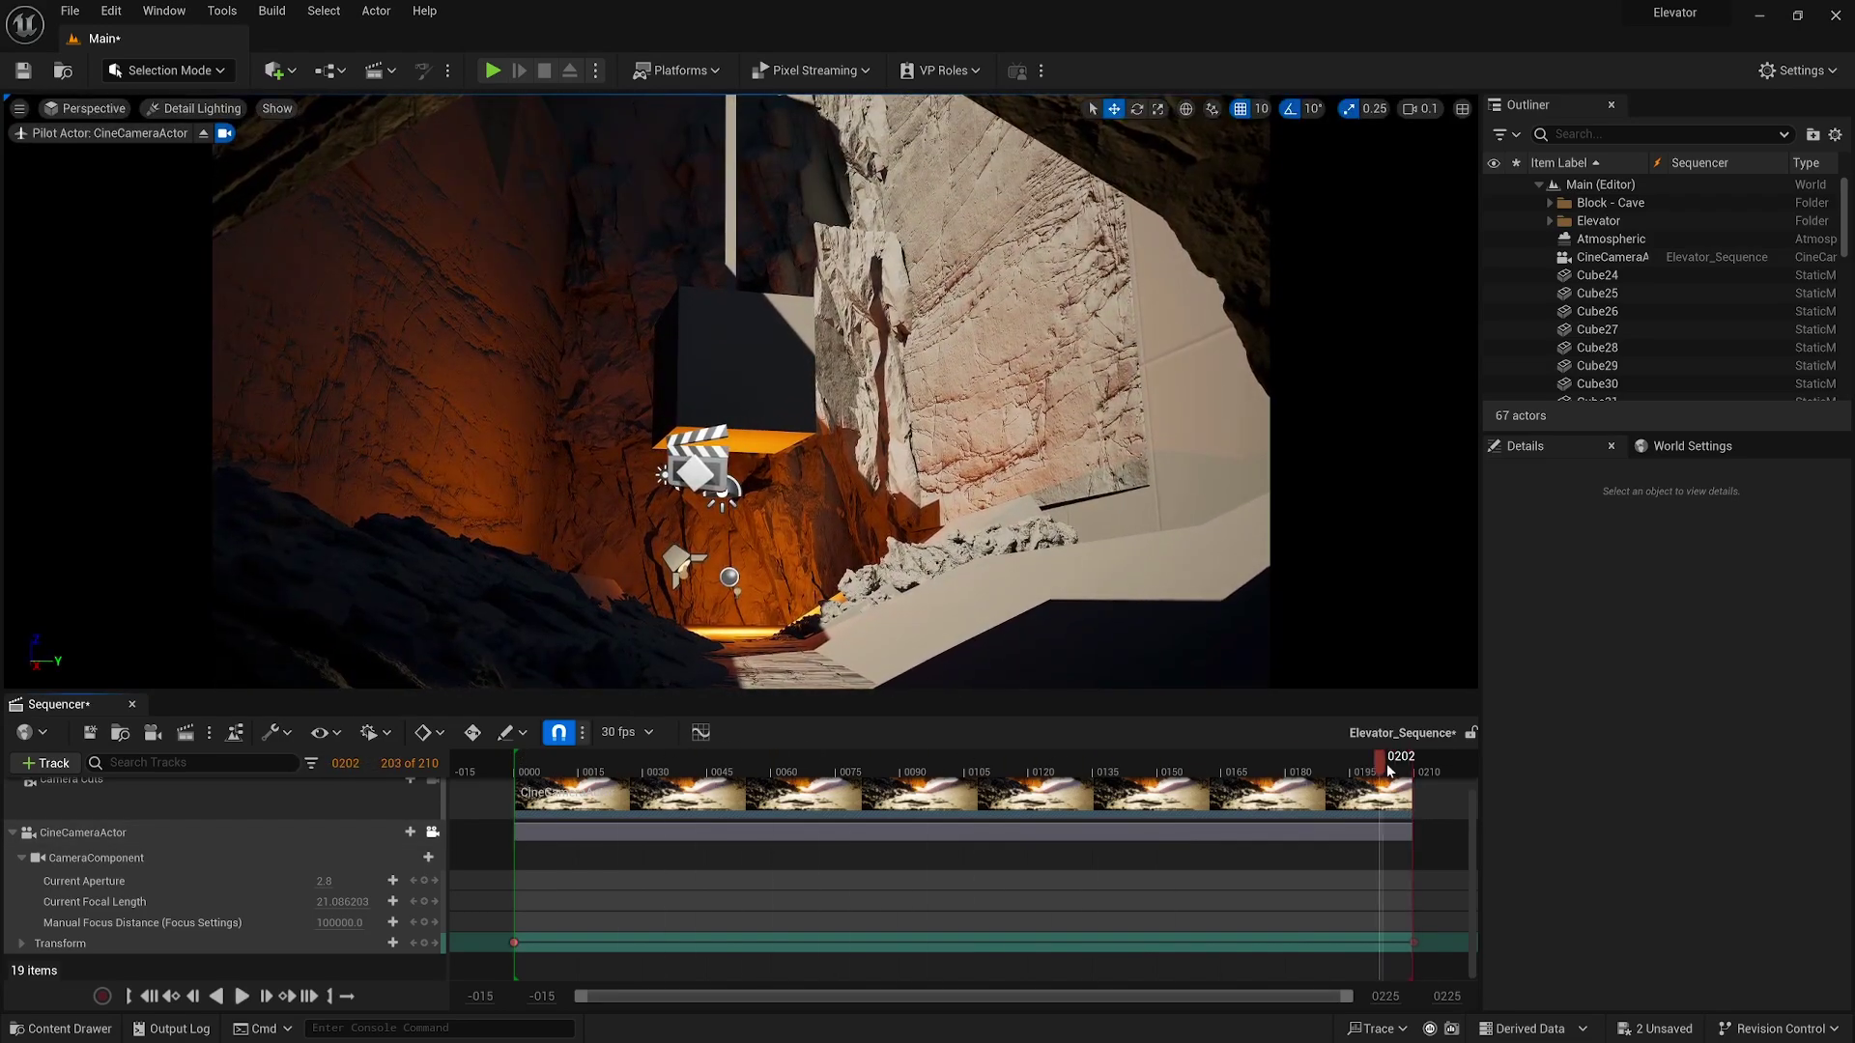
# Step: Create a CameraShakeBase Blueprint named BP_CameraShake in the FX folder and open it
pyautogui.hotkey('ctrl', 'space')
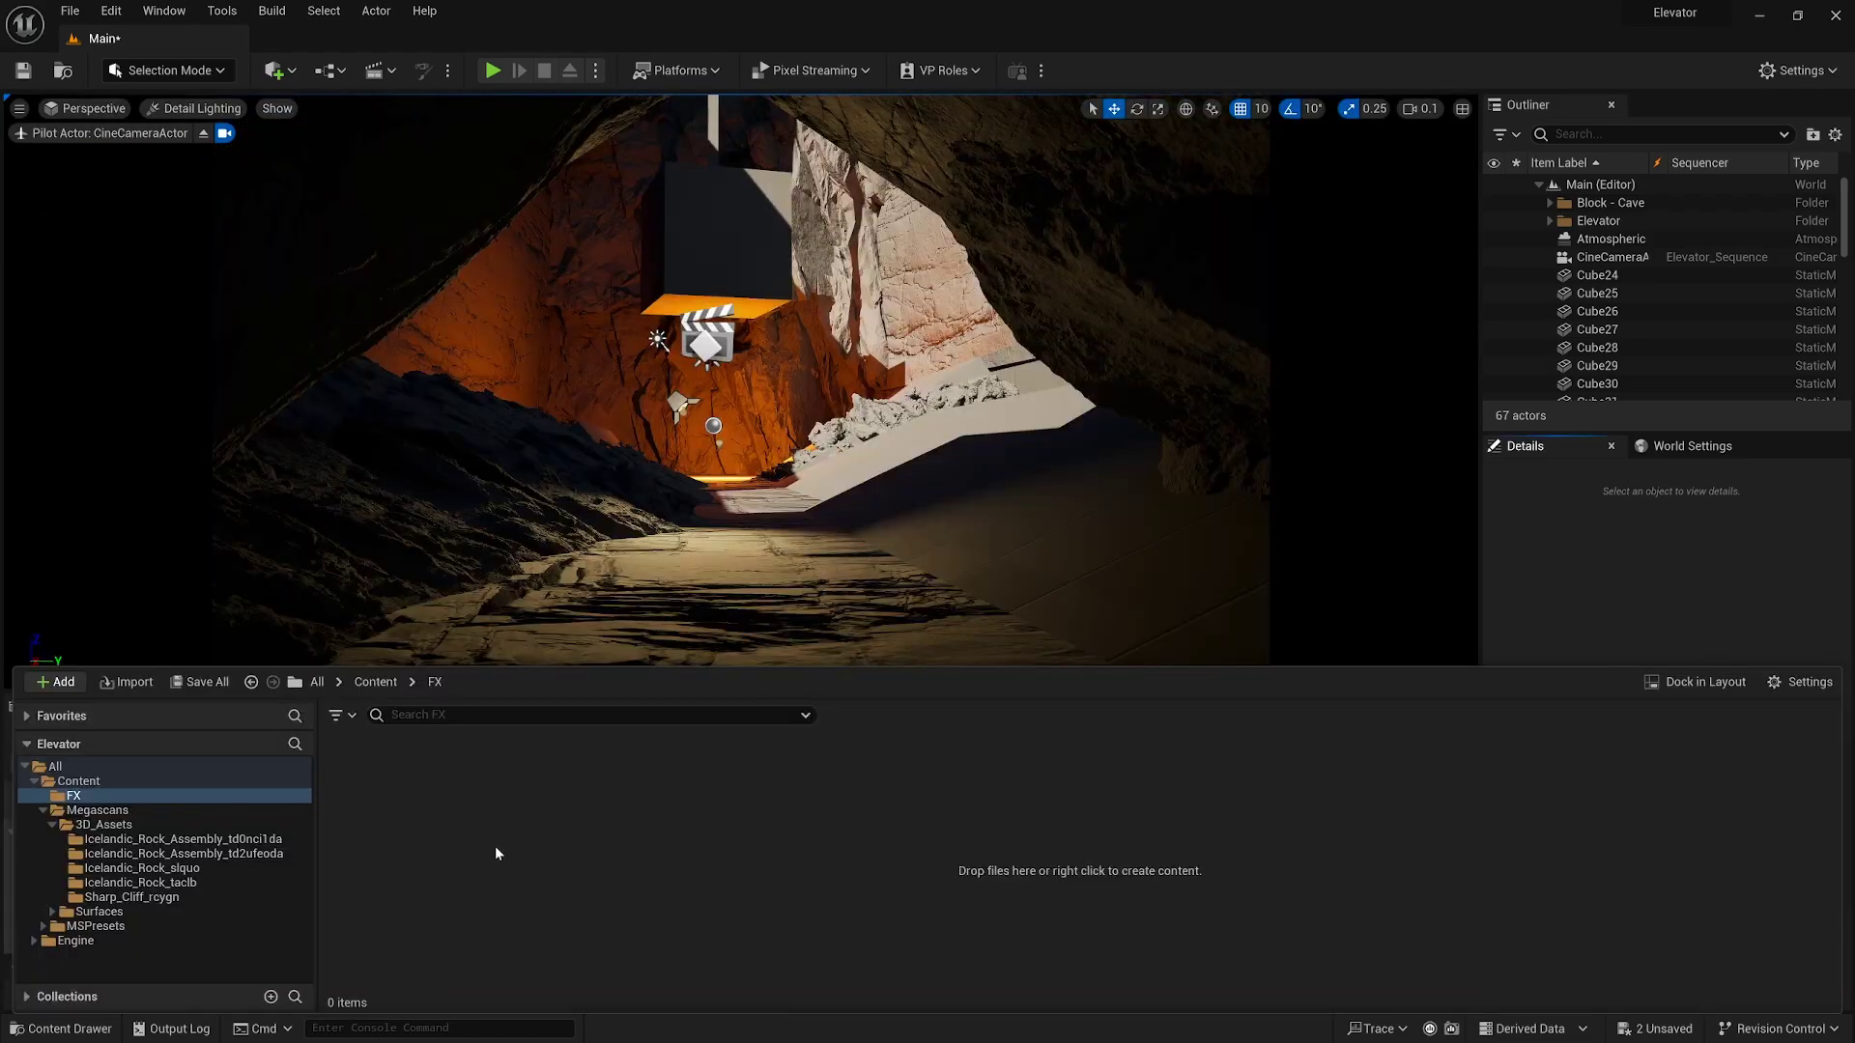
pyautogui.rightClick(491, 854)
pyautogui.click(590, 205)
pyautogui.write('camera shake')
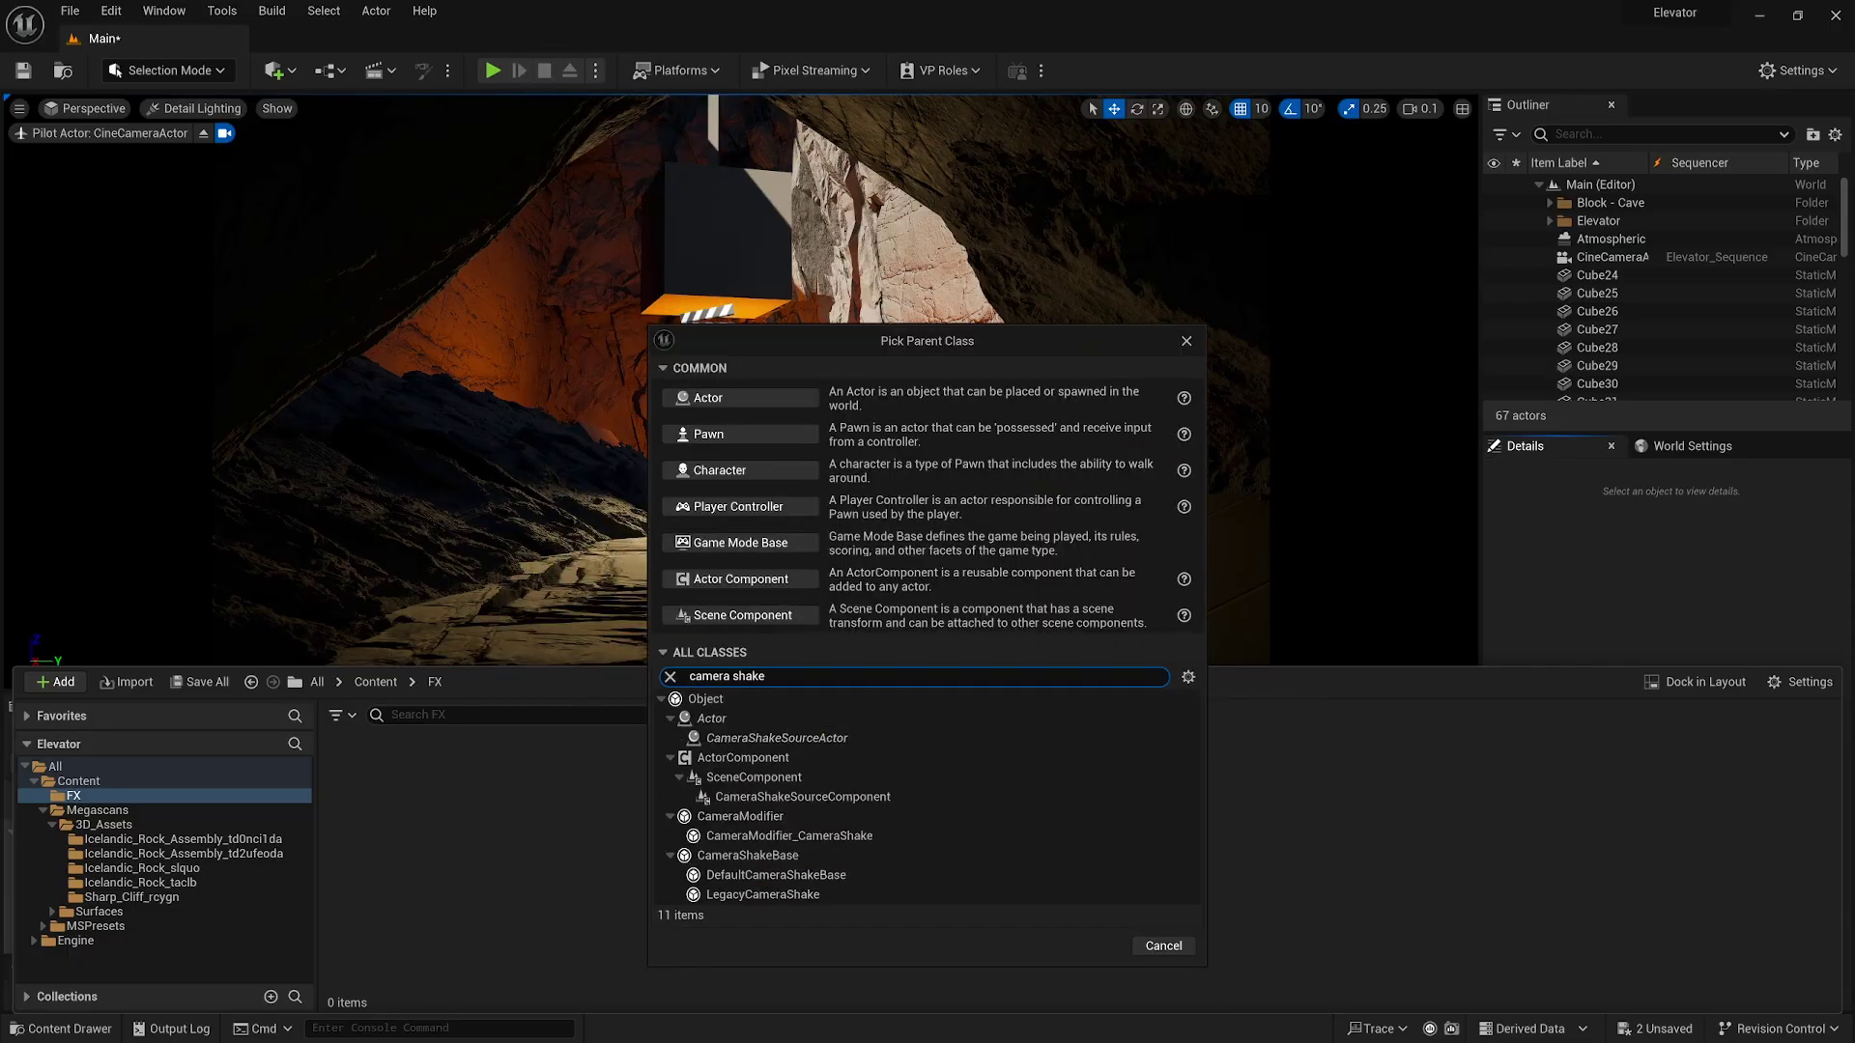
pyautogui.click(762, 894)
pyautogui.click(1105, 939)
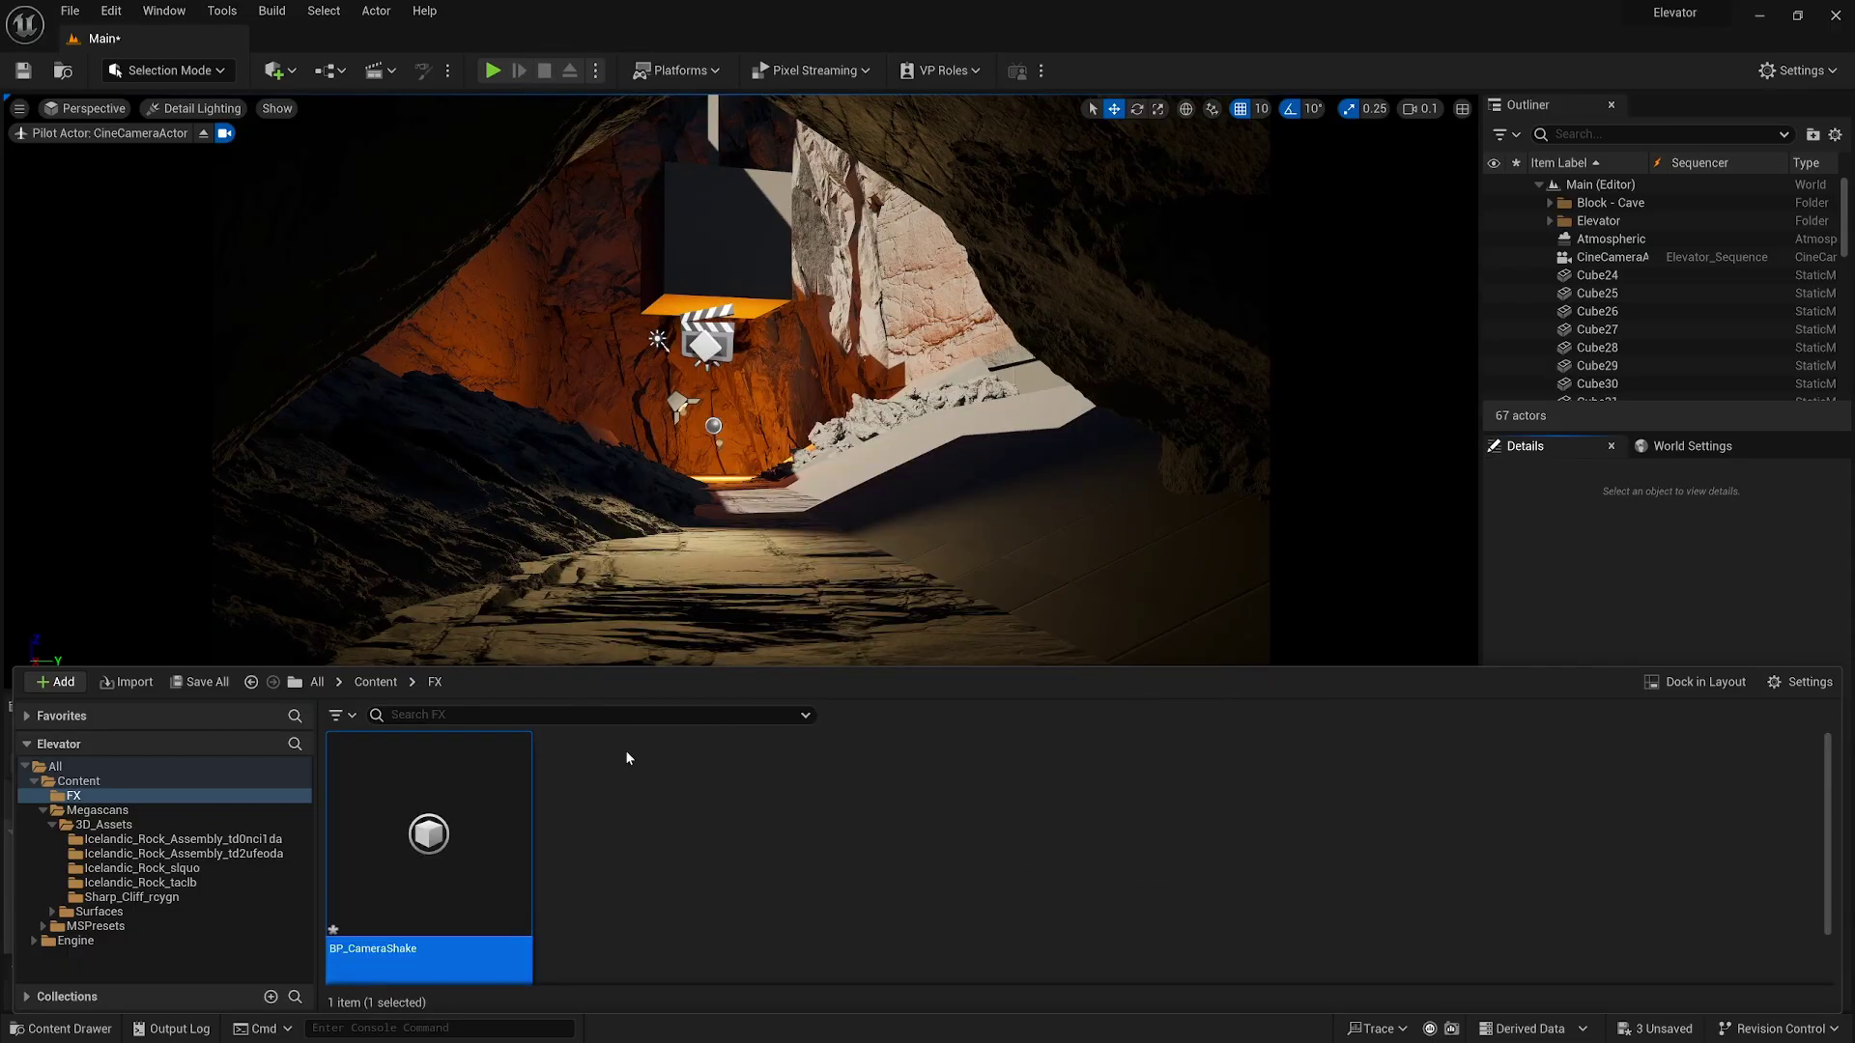
pyautogui.doubleClick(490, 891)
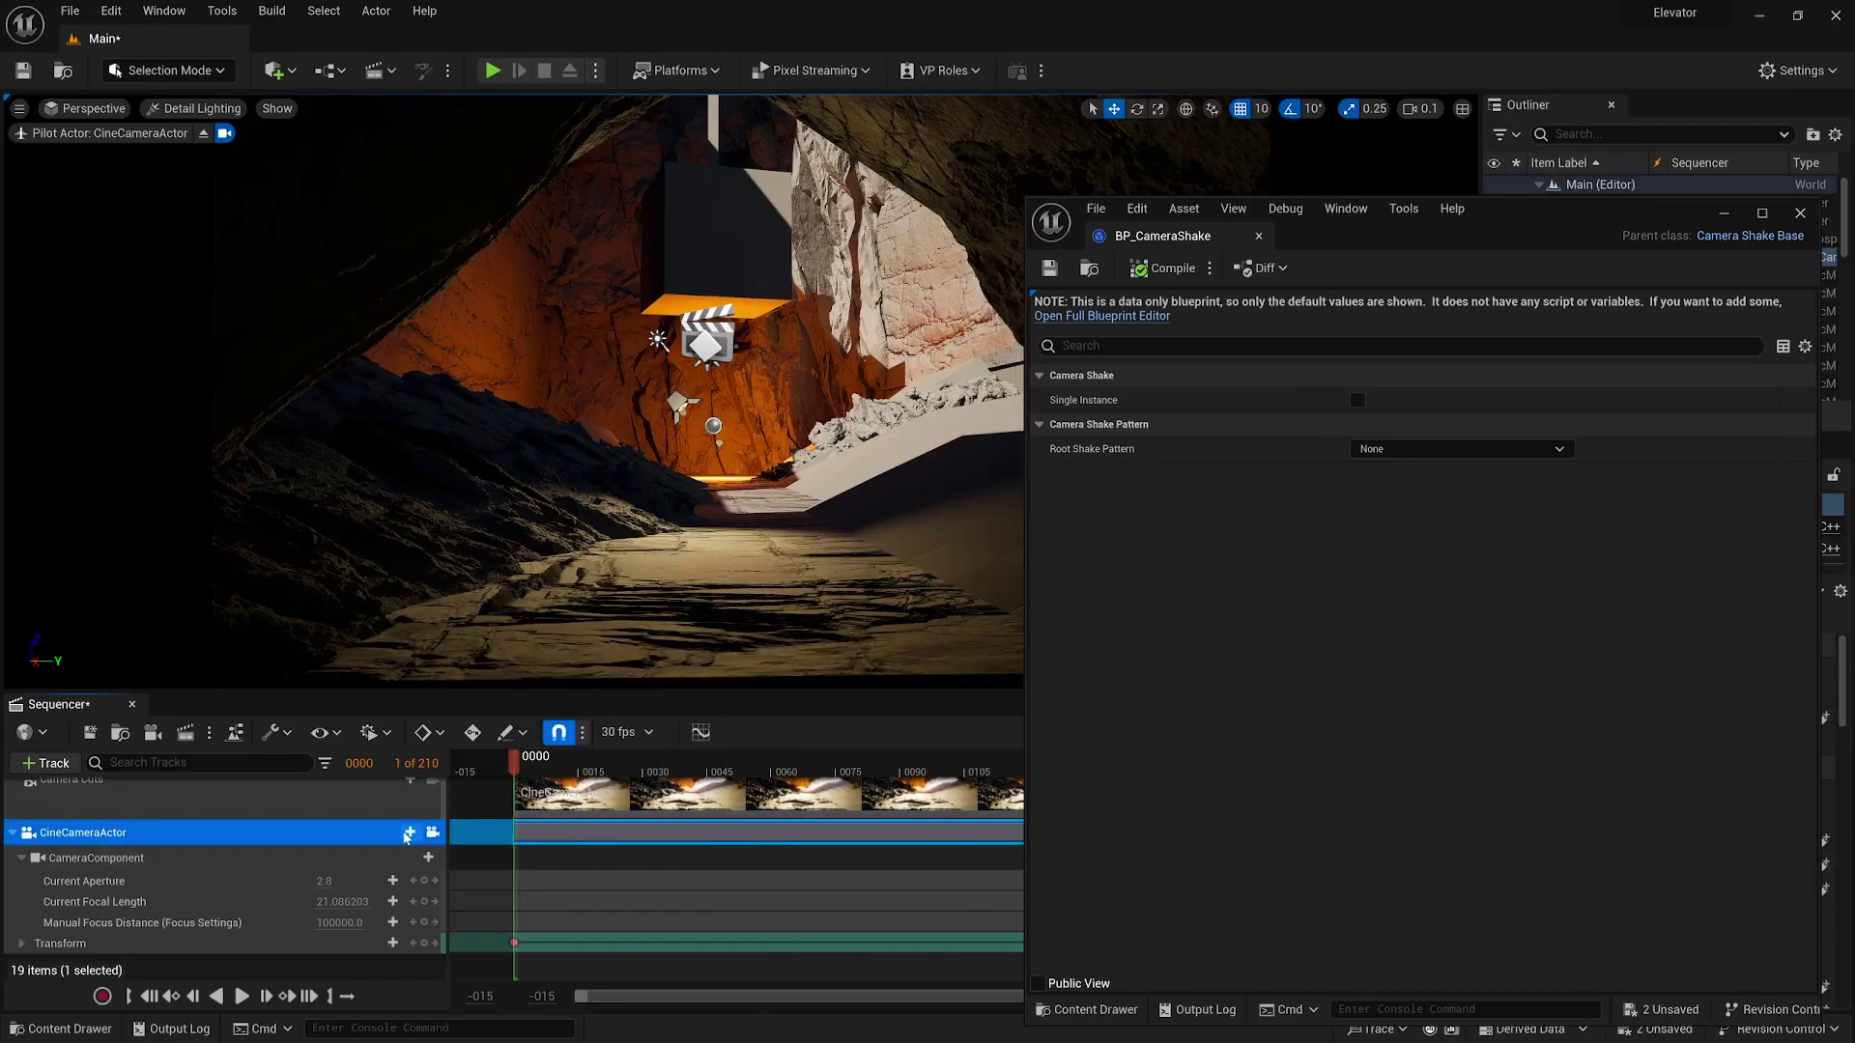
# Step: Add BP_CameraShake to the CineCameraActor track and set its shake pattern to Perlin Noise
pyautogui.moveTo(476, 647)
pyautogui.click(705, 742)
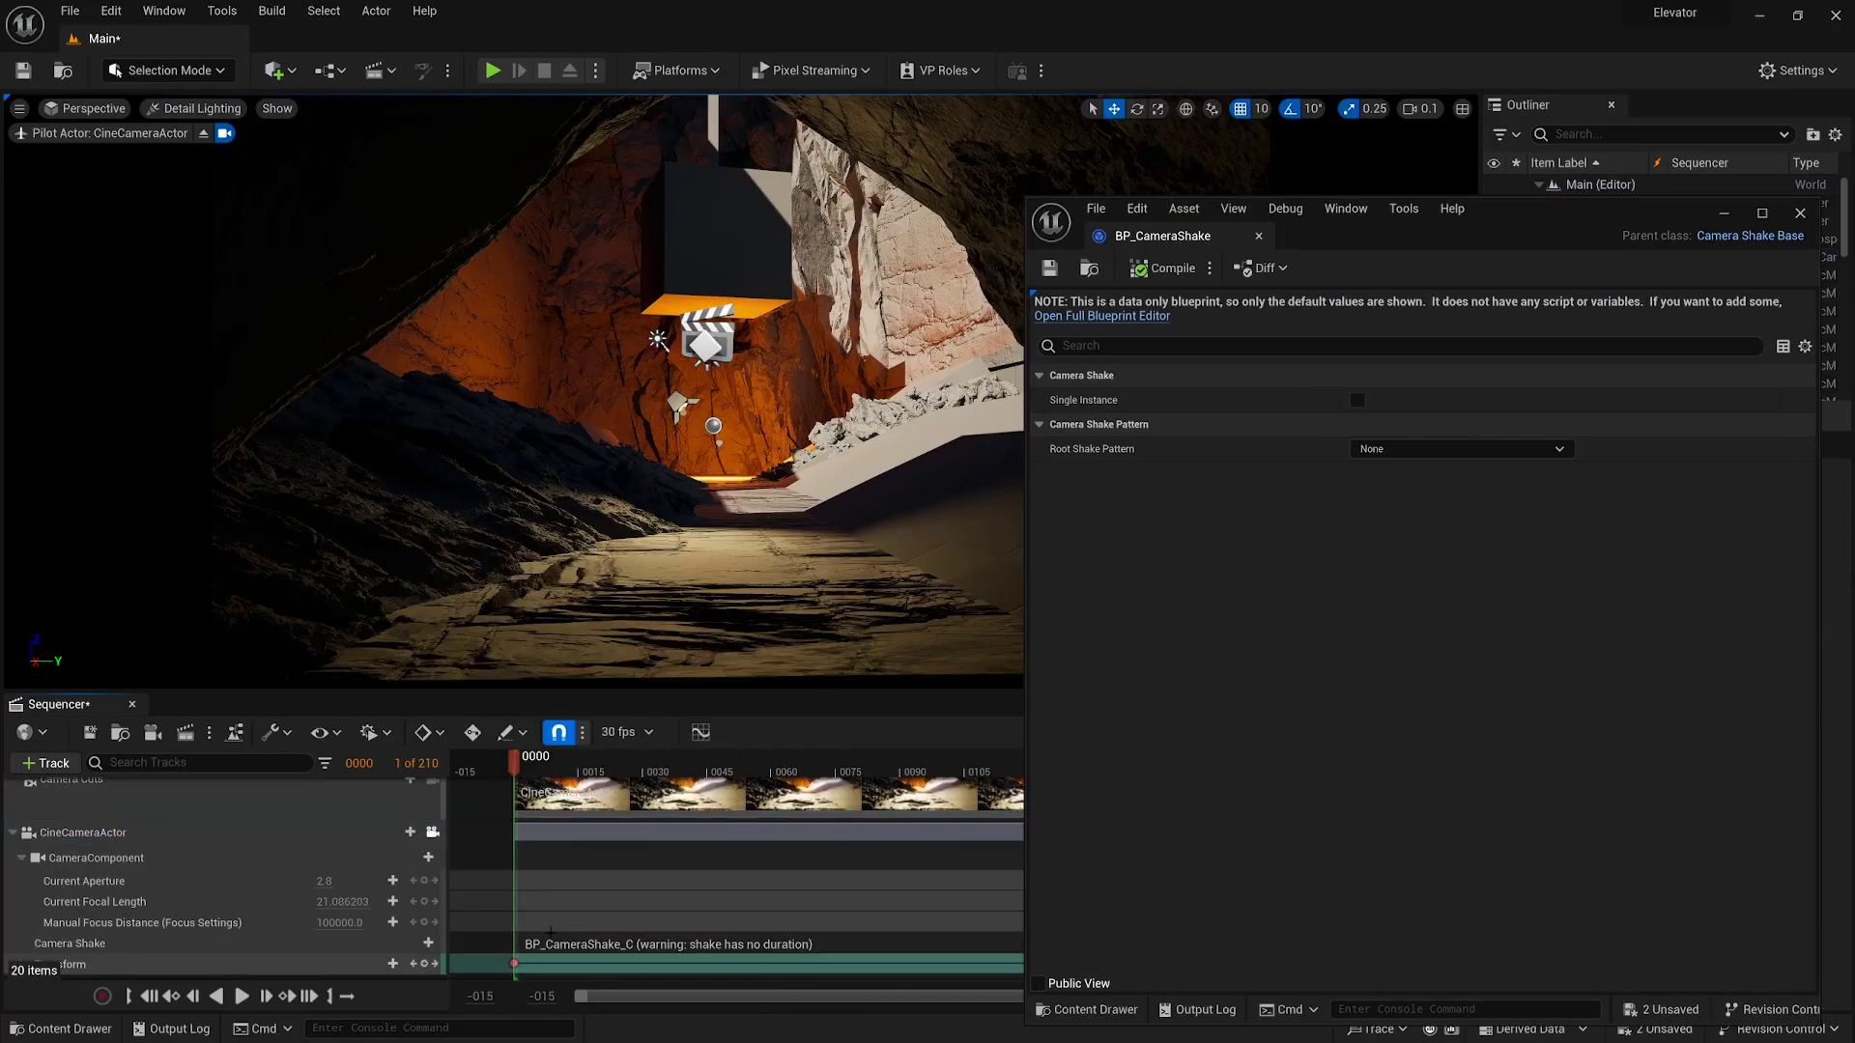
pyautogui.click(780, 432)
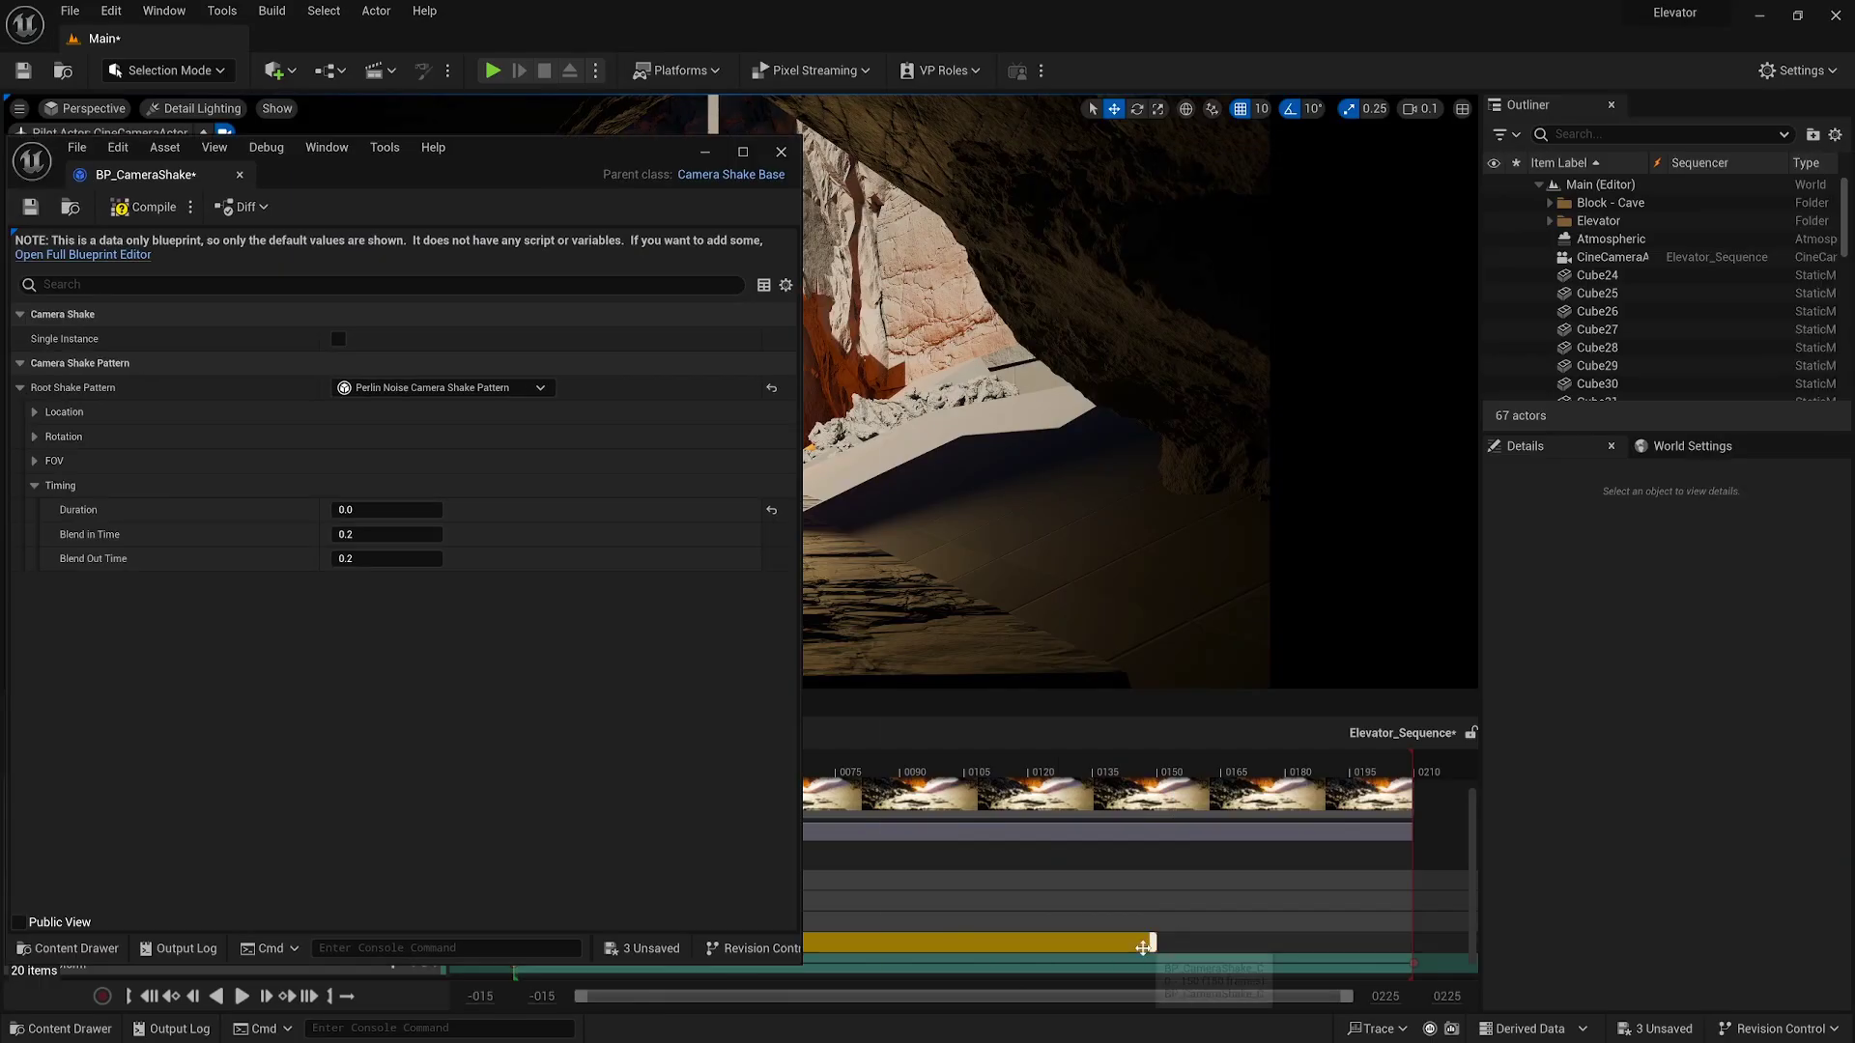
pyautogui.click(1391, 944)
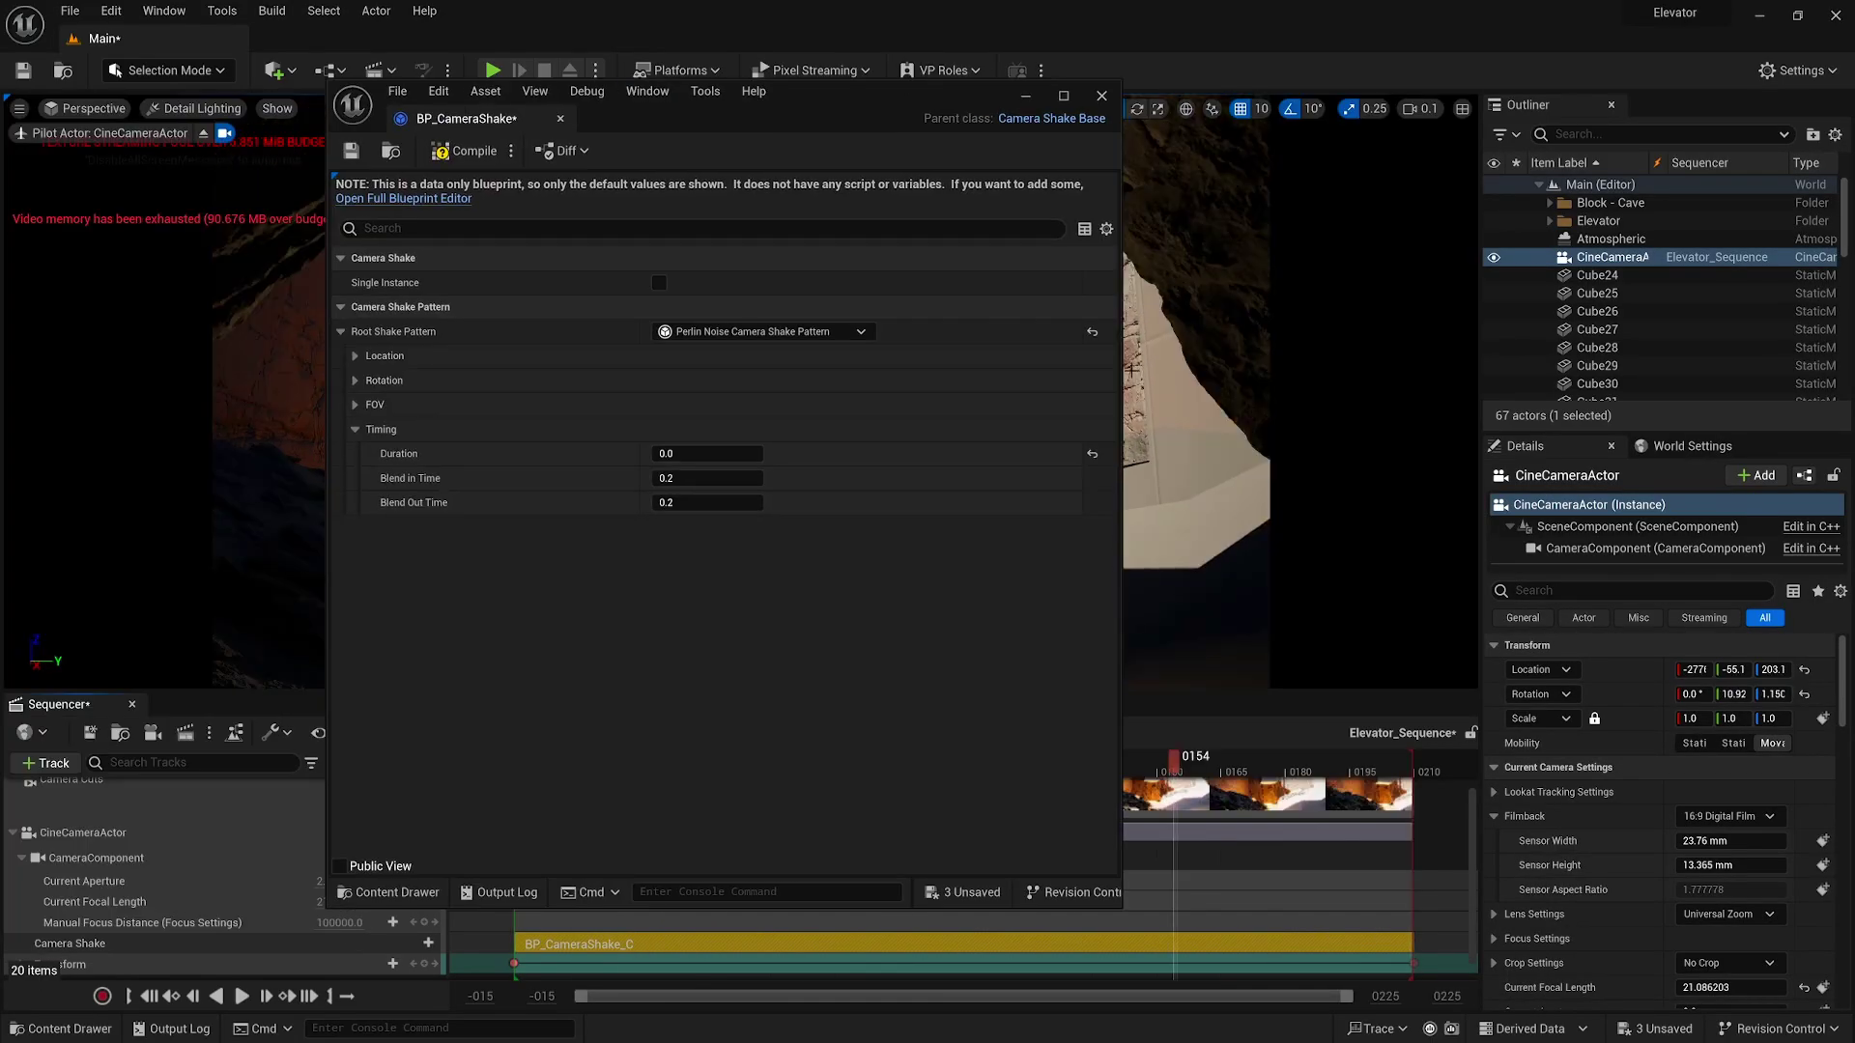
pyautogui.click(355, 355)
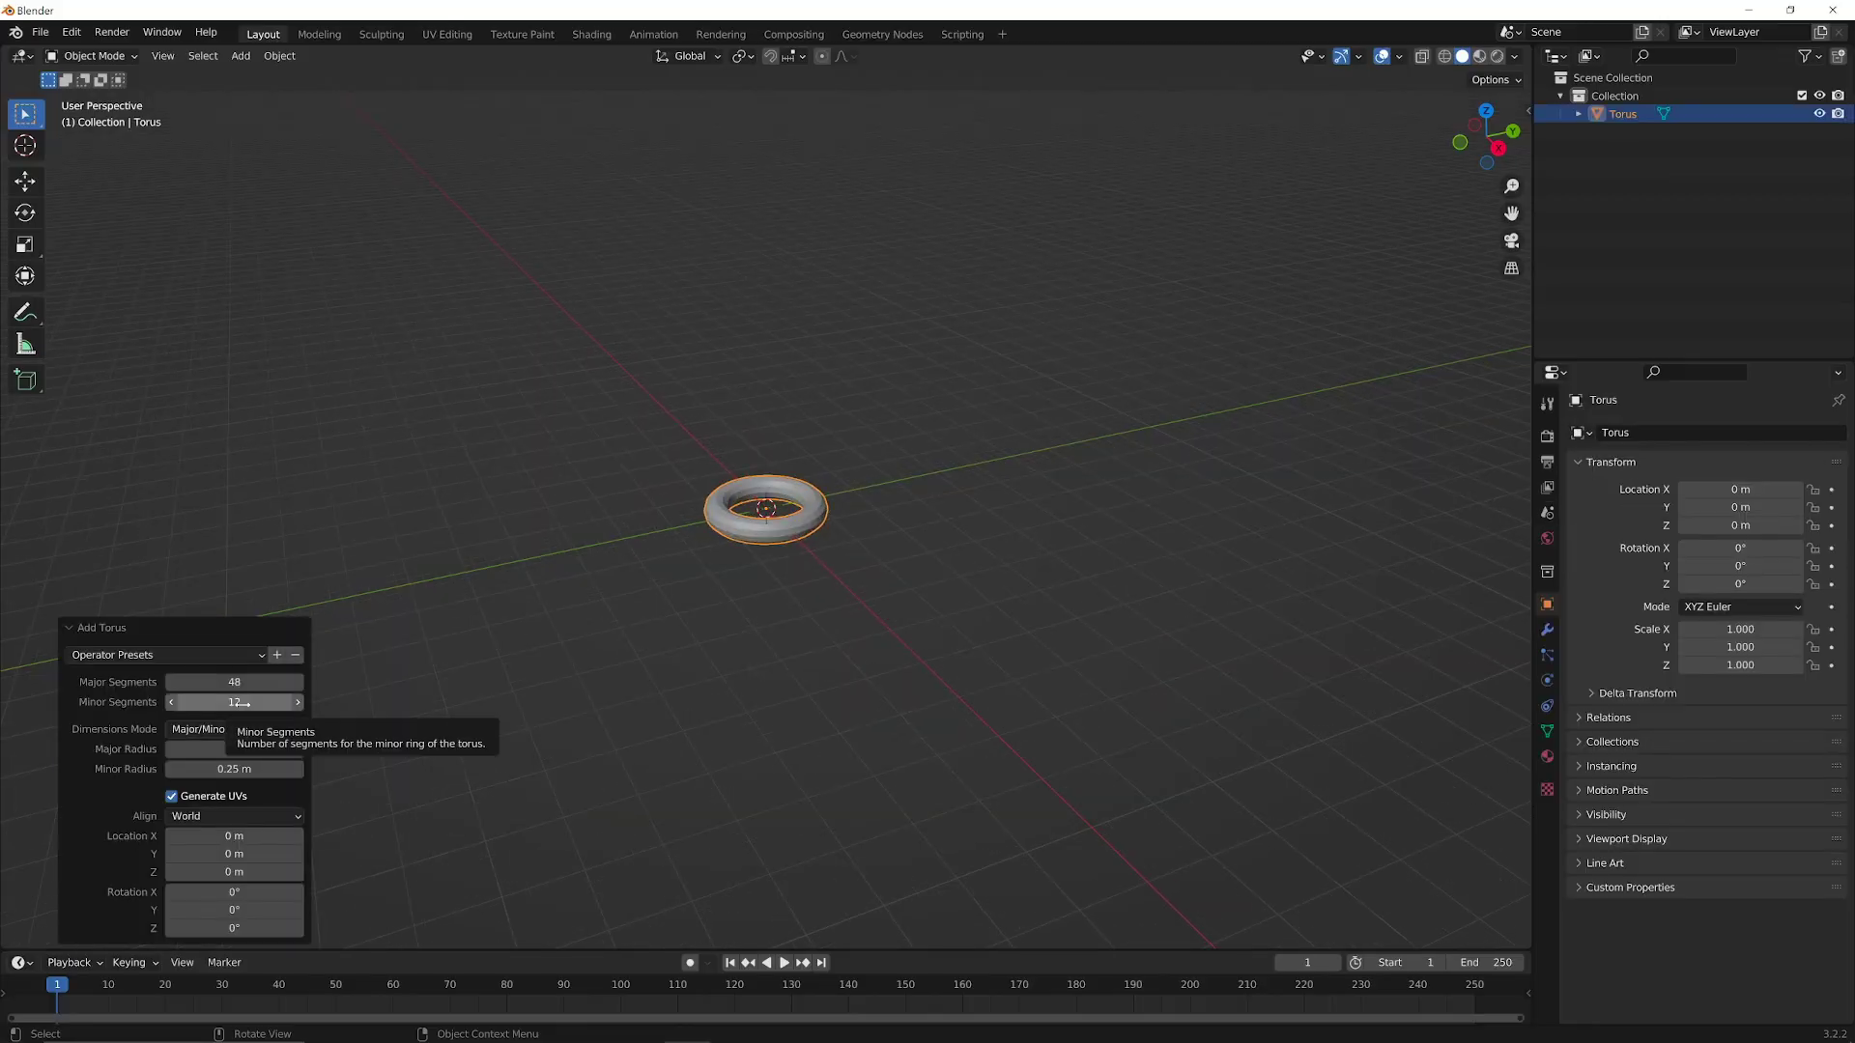
# Step: Stretch half the torus into an oval chain link and check its face orientation
pyautogui.press('KP_7')
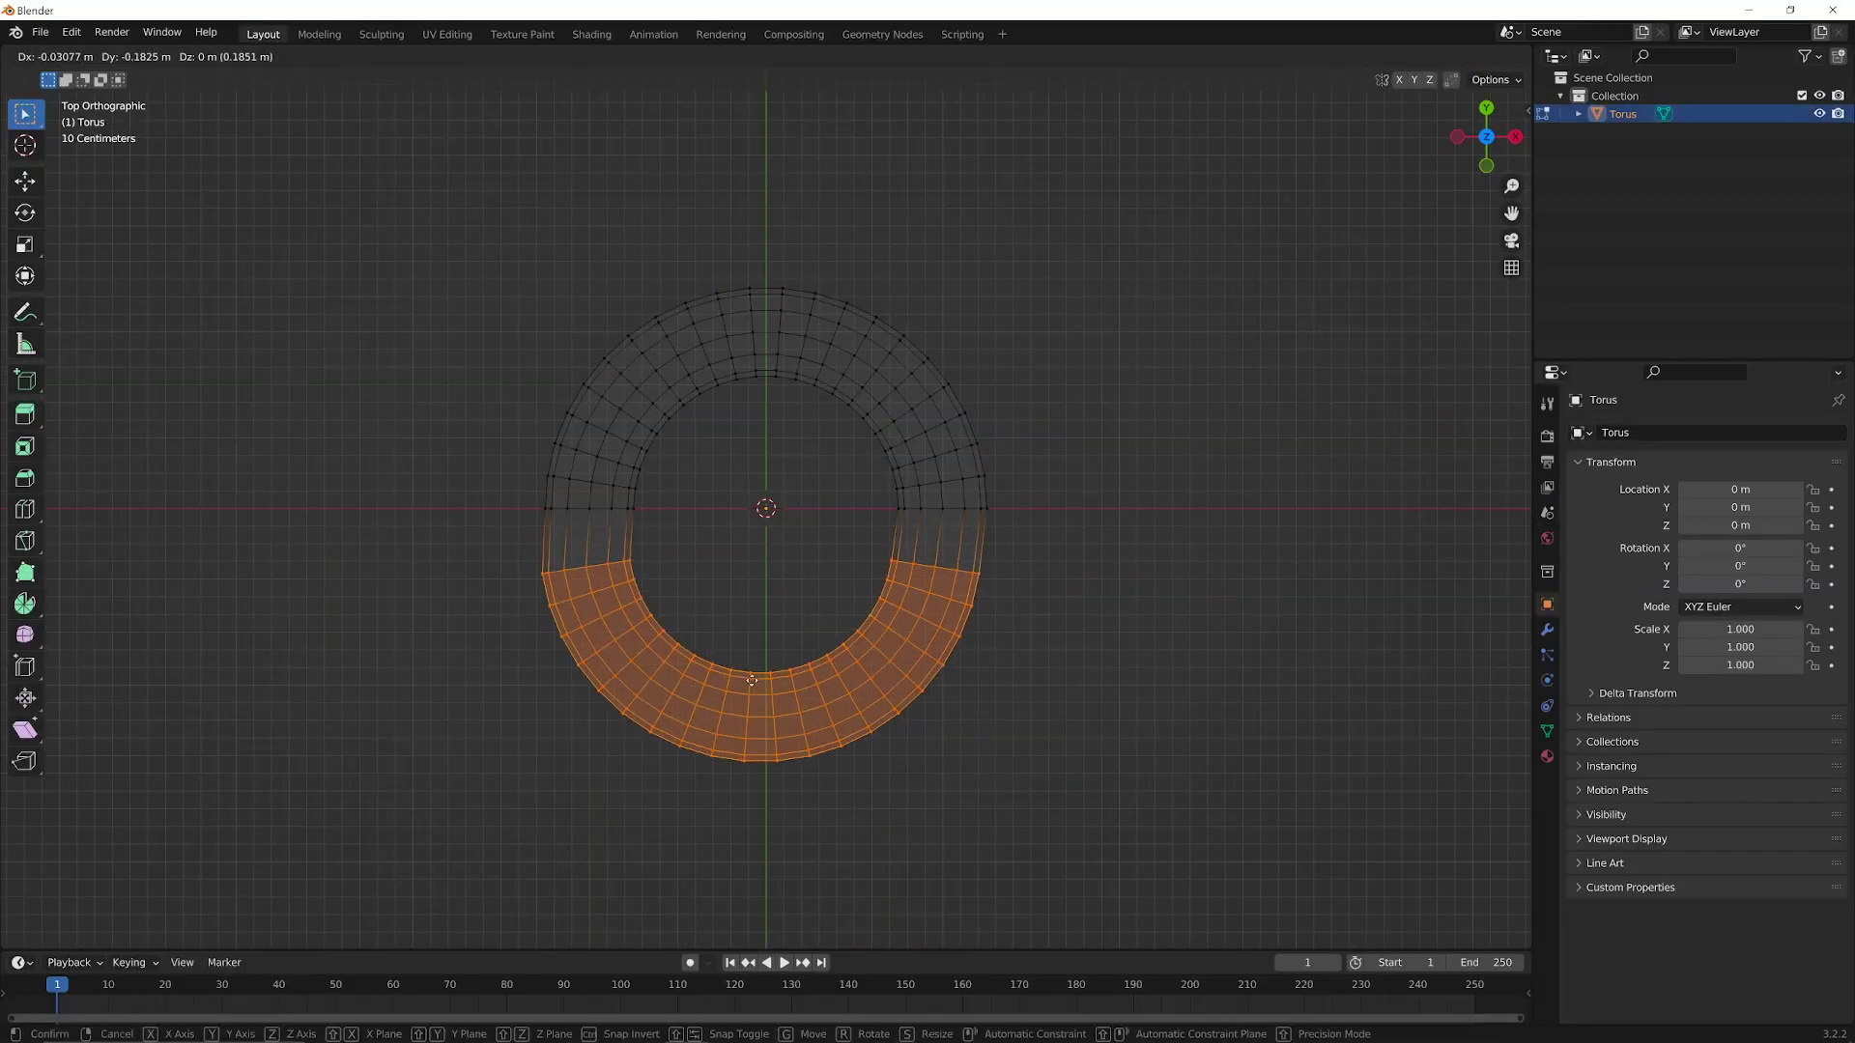
pyautogui.click(752, 680)
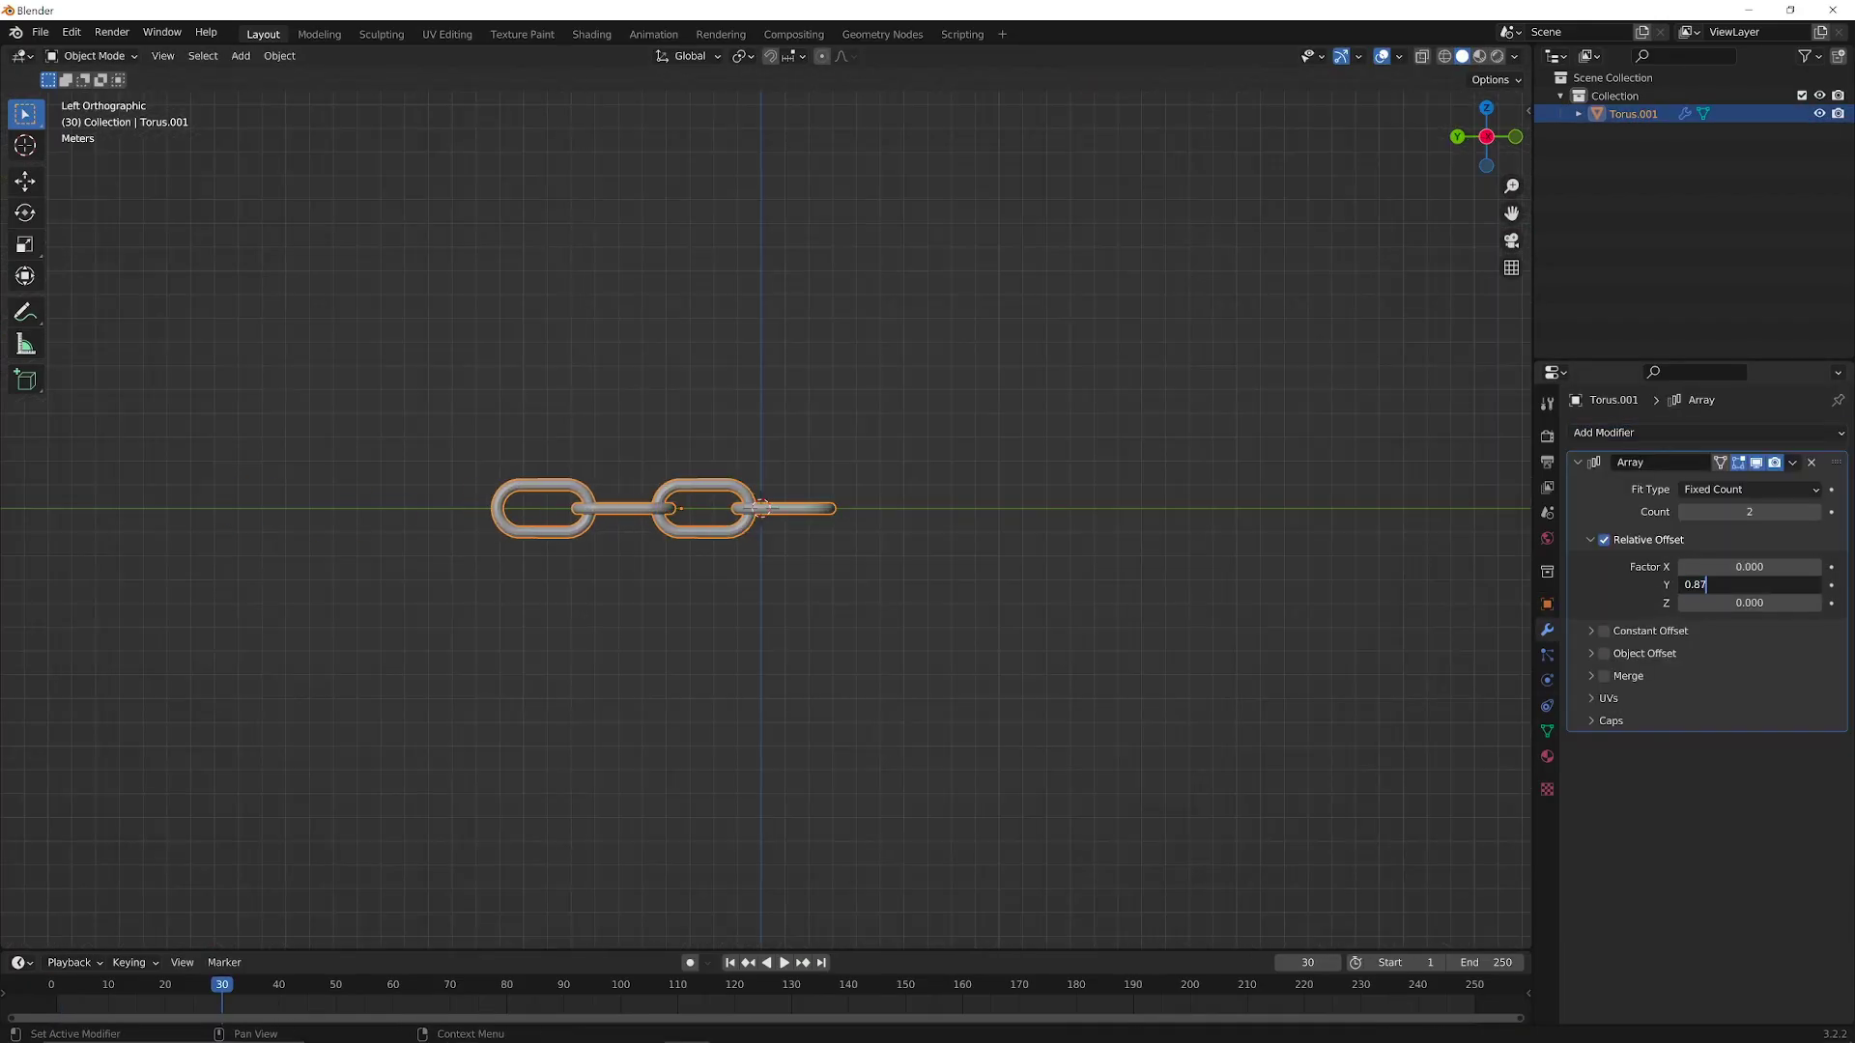
pyautogui.click(1398, 56)
pyautogui.click(1283, 380)
pyautogui.moveTo(966, 463); pyautogui.dragTo(699, 519, button='middle')
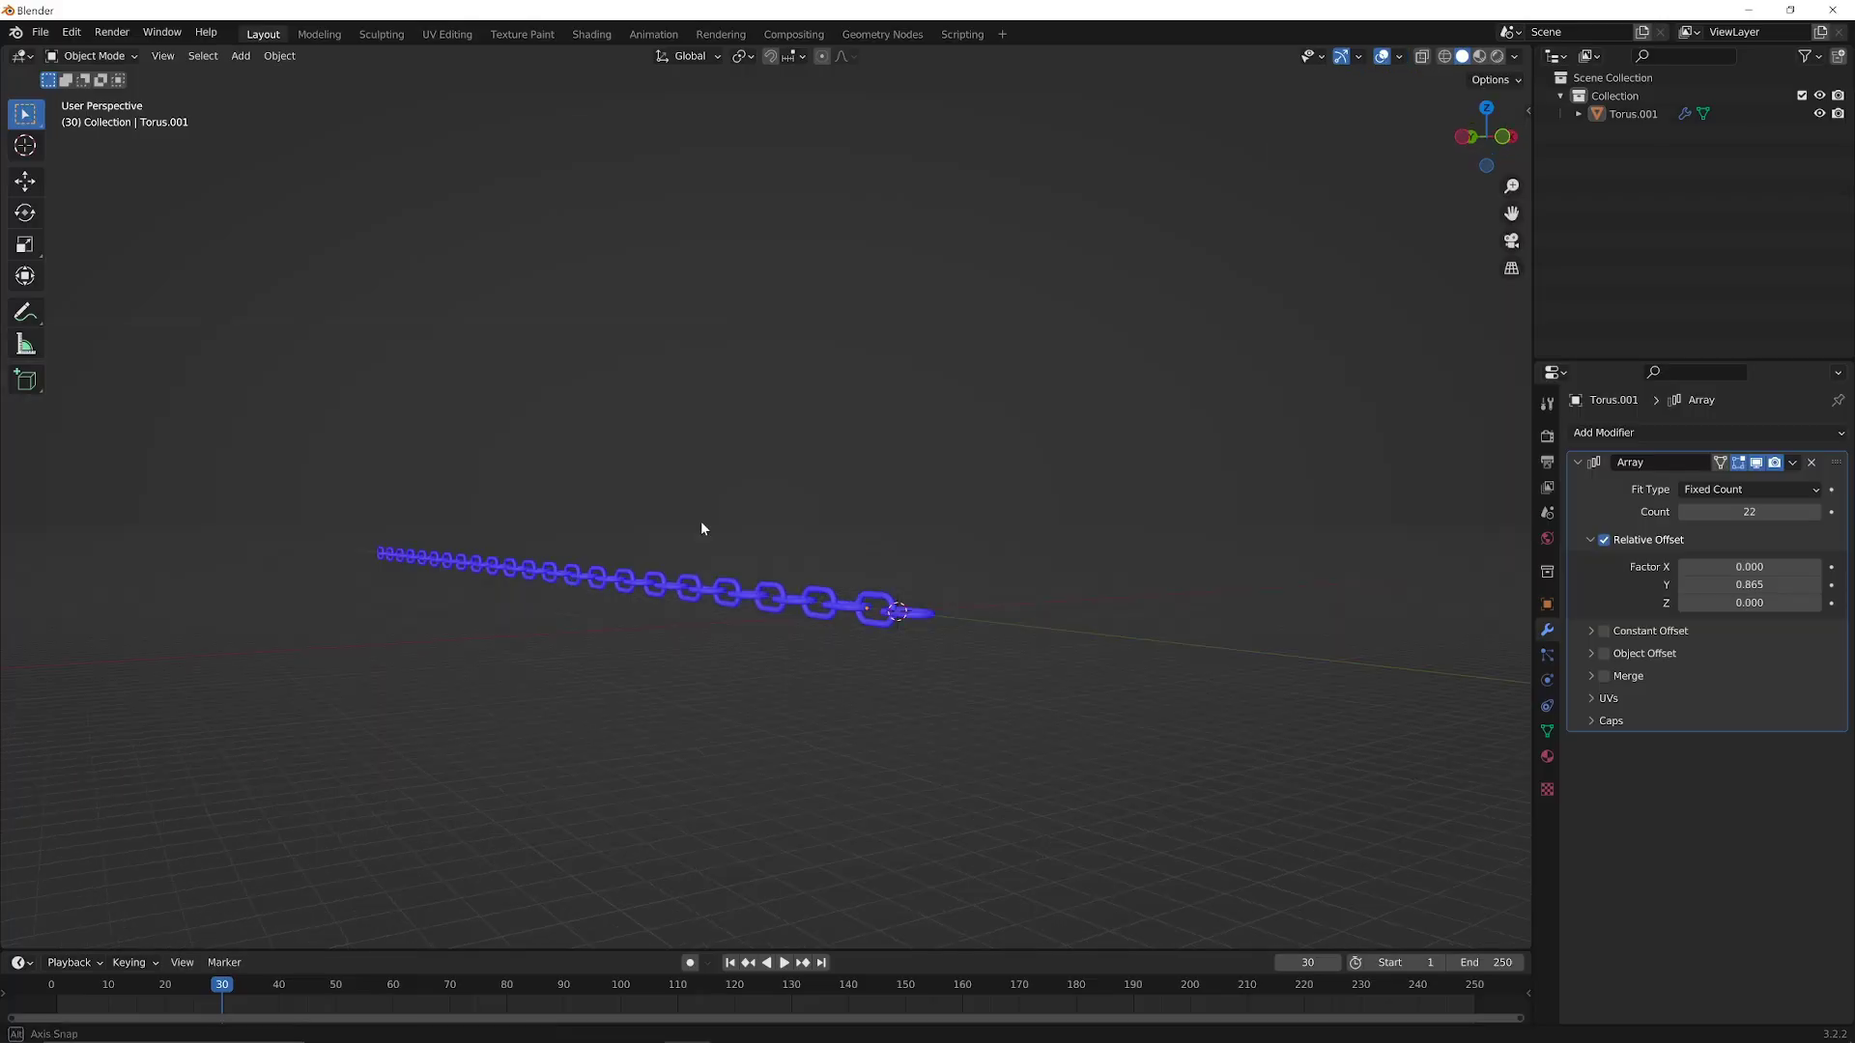
# Step: Duplicate the chain and rename the Torus.001 object
pyautogui.rightClick(1609, 114)
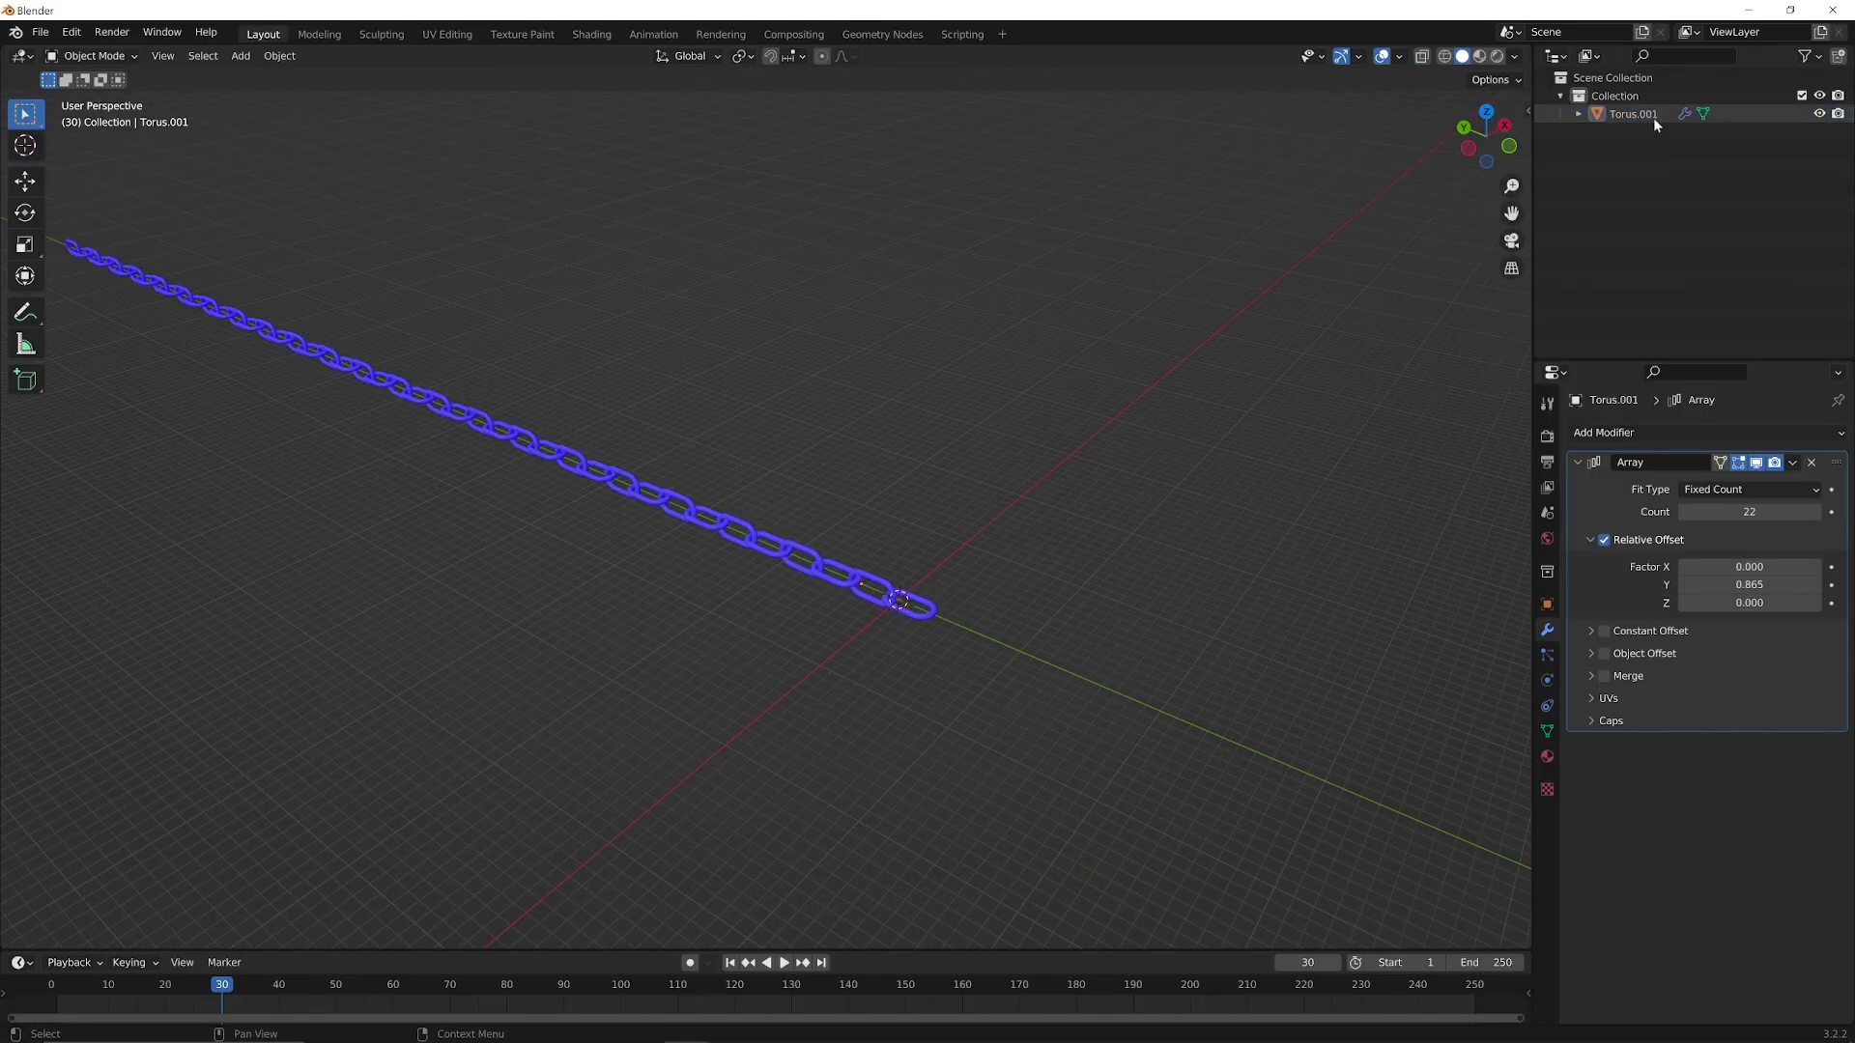
pyautogui.press('Escape')
pyautogui.rightClick(1632, 114)
pyautogui.click(1526, 397)
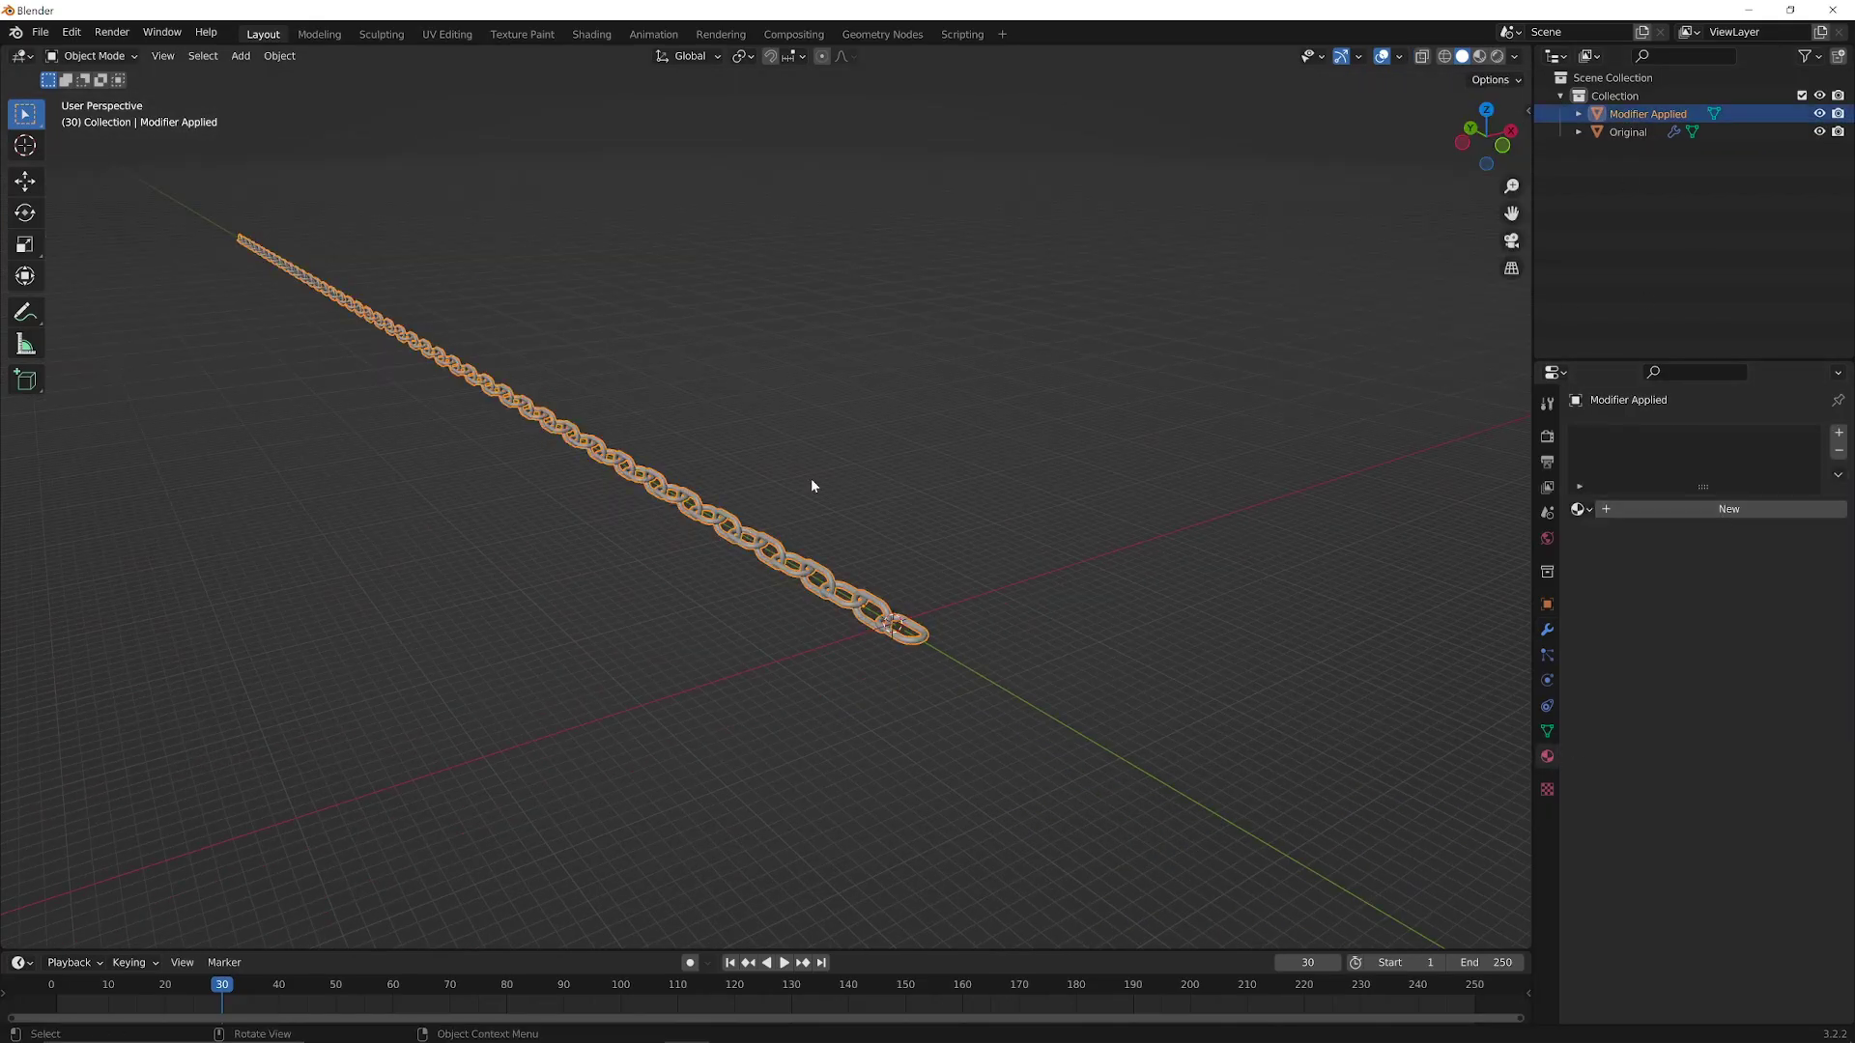
# Step: Unwrap the chain's UVs with Smart UV Project, then deselect everything
pyautogui.click(447, 33)
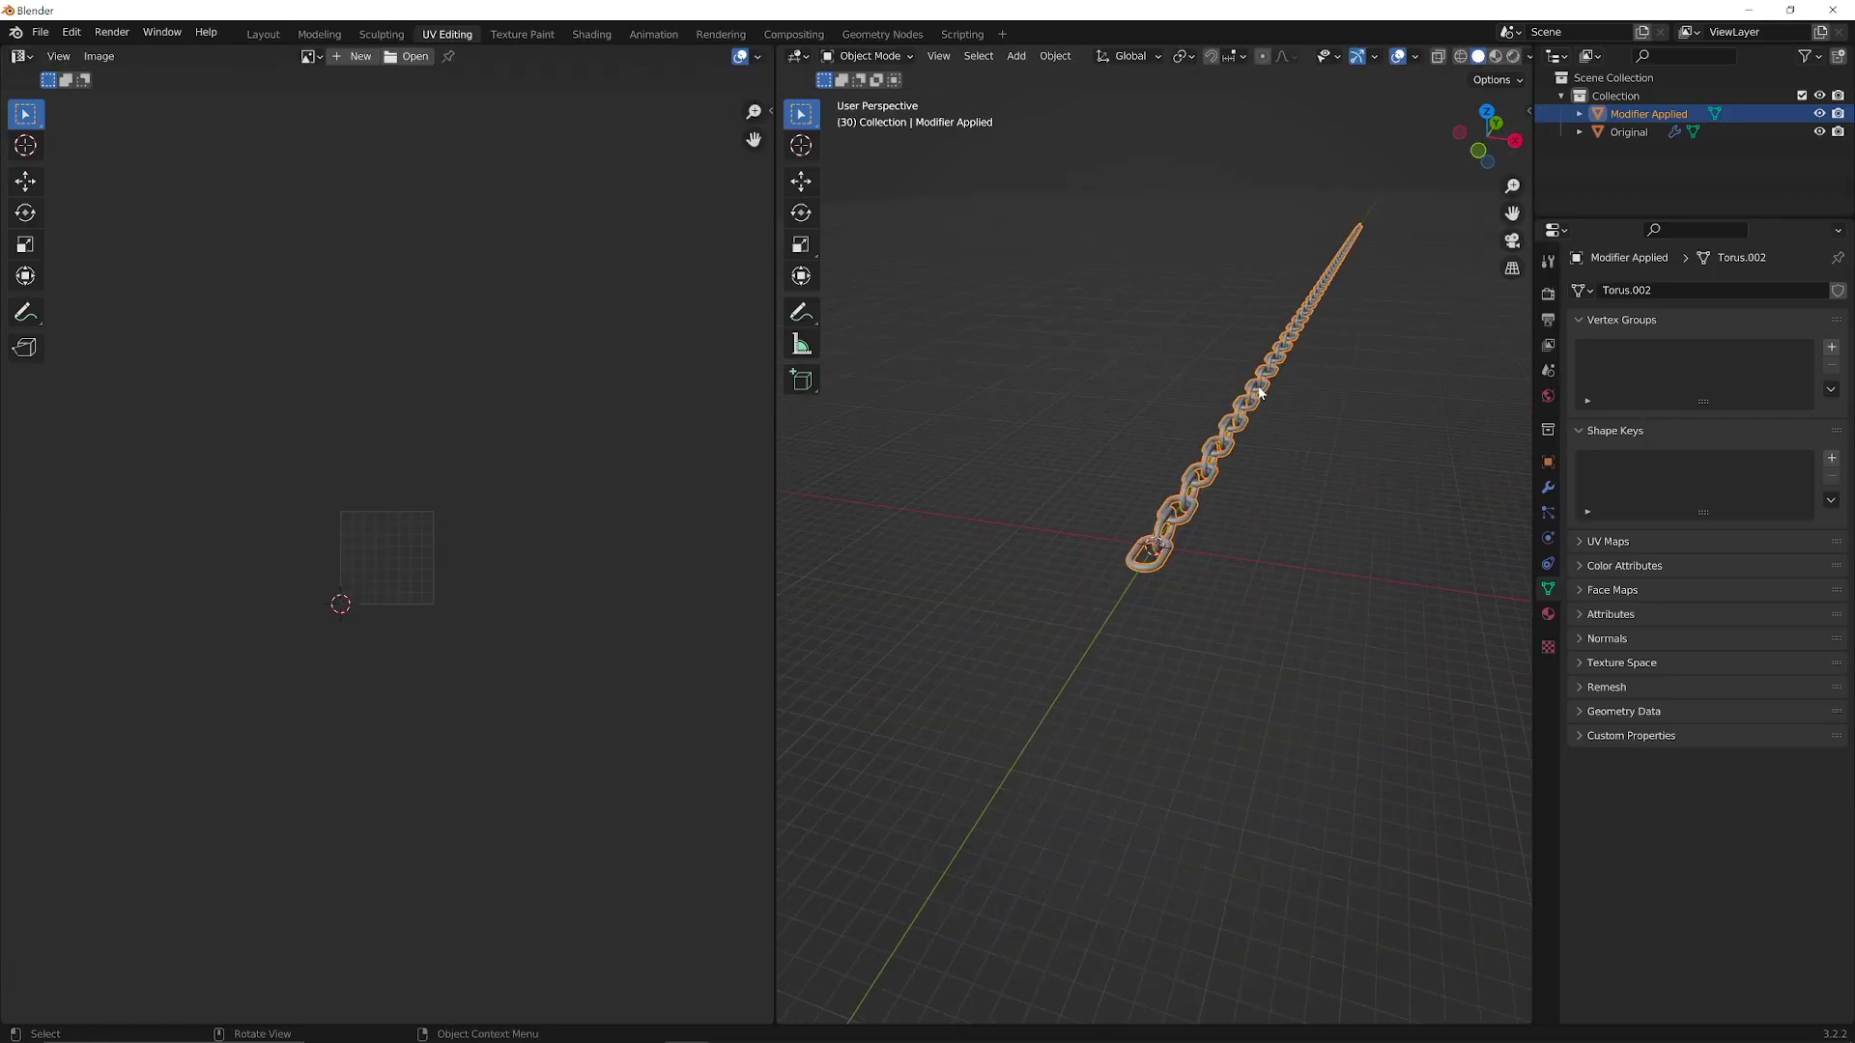
pyautogui.click(1307, 506)
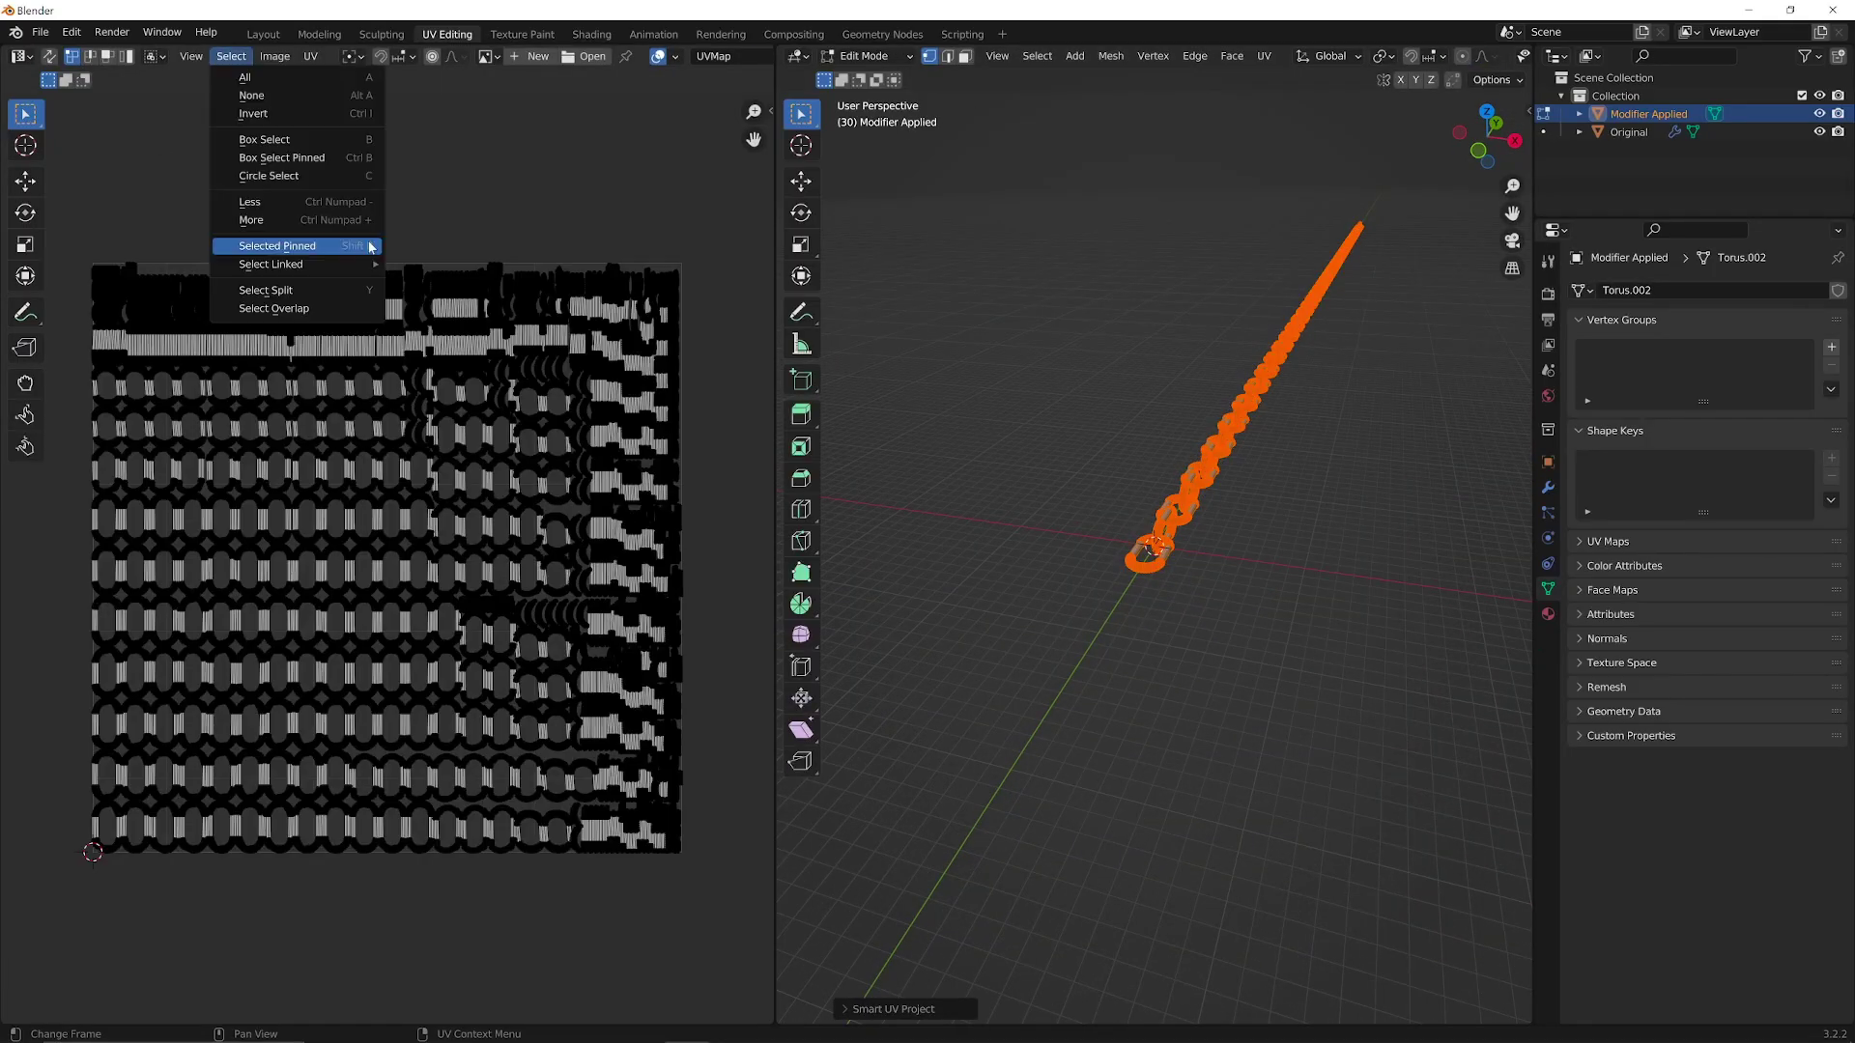
pyautogui.click(371, 248)
pyautogui.hotkey('alt', 'a')
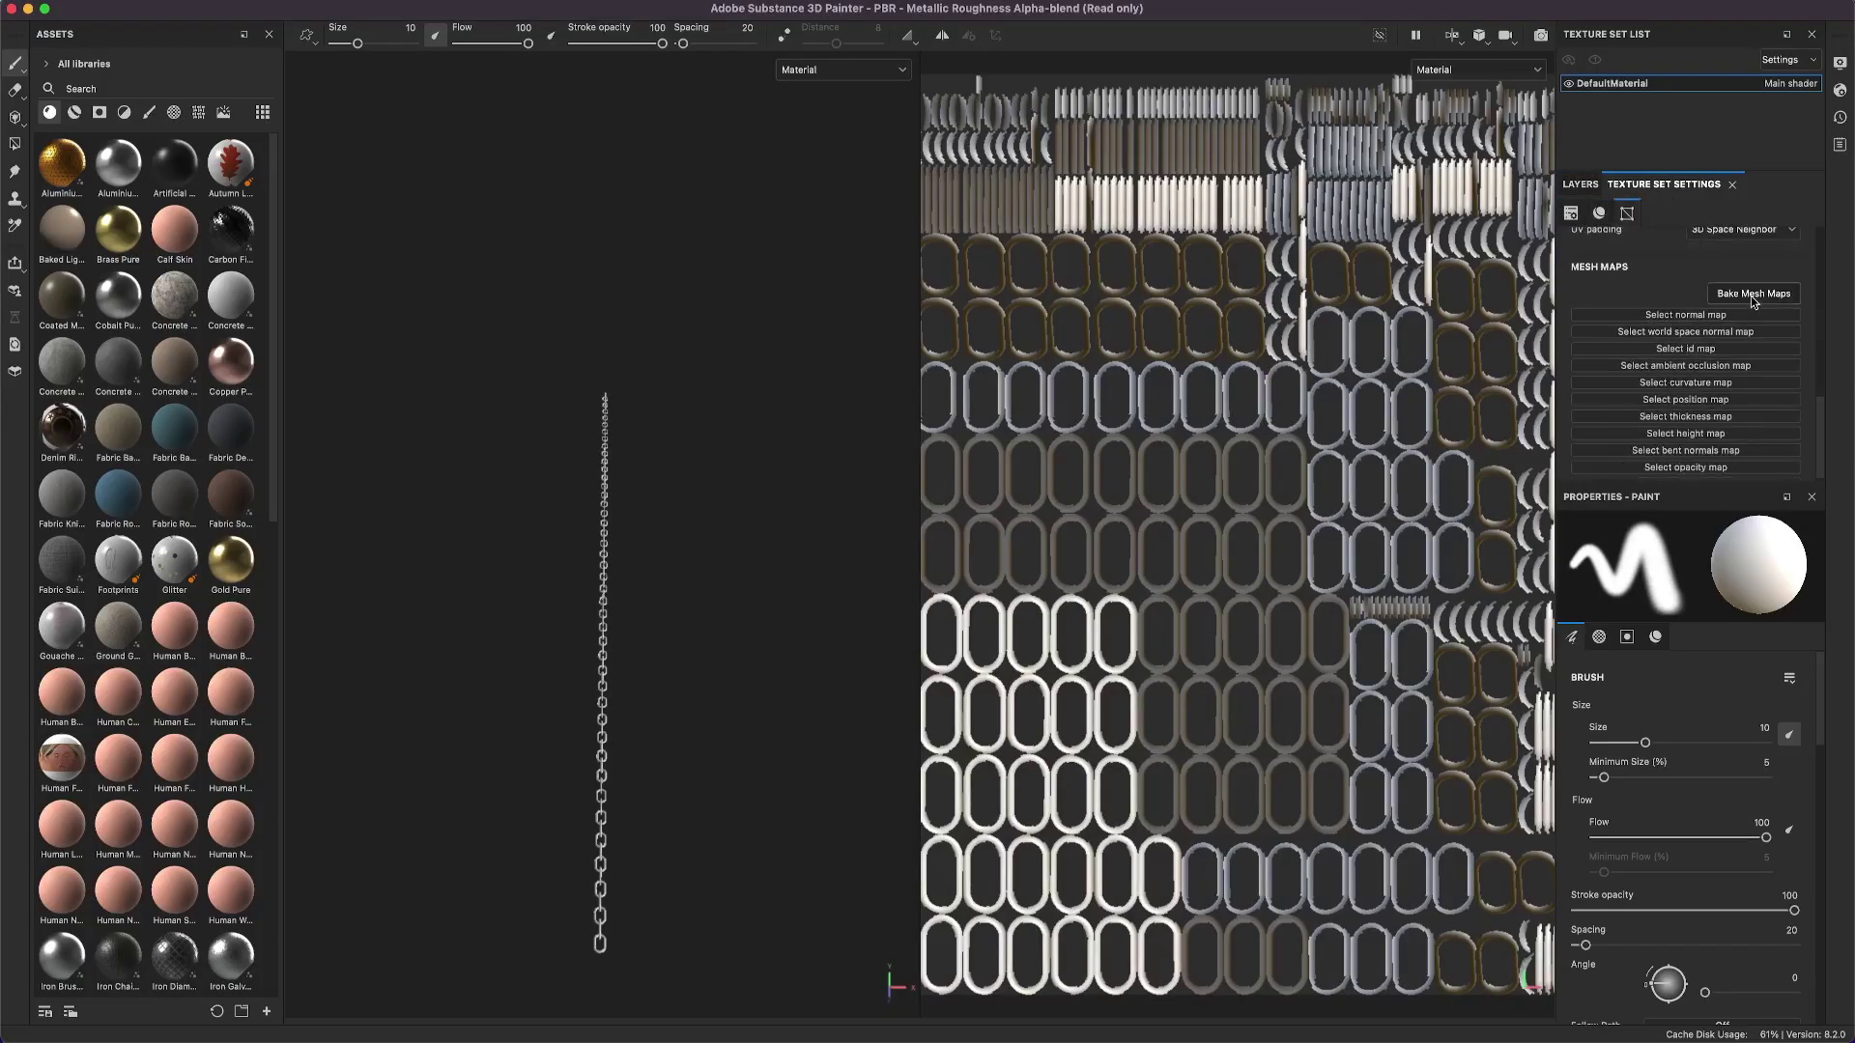
# Step: Bake the chain's mesh maps and apply the Steel Rust and Wear material to it
pyautogui.click(1751, 294)
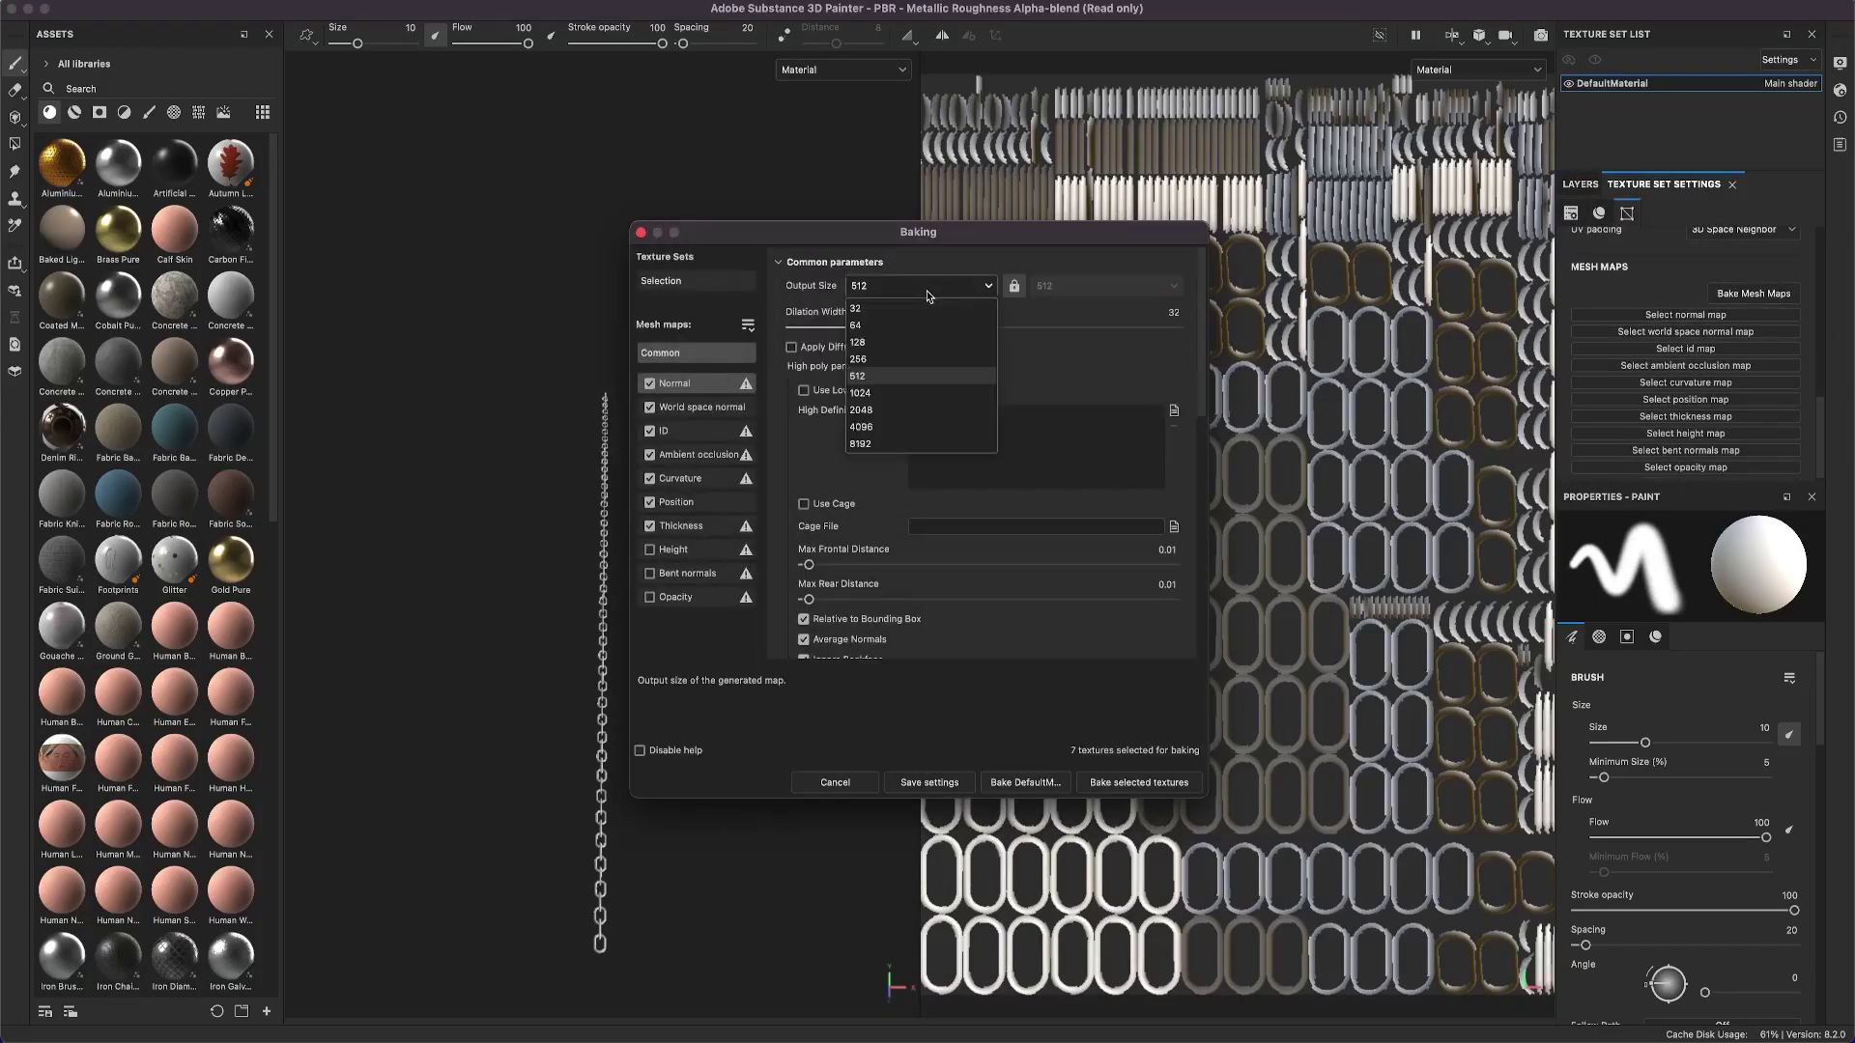
pyautogui.scroll(-3, 1022, 610)
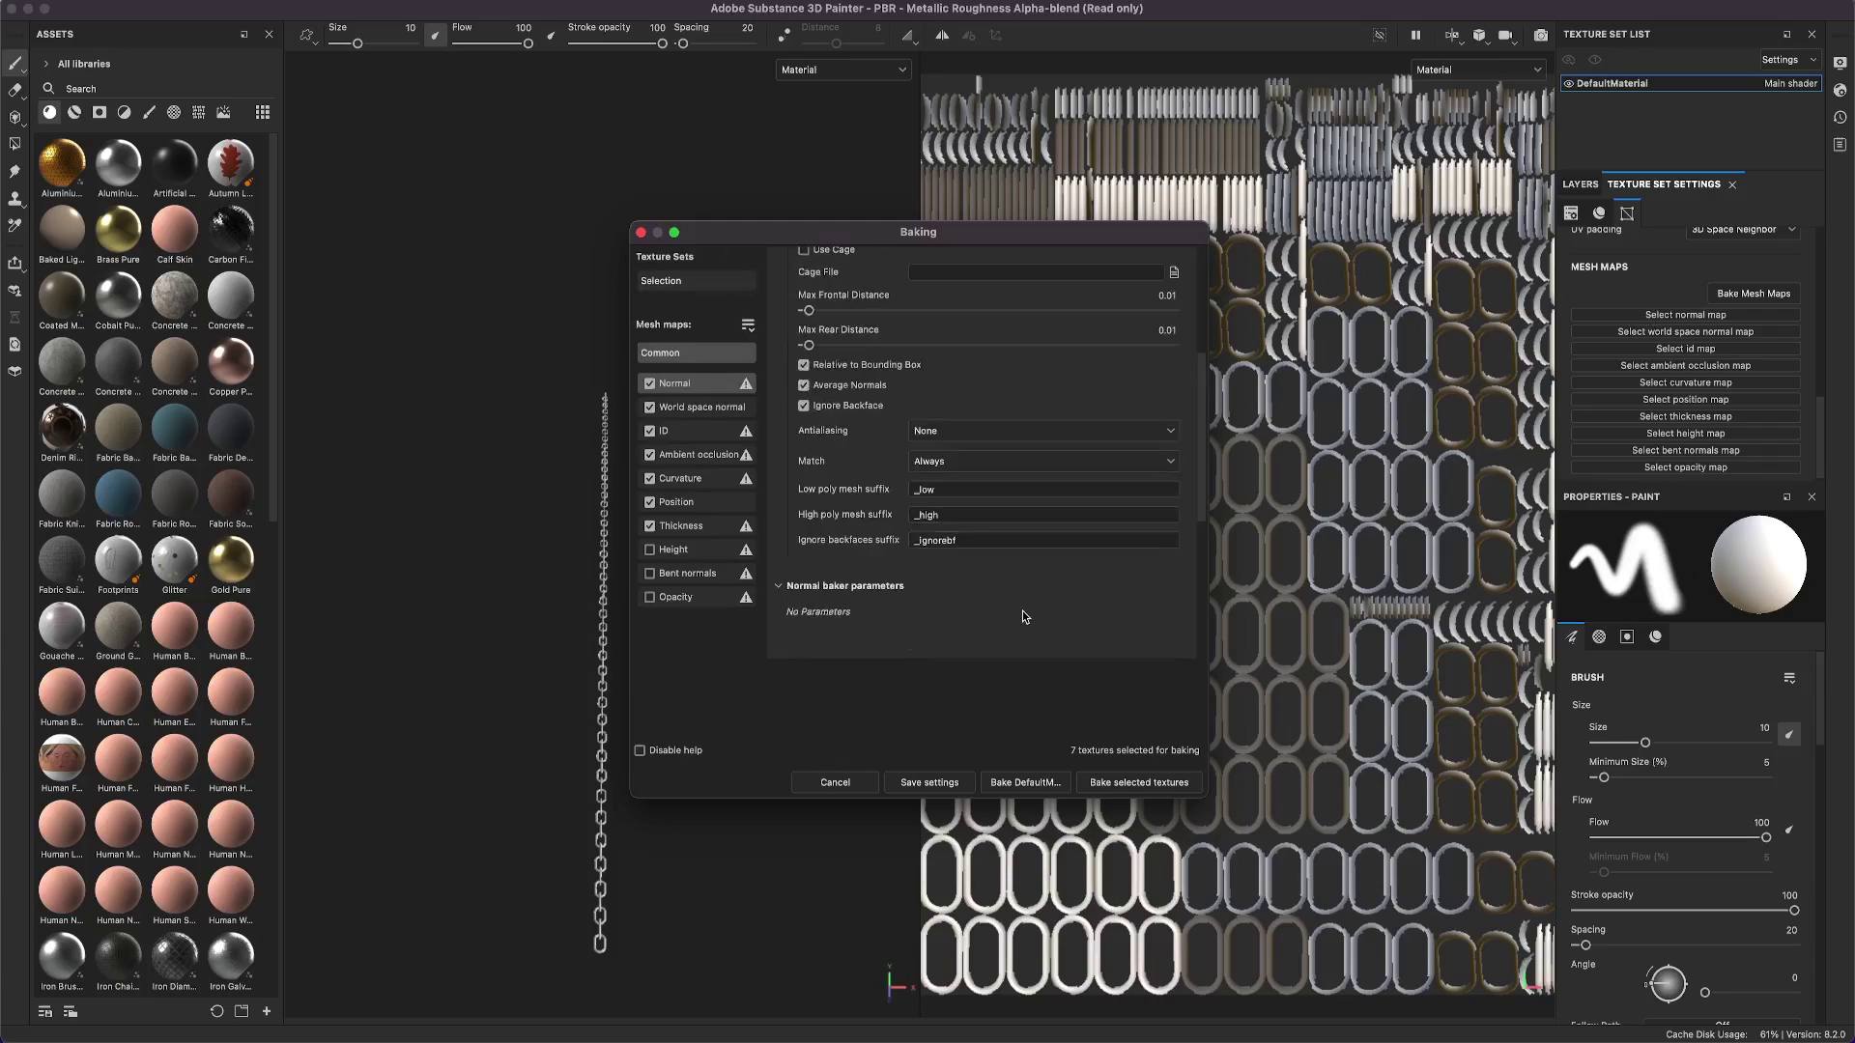
pyautogui.scroll(3, 1022, 610)
pyautogui.click(1138, 781)
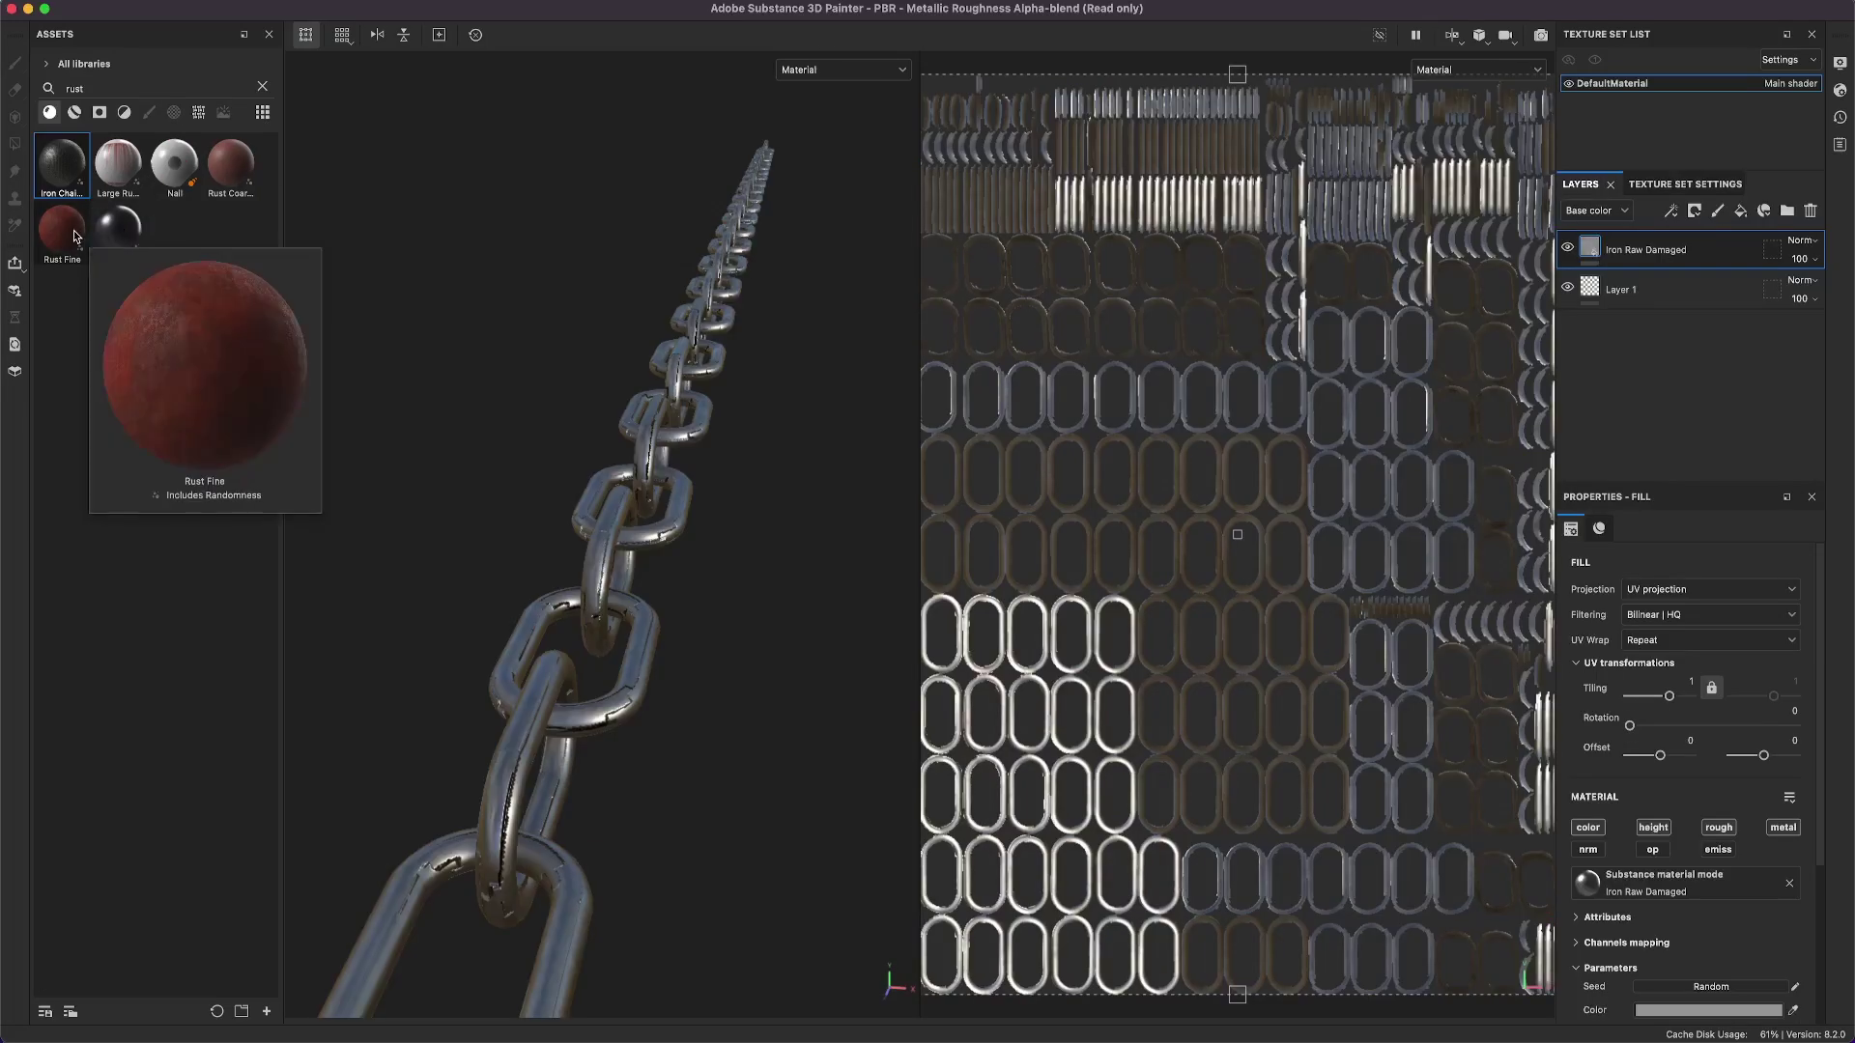
pyautogui.moveTo(118, 232); pyautogui.dragTo(1651, 249)
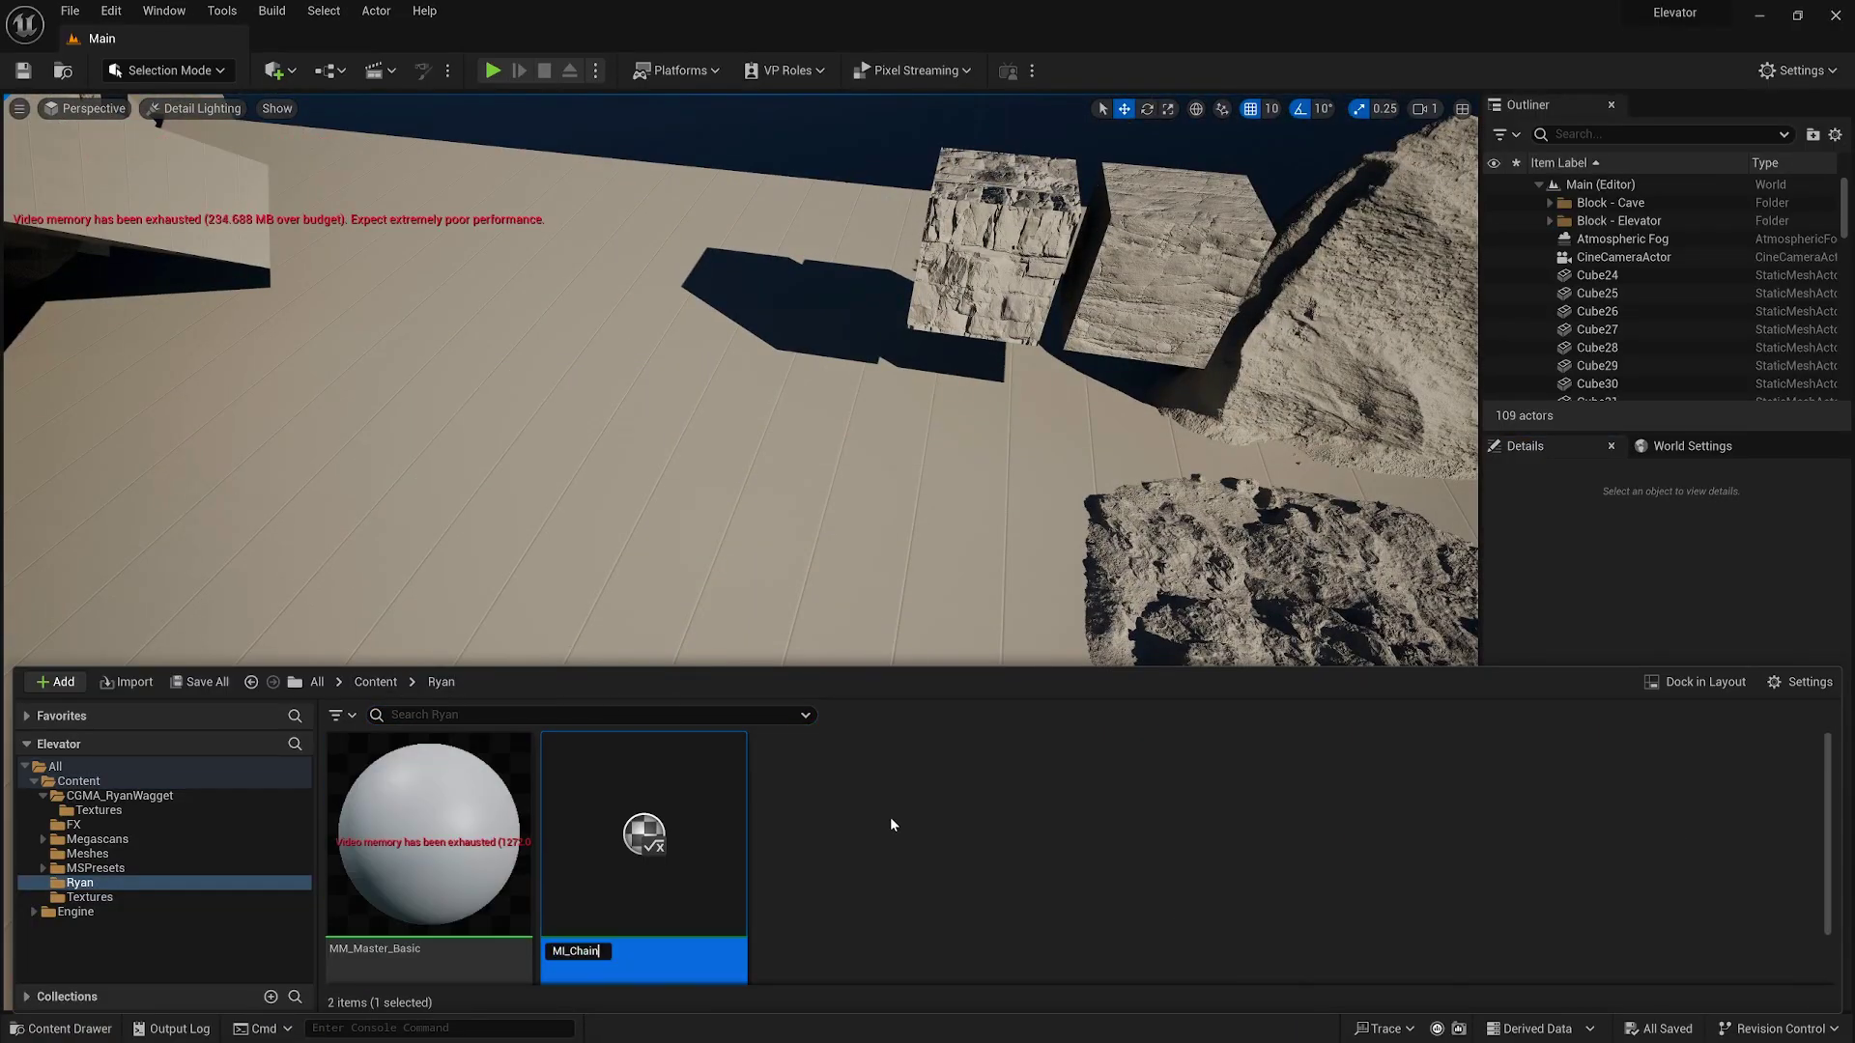
# Step: Plug the baked T_Chain_ALB, T_Chain_NRM and T_Chain_RMA textures into MI_Chain
pyautogui.doubleClick(481, 903)
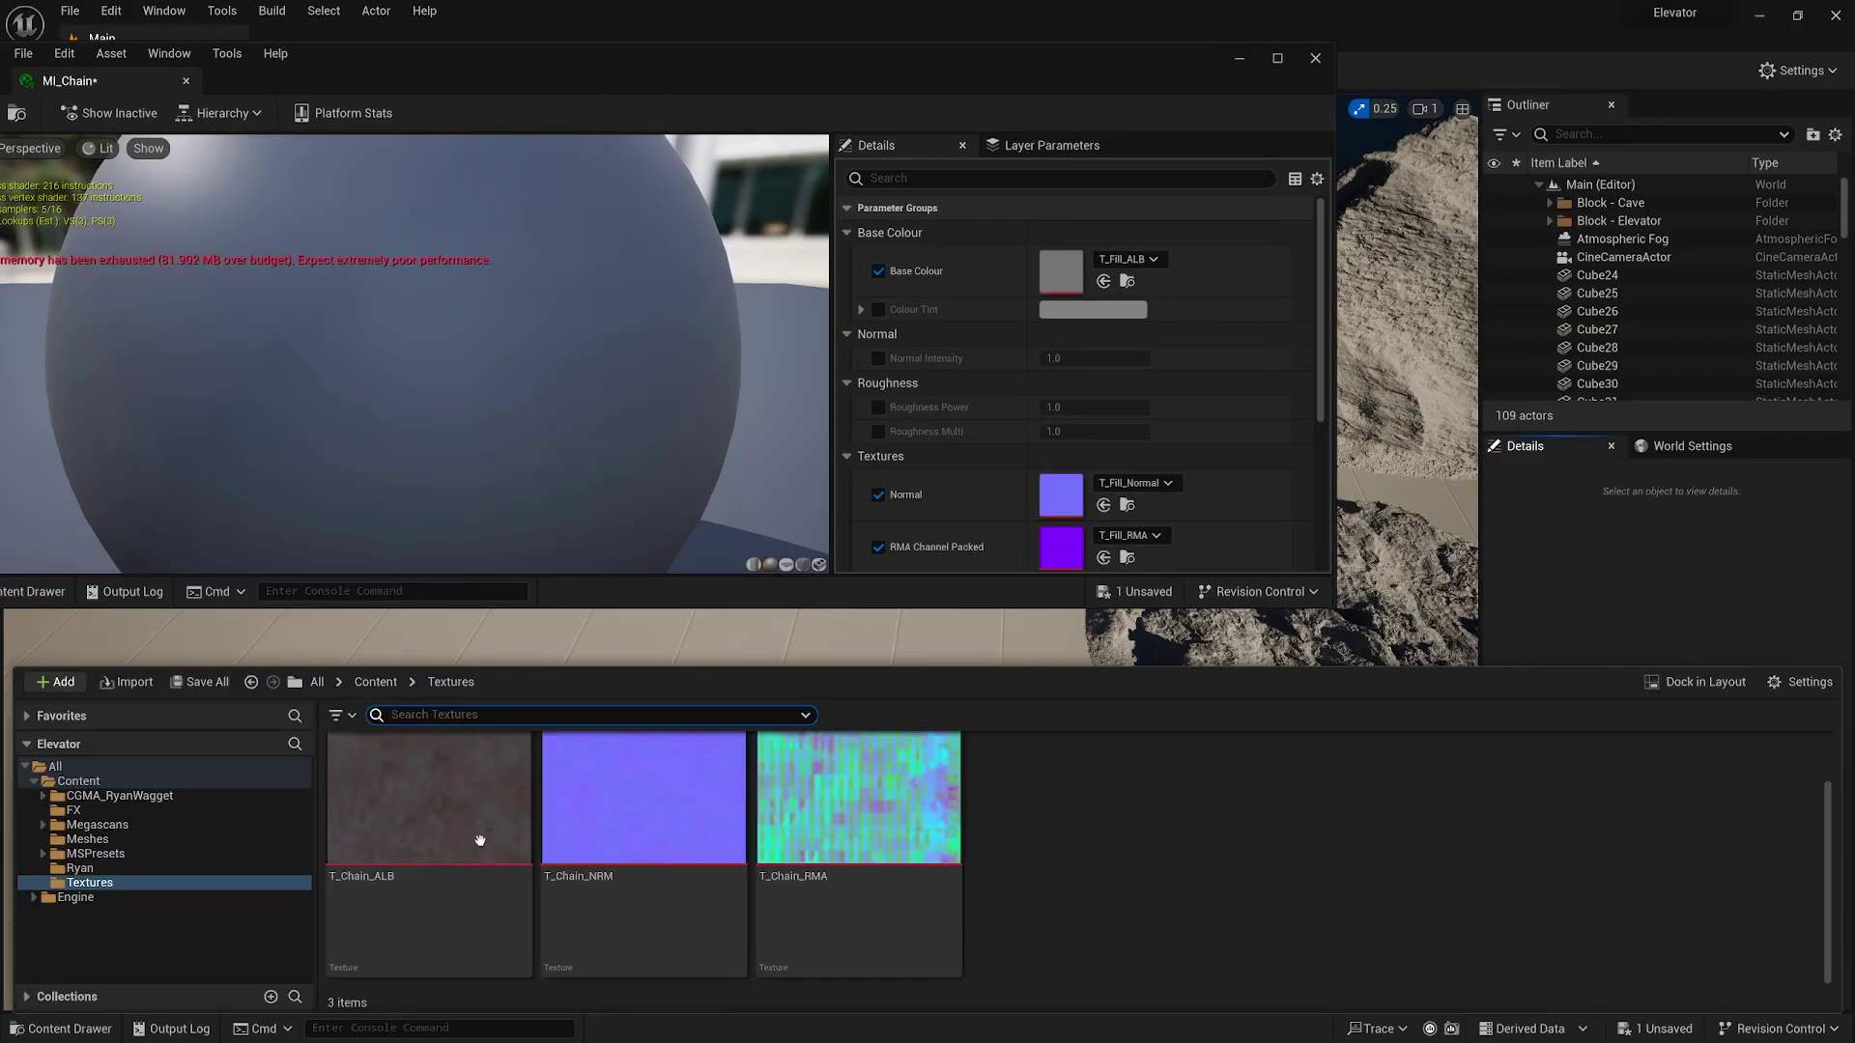
pyautogui.moveTo(643, 802); pyautogui.dragTo(1062, 547)
pyautogui.doubleClick(435, 828)
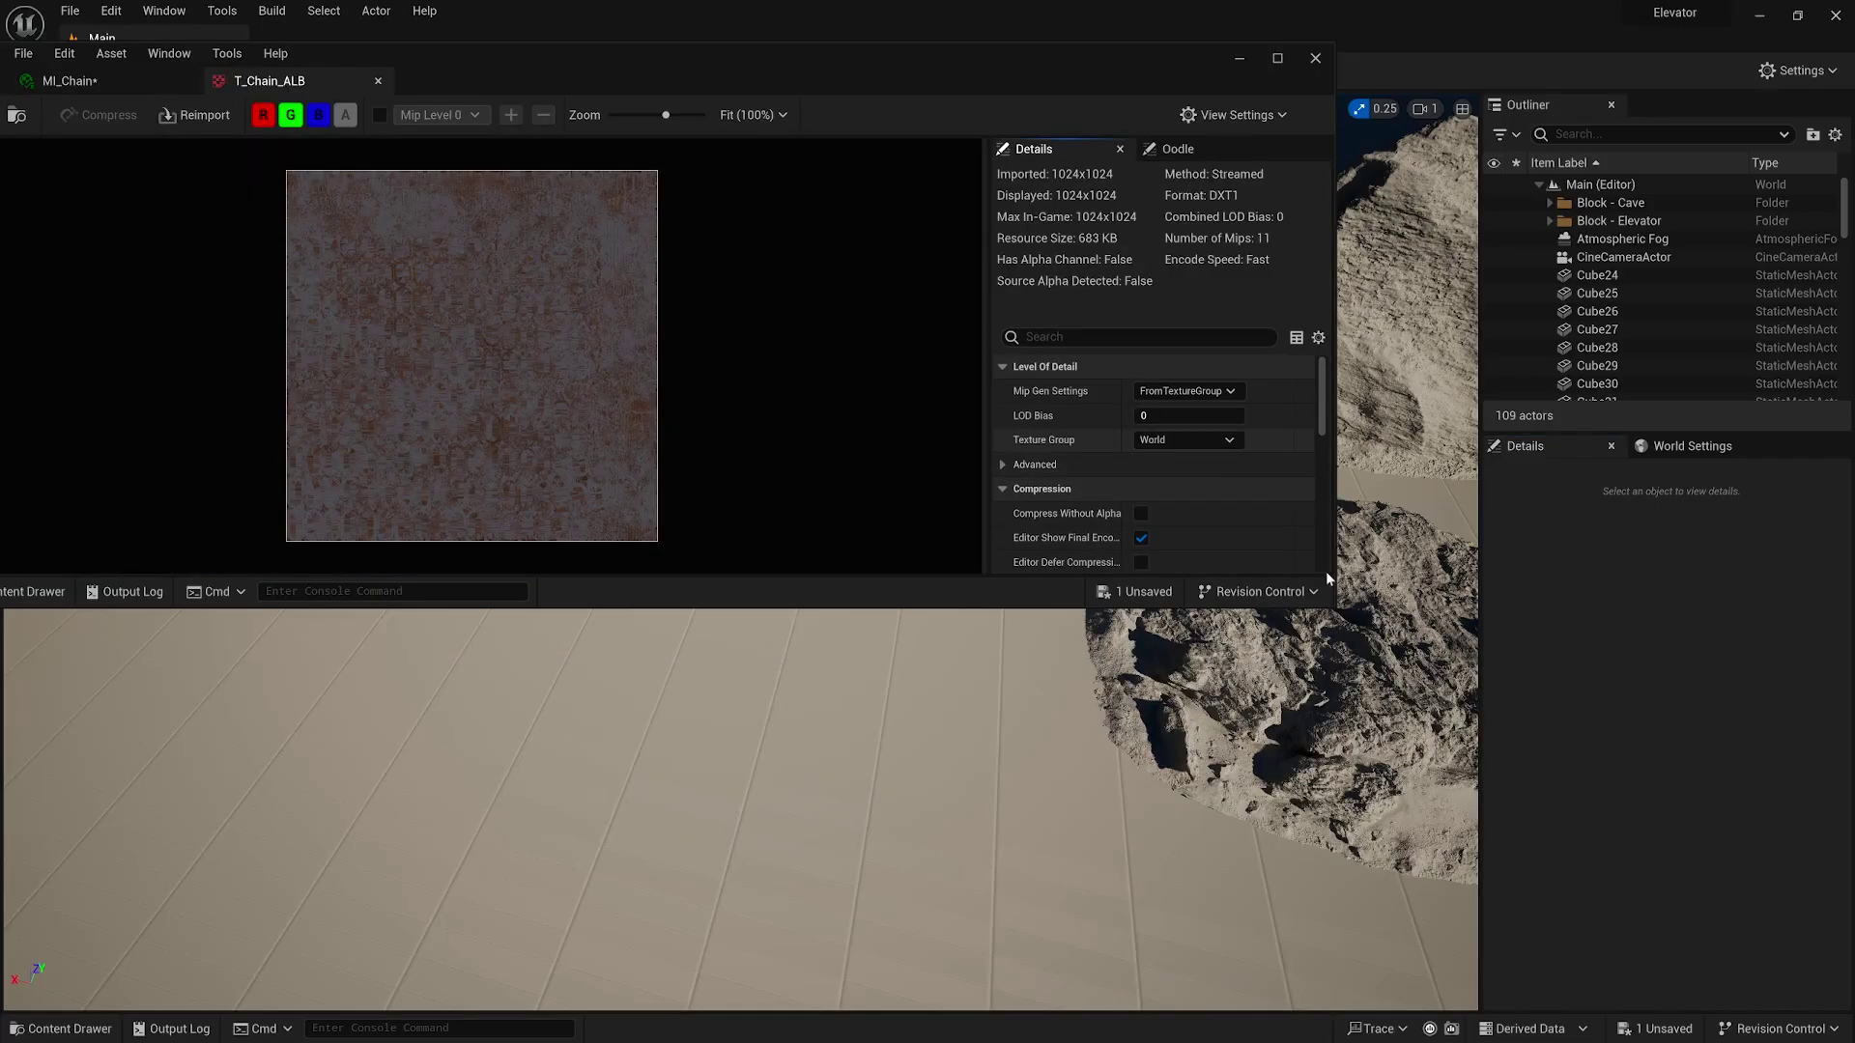
# Step: Set the chain static mesh's Element 0 material to MI_Chain
pyautogui.click(1348, 59)
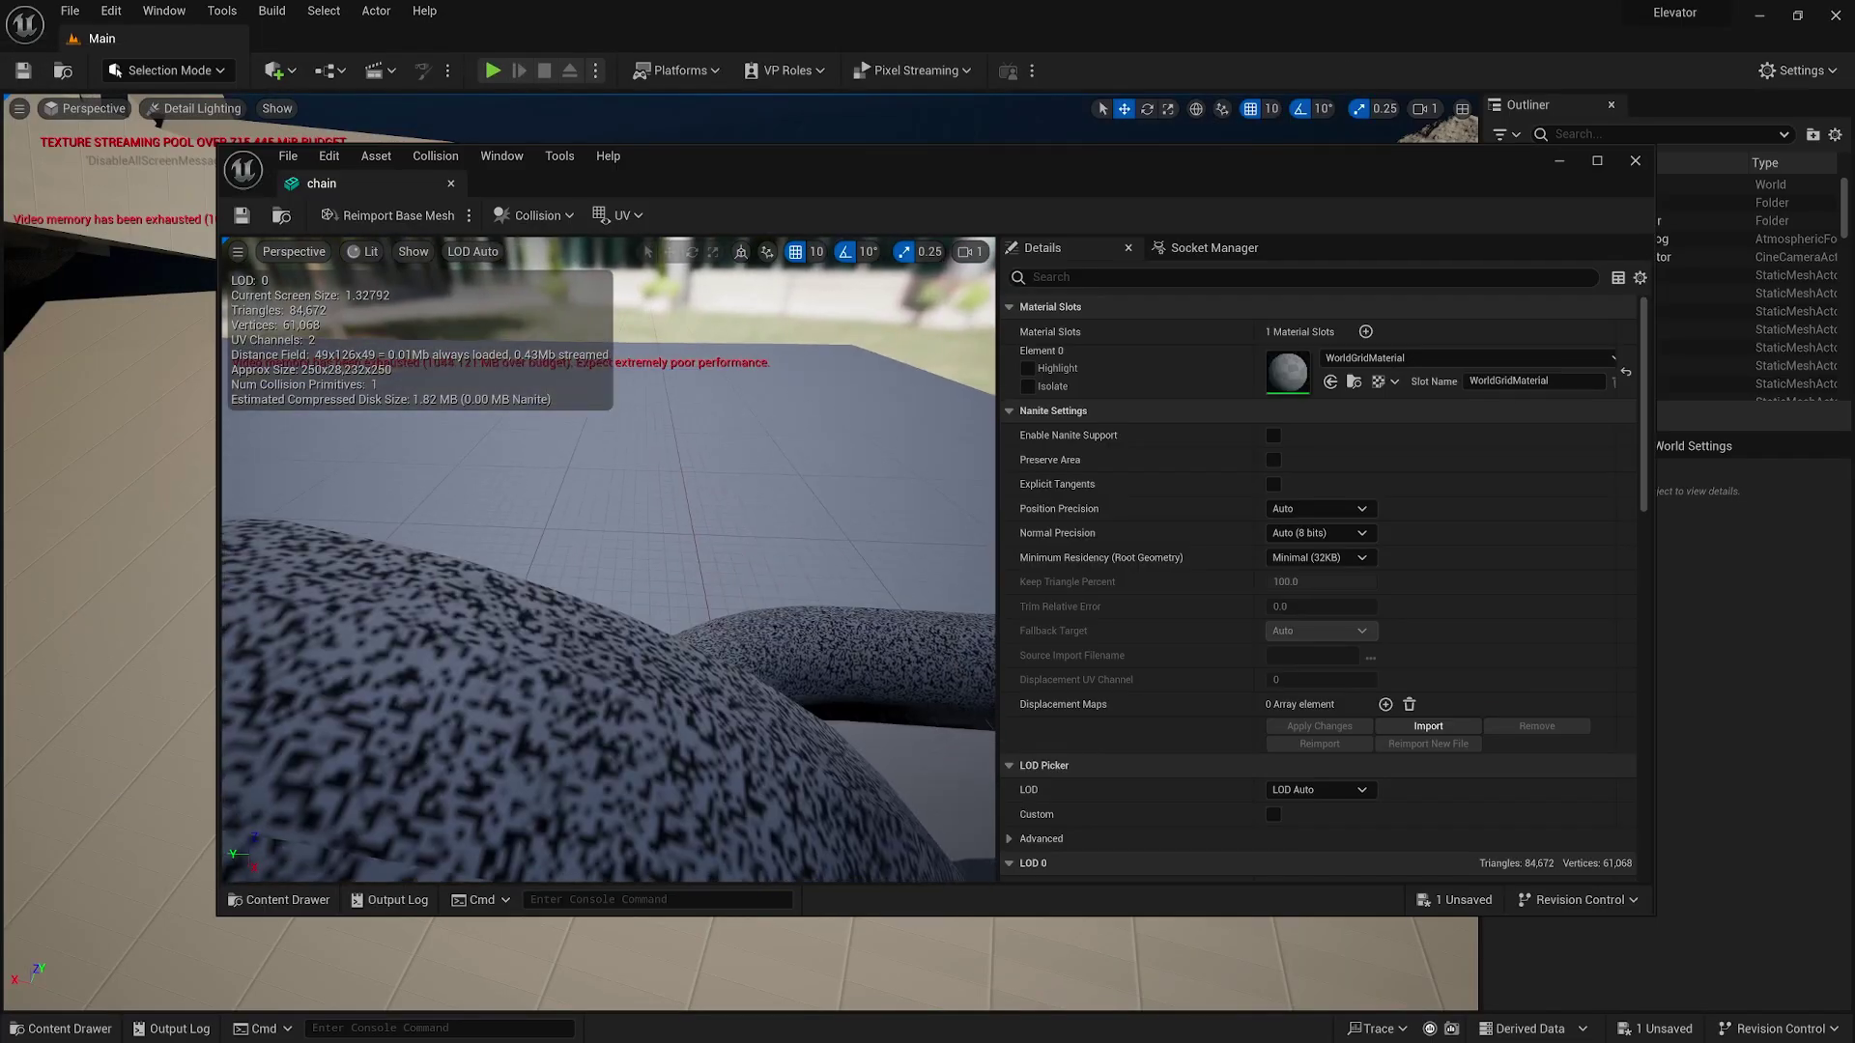
pyautogui.click(1468, 358)
pyautogui.write('MI_Chain')
pyautogui.click(1429, 570)
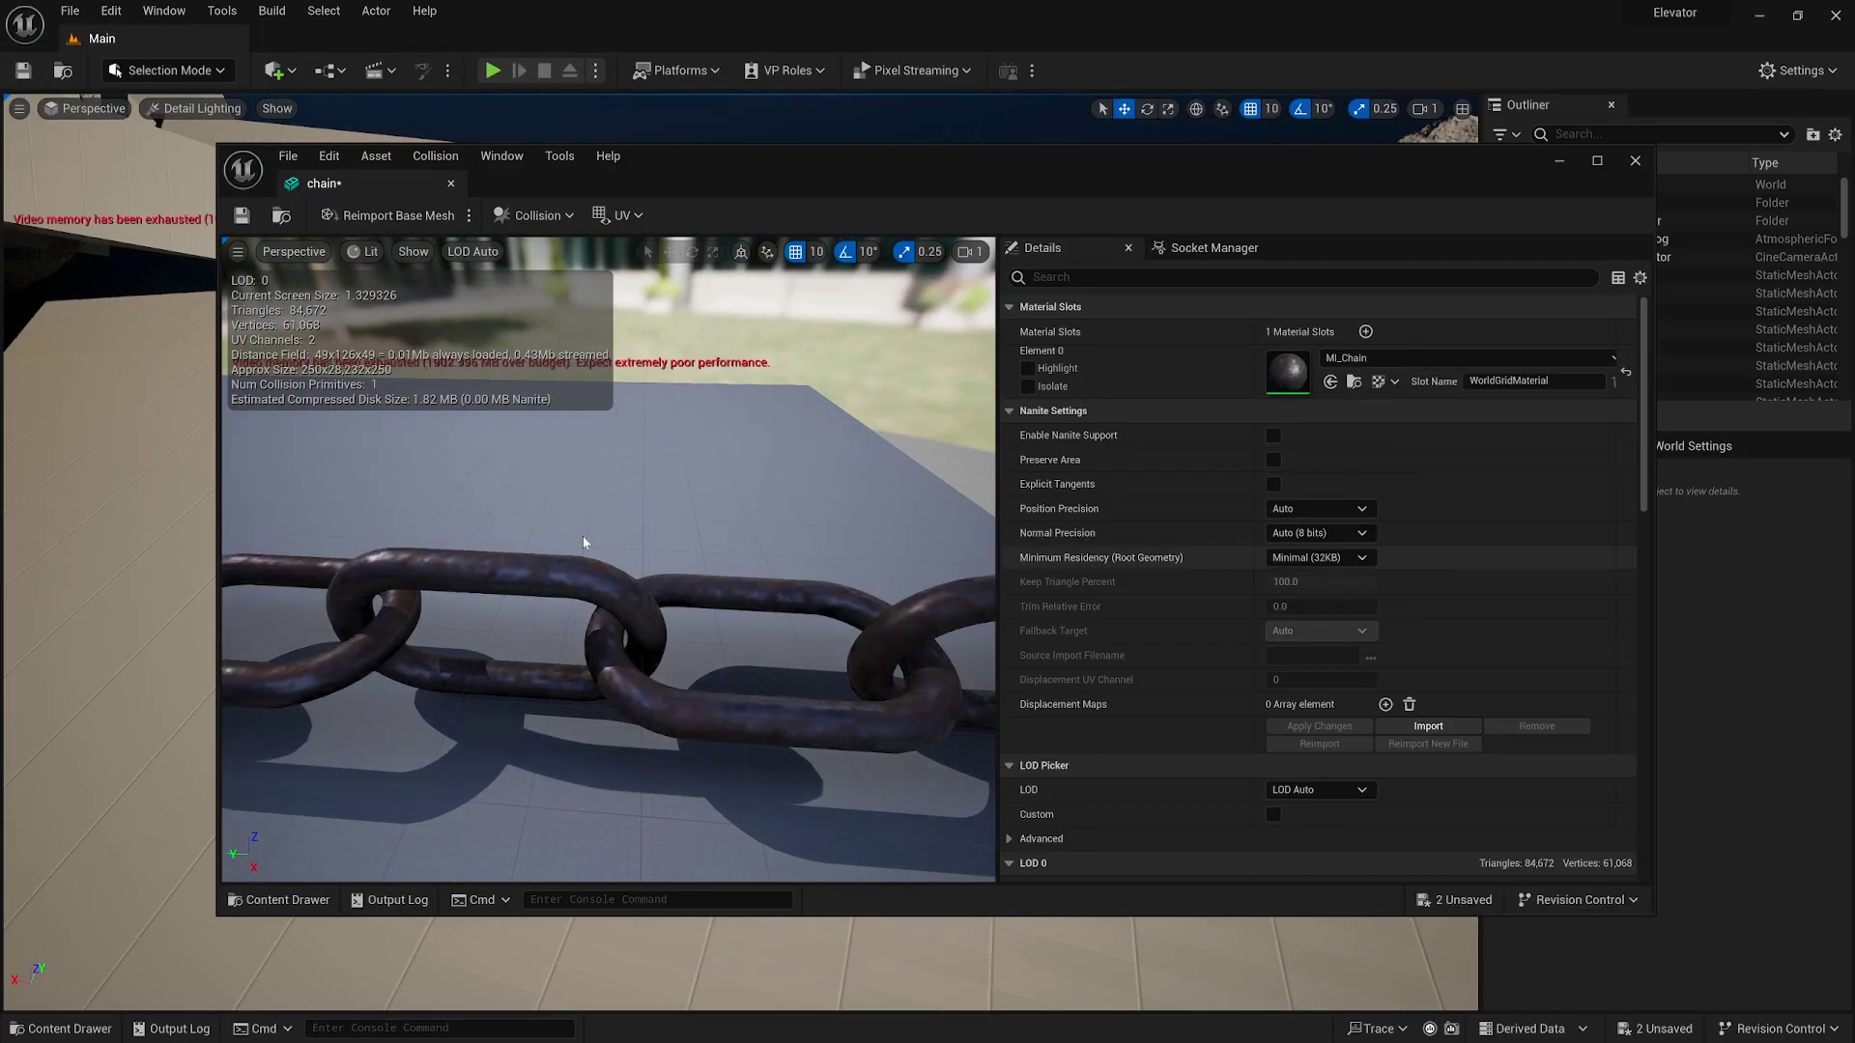
pyautogui.moveTo(816, 538); pyautogui.dragTo(734, 579)
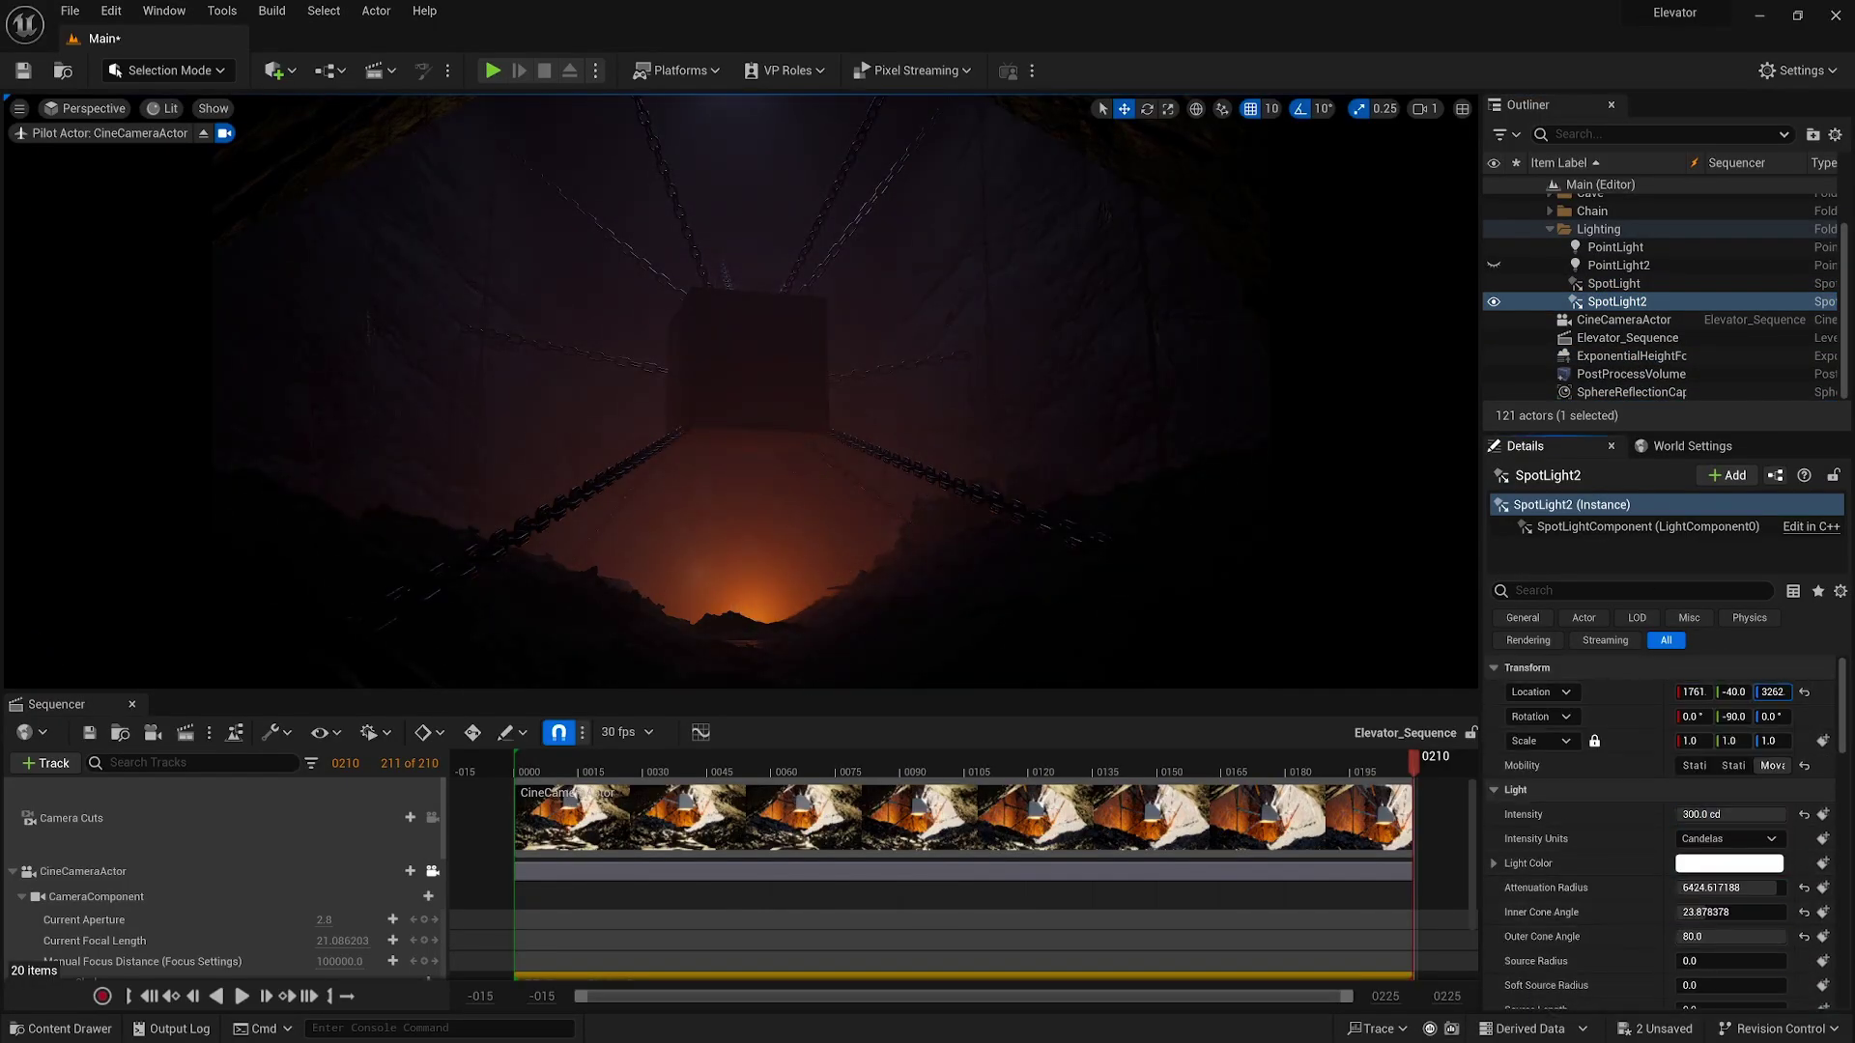
# Step: Give the selected light a cyan colour
pyautogui.scroll(-3, 1661, 830)
pyautogui.click(1729, 663)
pyautogui.click(1384, 725)
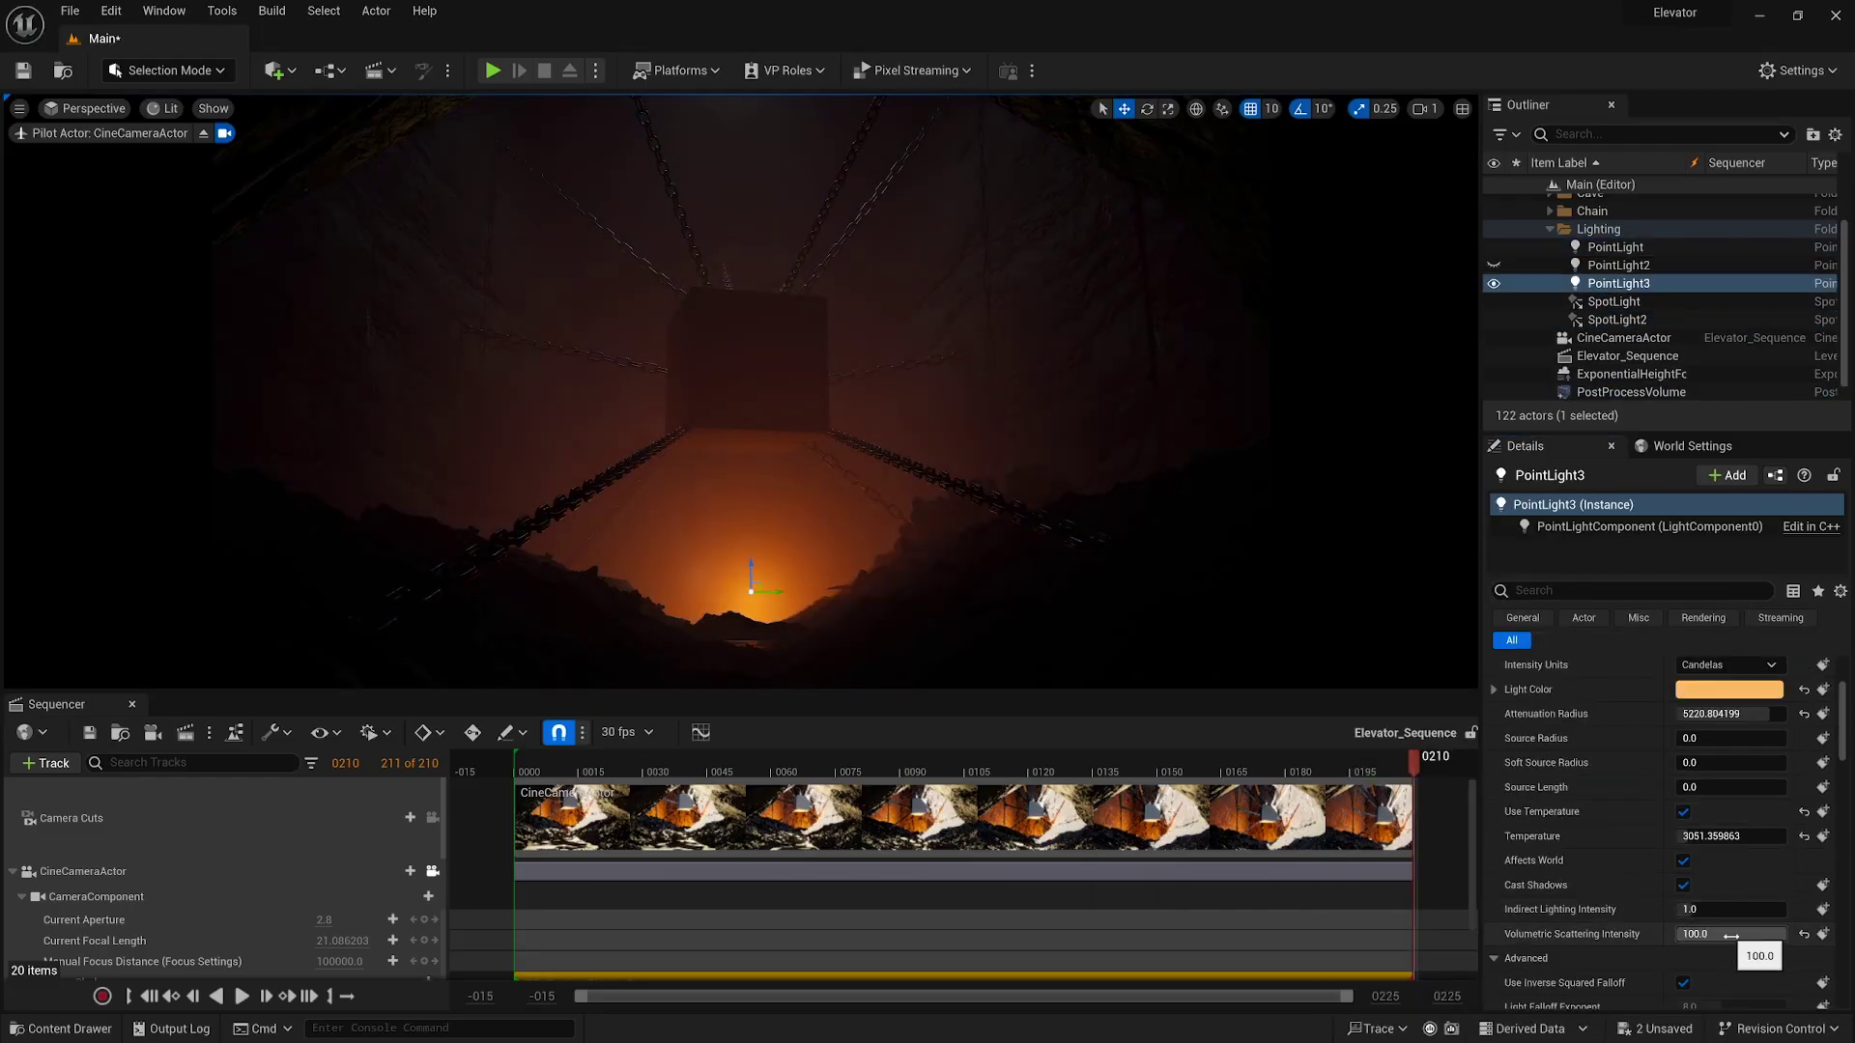
pyautogui.moveTo(1413, 770); pyautogui.dragTo(505, 797)
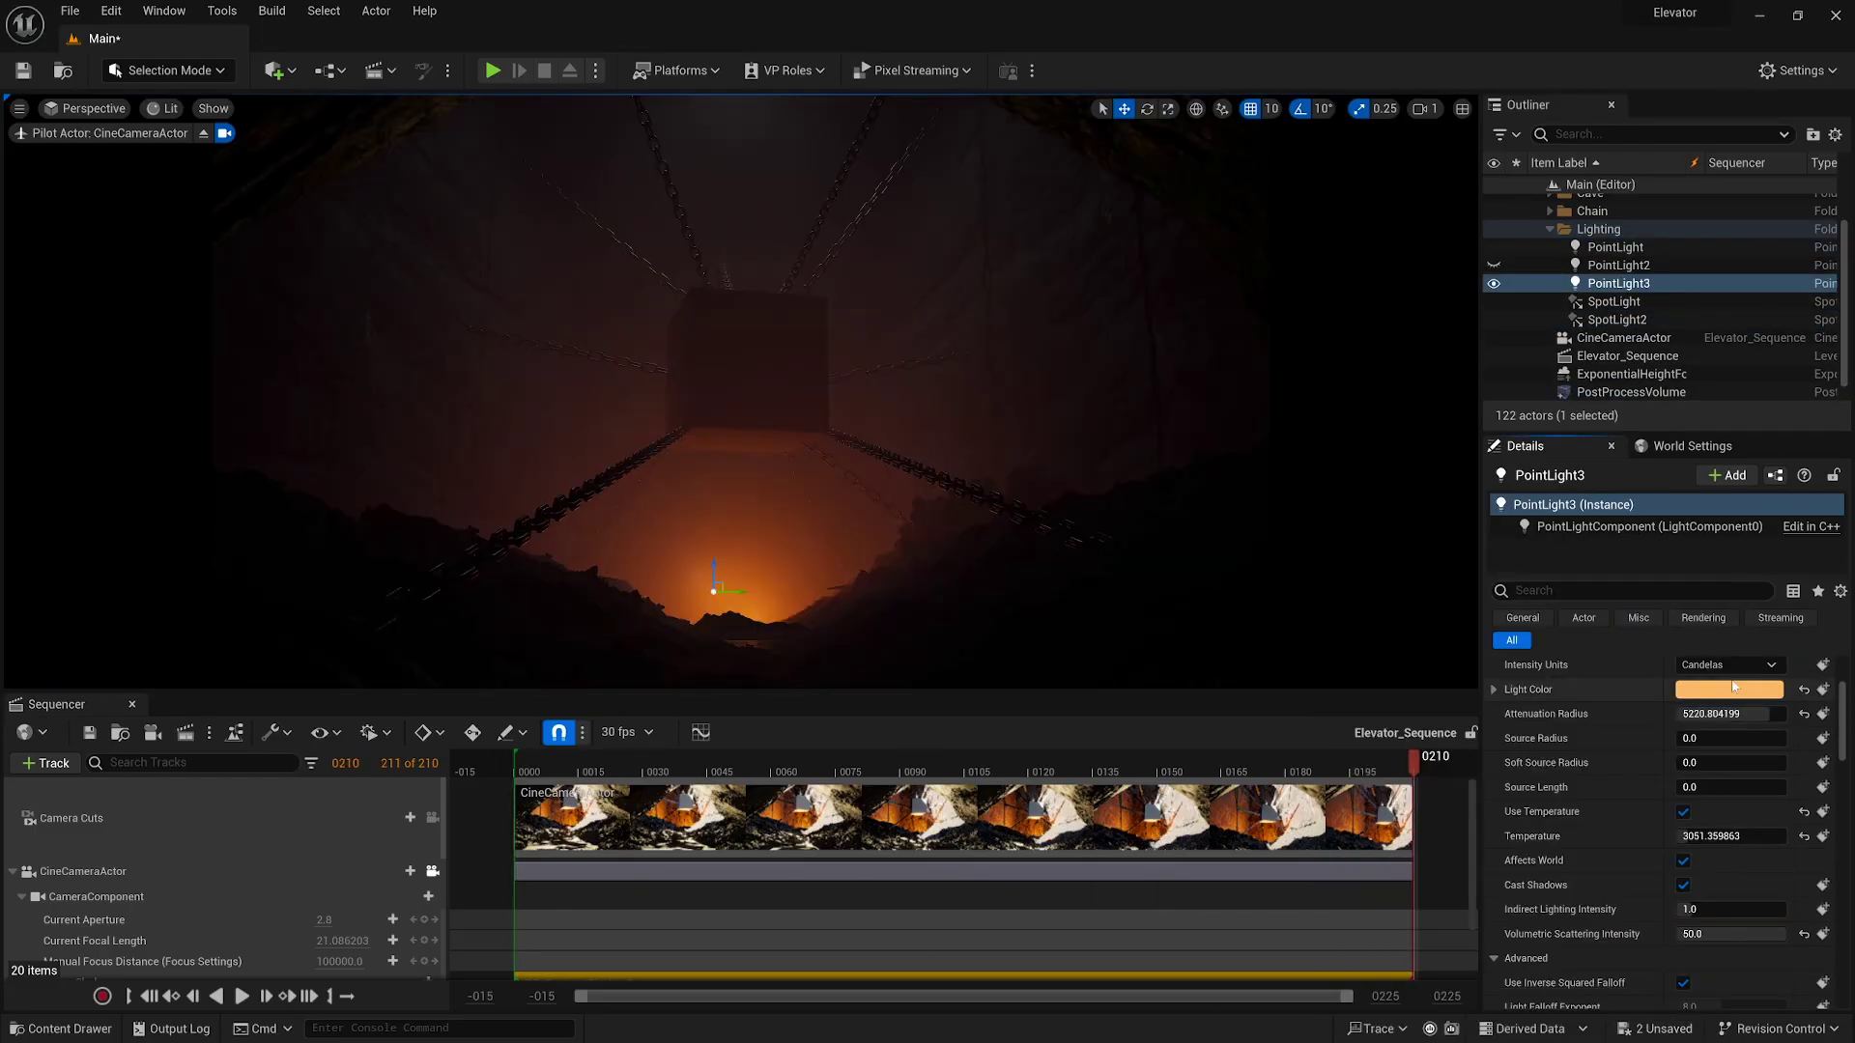
# Step: Reposition the spotlights, moving, re-aiming and dimming SpotLight7
pyautogui.click(1613, 302)
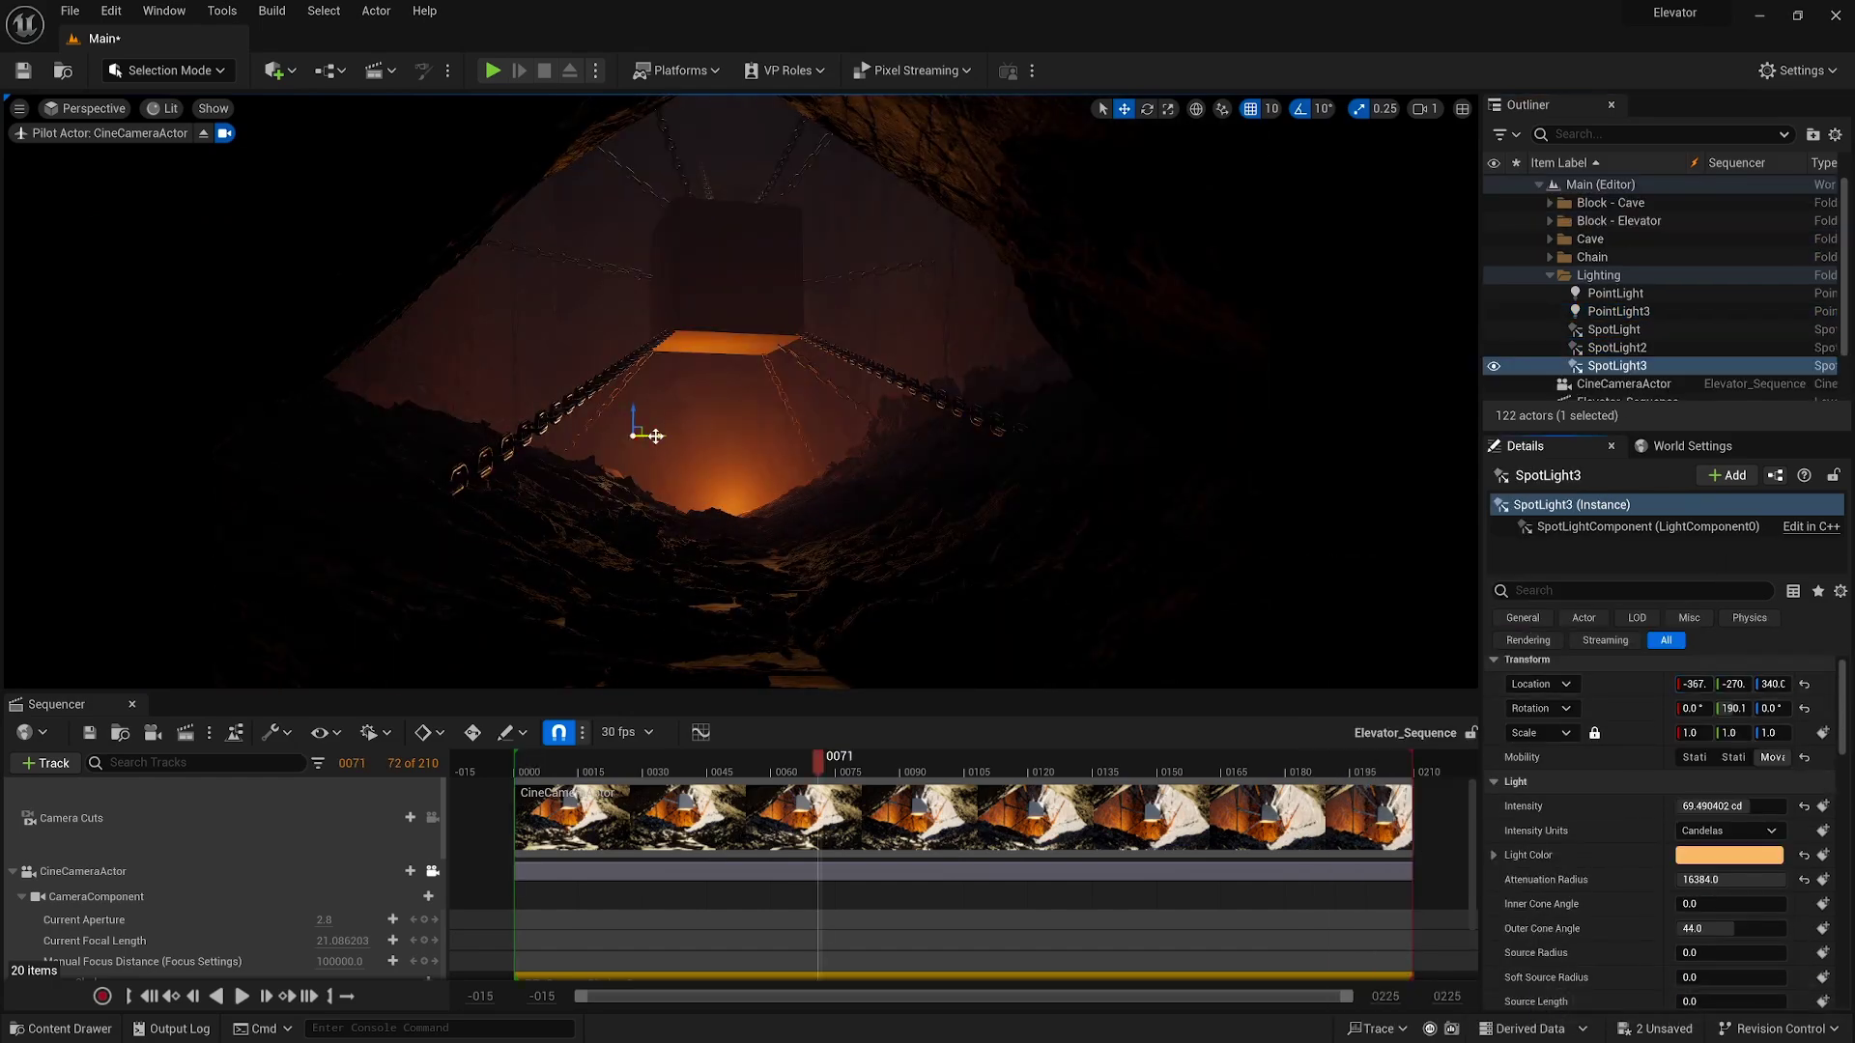
pyautogui.keyDown('ctrl'); pyautogui.click(985, 392); pyautogui.keyUp('ctrl')
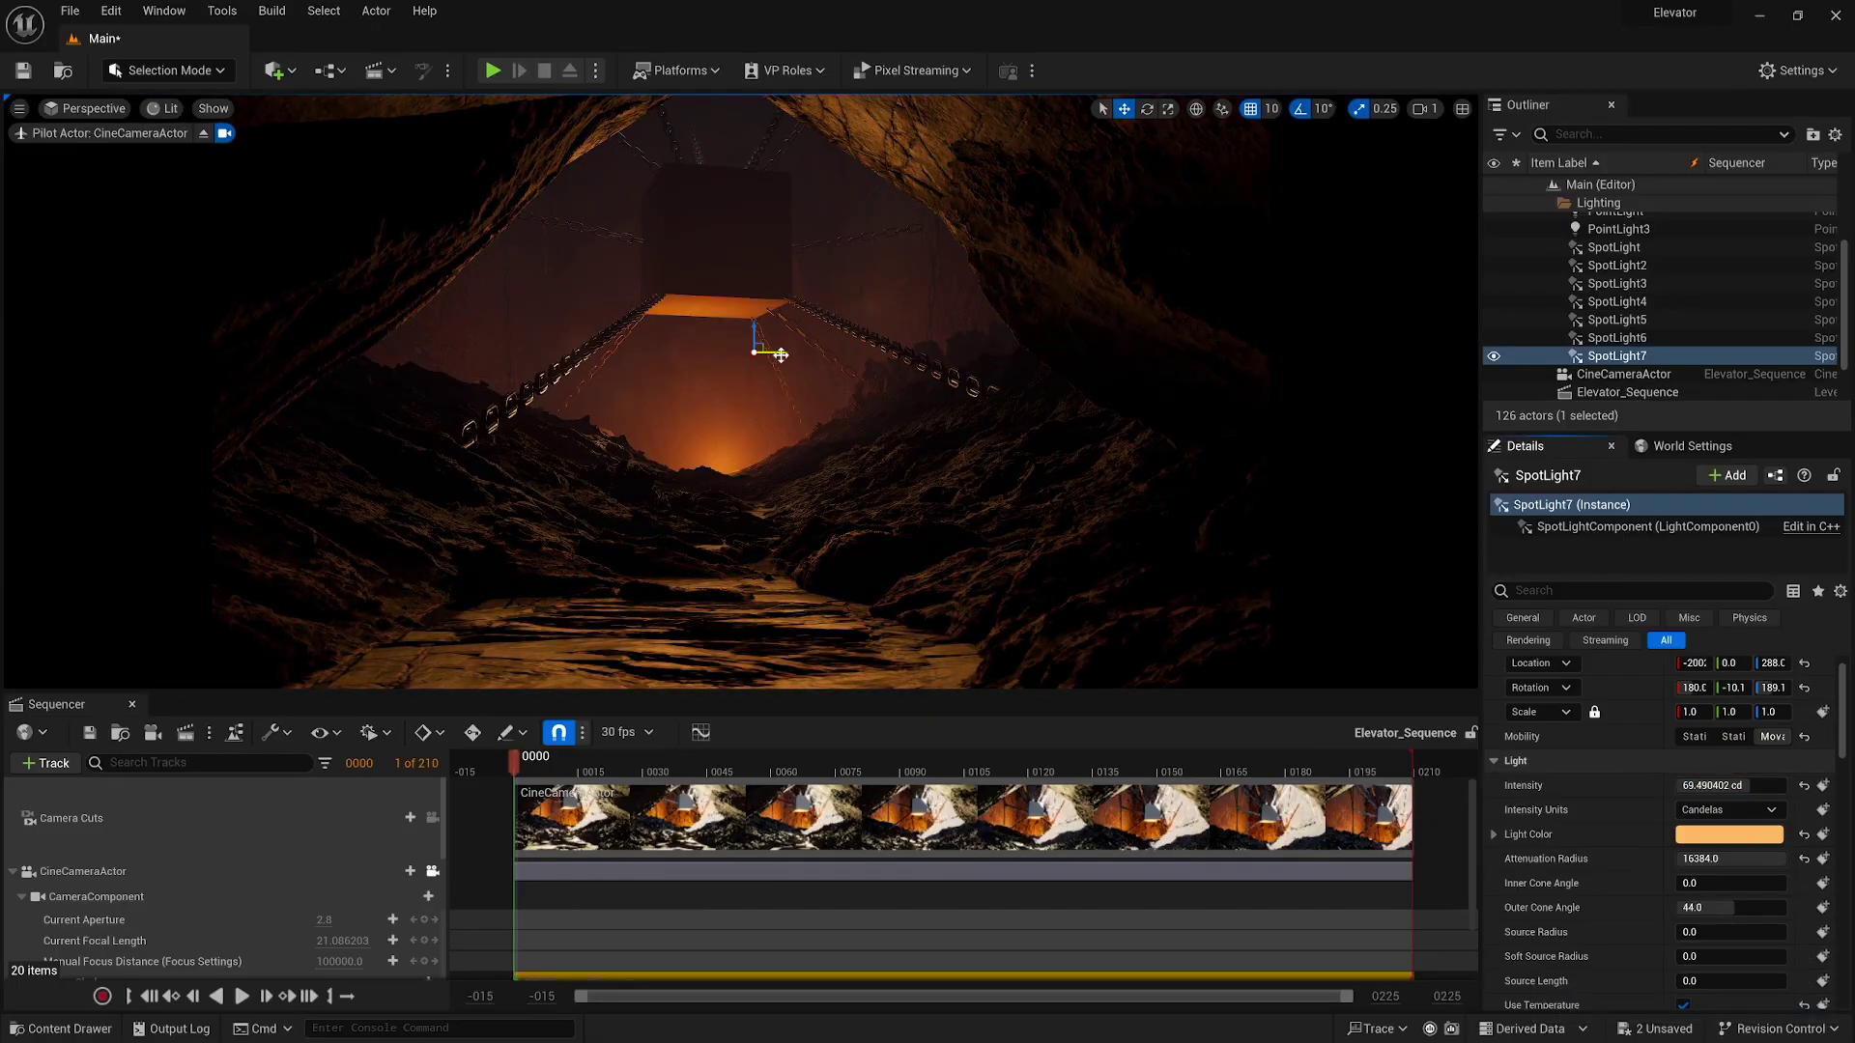
pyautogui.moveTo(781, 354); pyautogui.dragTo(855, 223)
pyautogui.moveTo(1772, 687); pyautogui.dragTo(1486, 699)
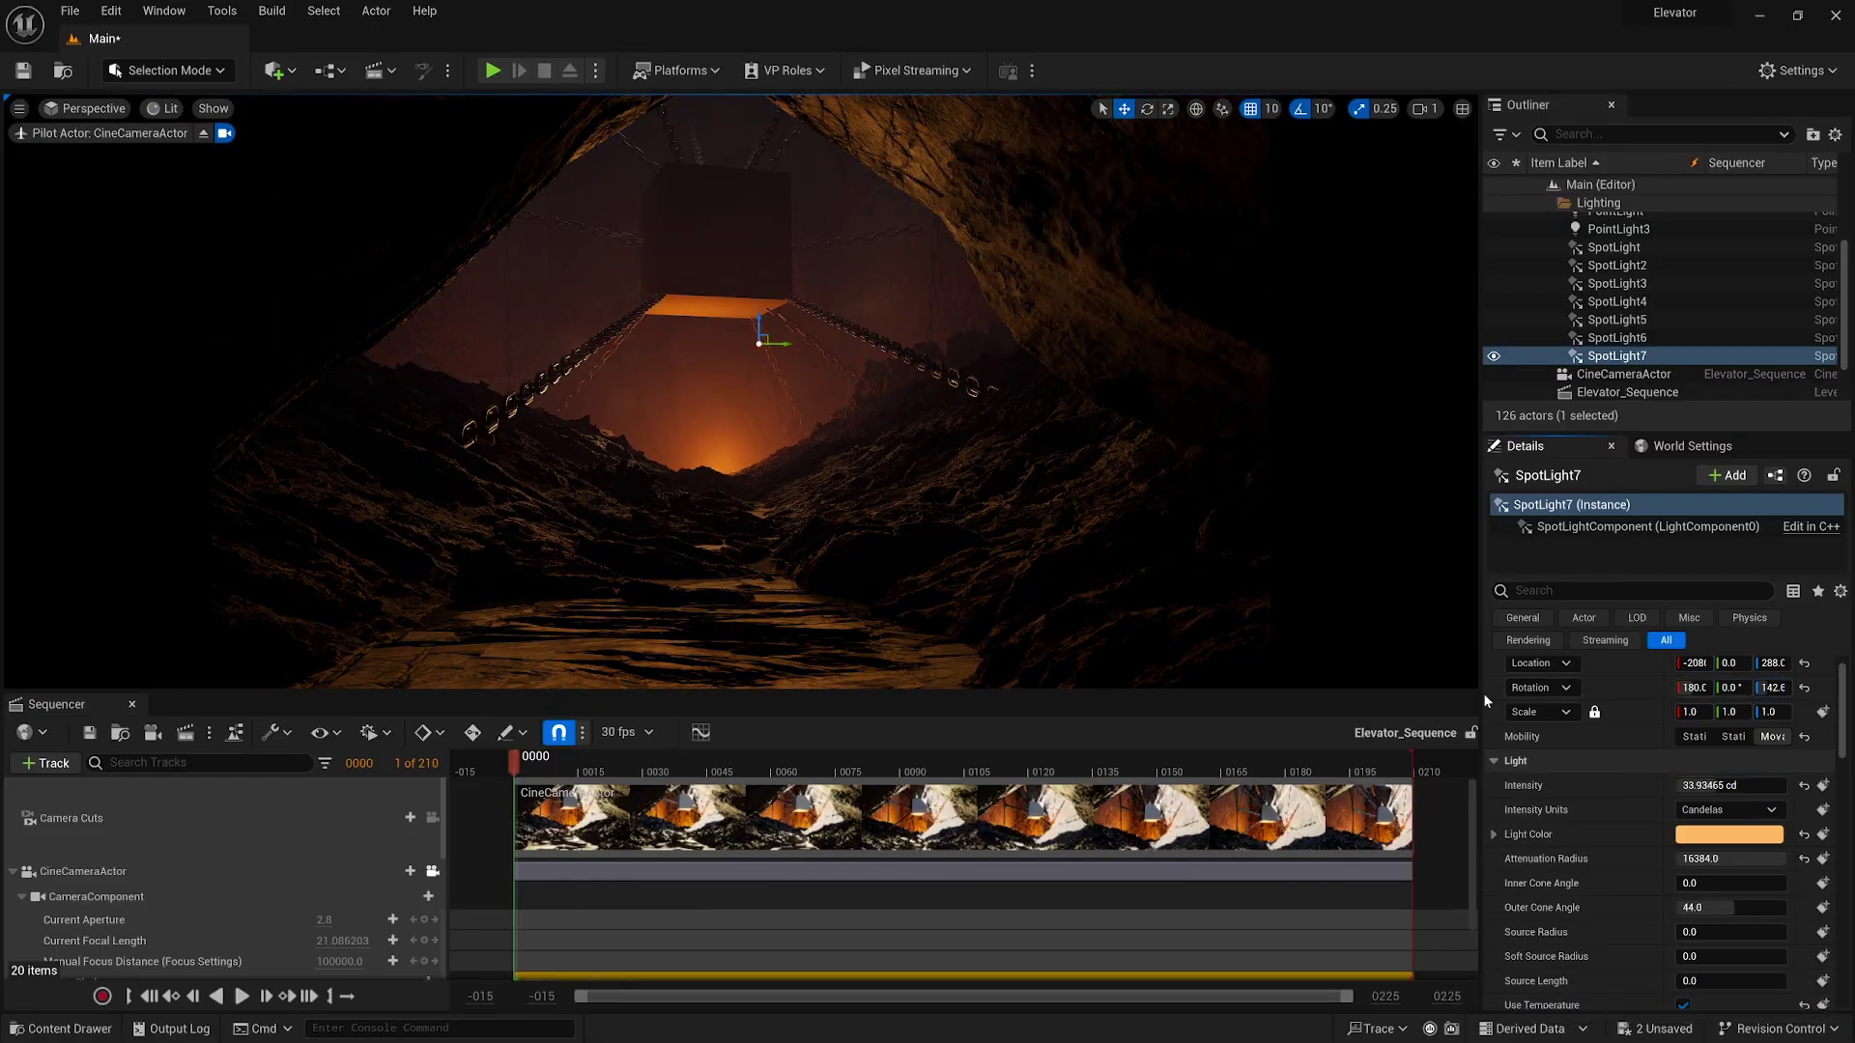
pyautogui.click(1616, 356)
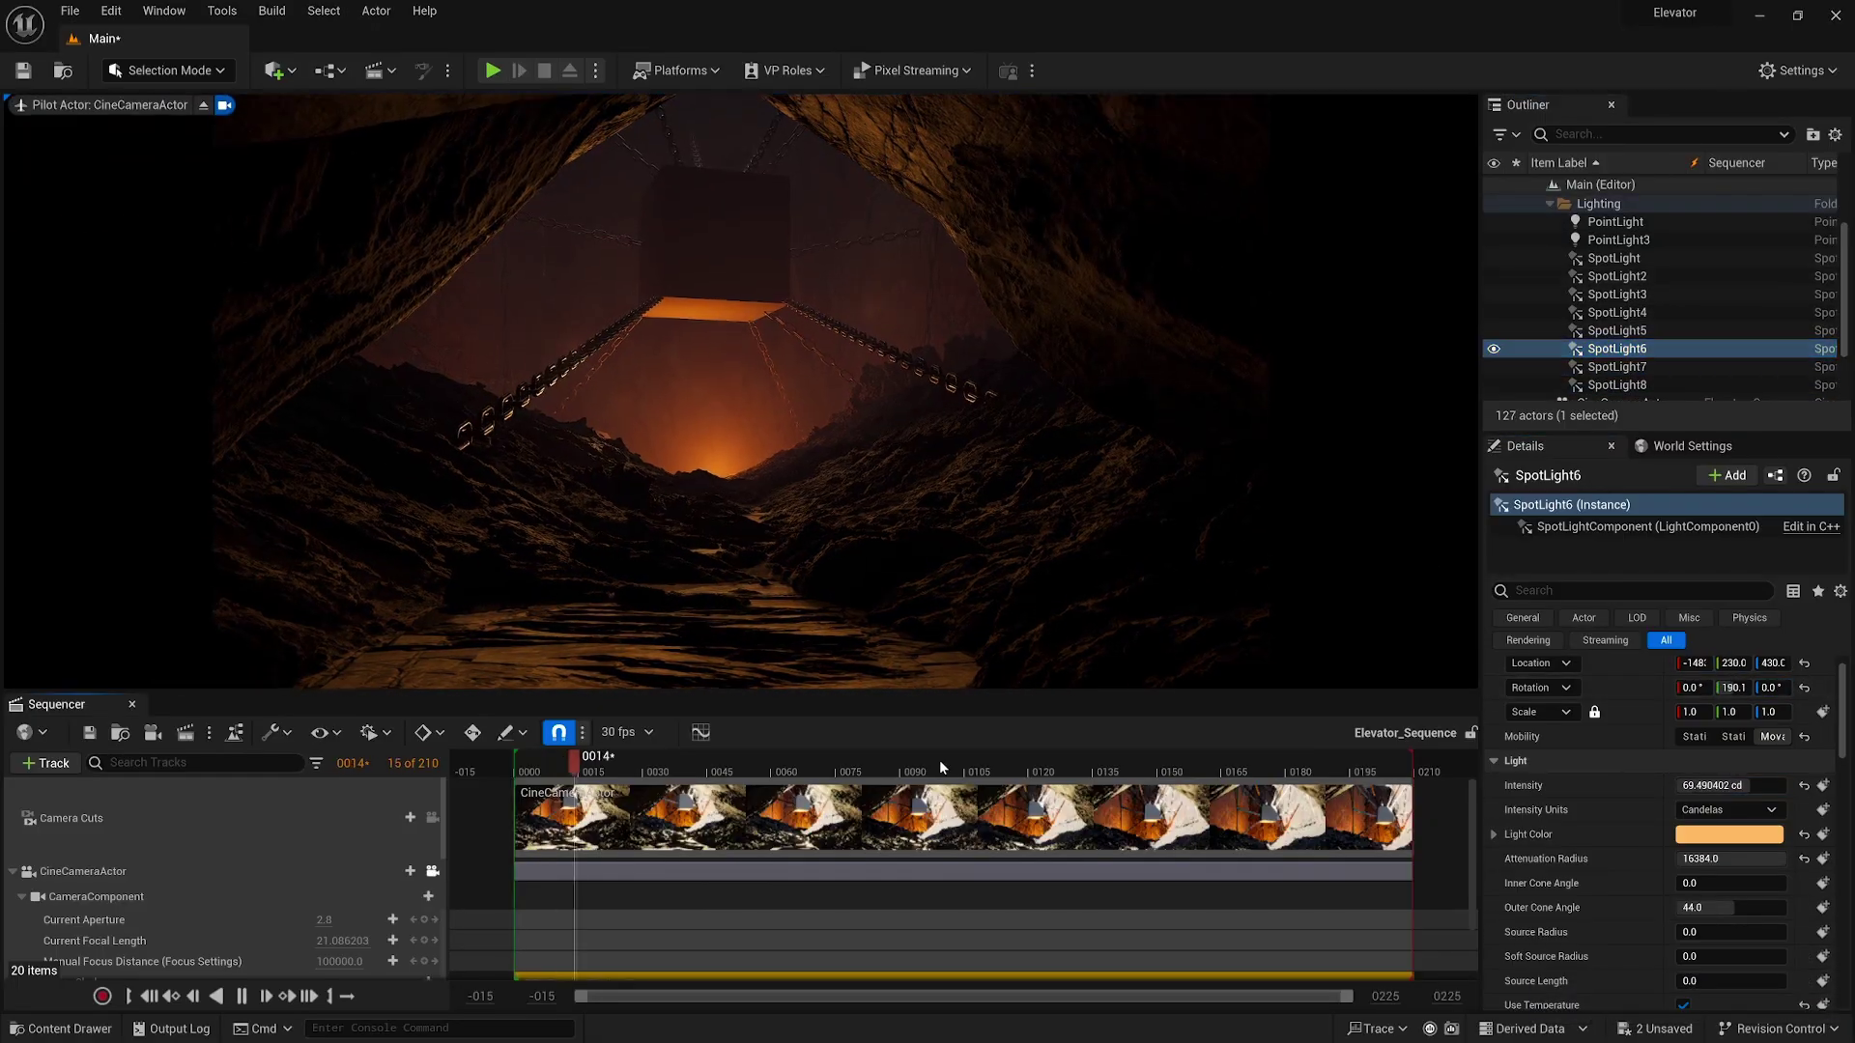
# Step: Set PointLight3's Indirect Lighting Intensity to 20
pyautogui.moveTo(939, 760); pyautogui.dragTo(1412, 759)
pyautogui.click(1618, 263)
pyautogui.write('20')
pyautogui.press('Return')
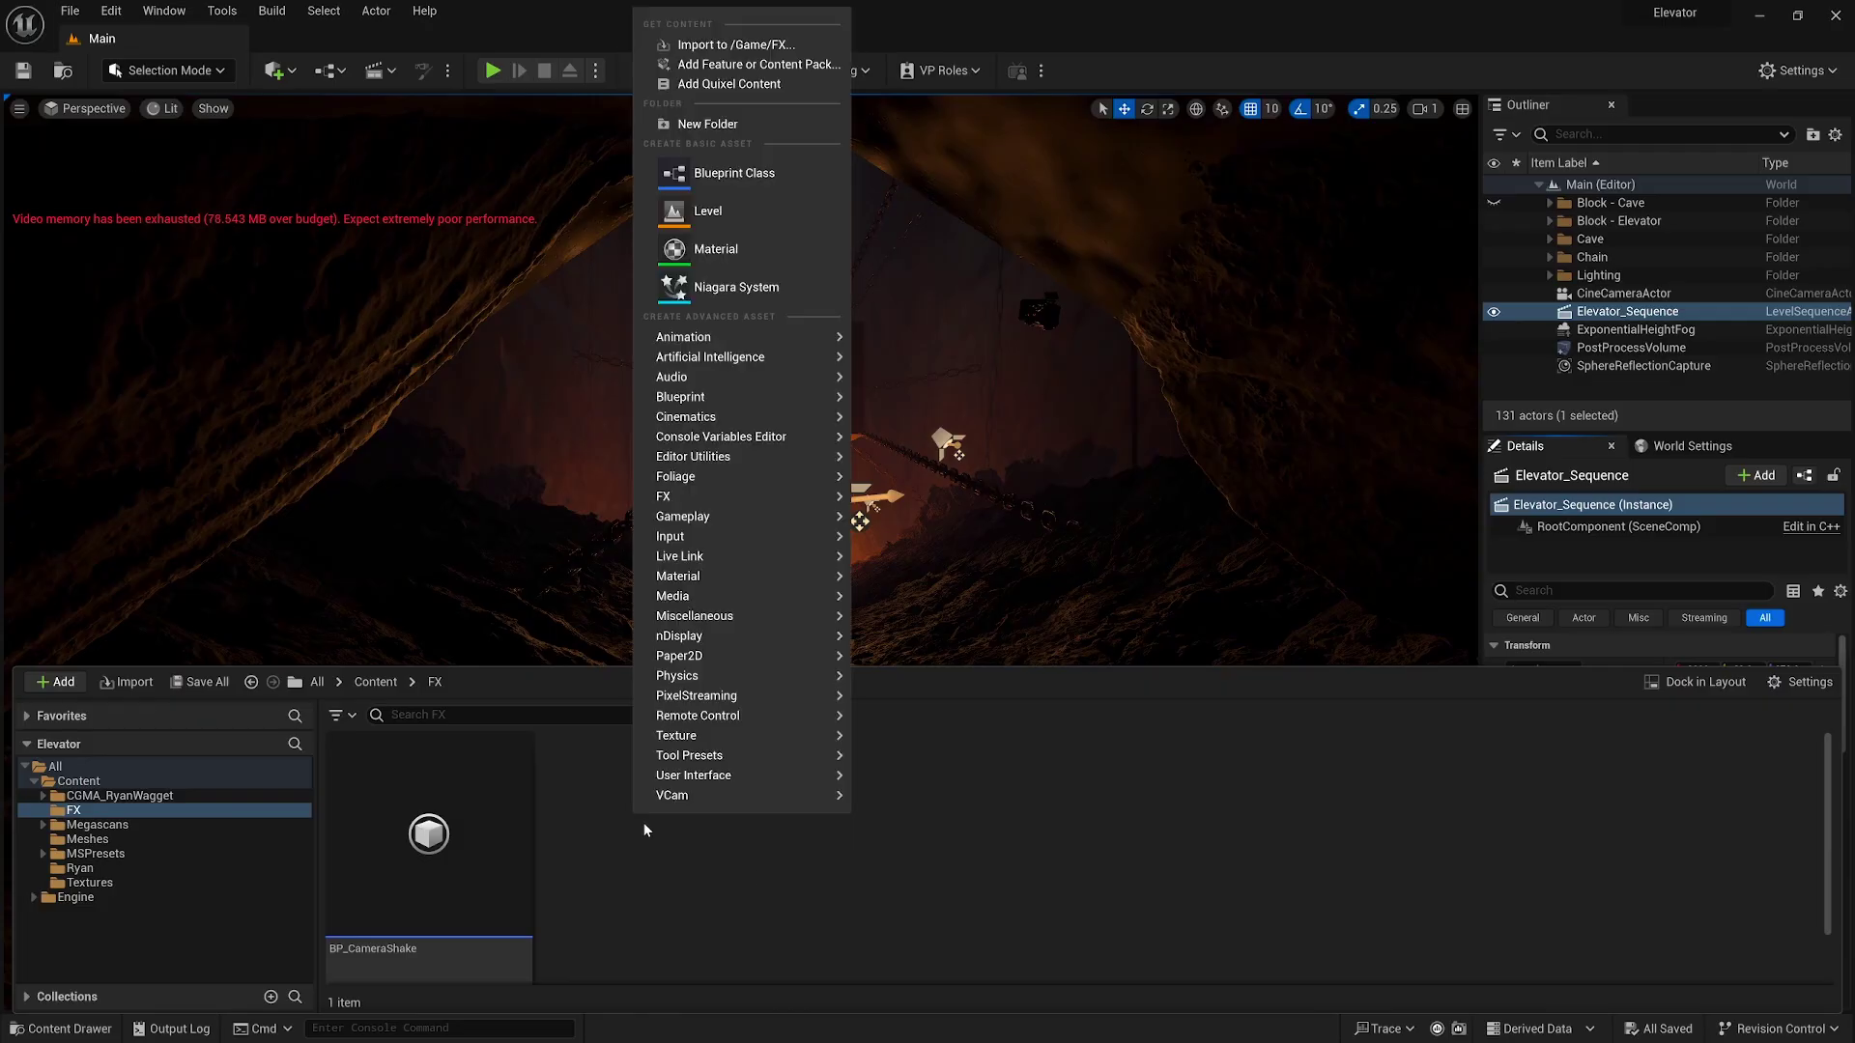
# Step: Create the FX_Embers Niagara system from the Hanging Particulates template
pyautogui.click(726, 287)
pyautogui.click(795, 786)
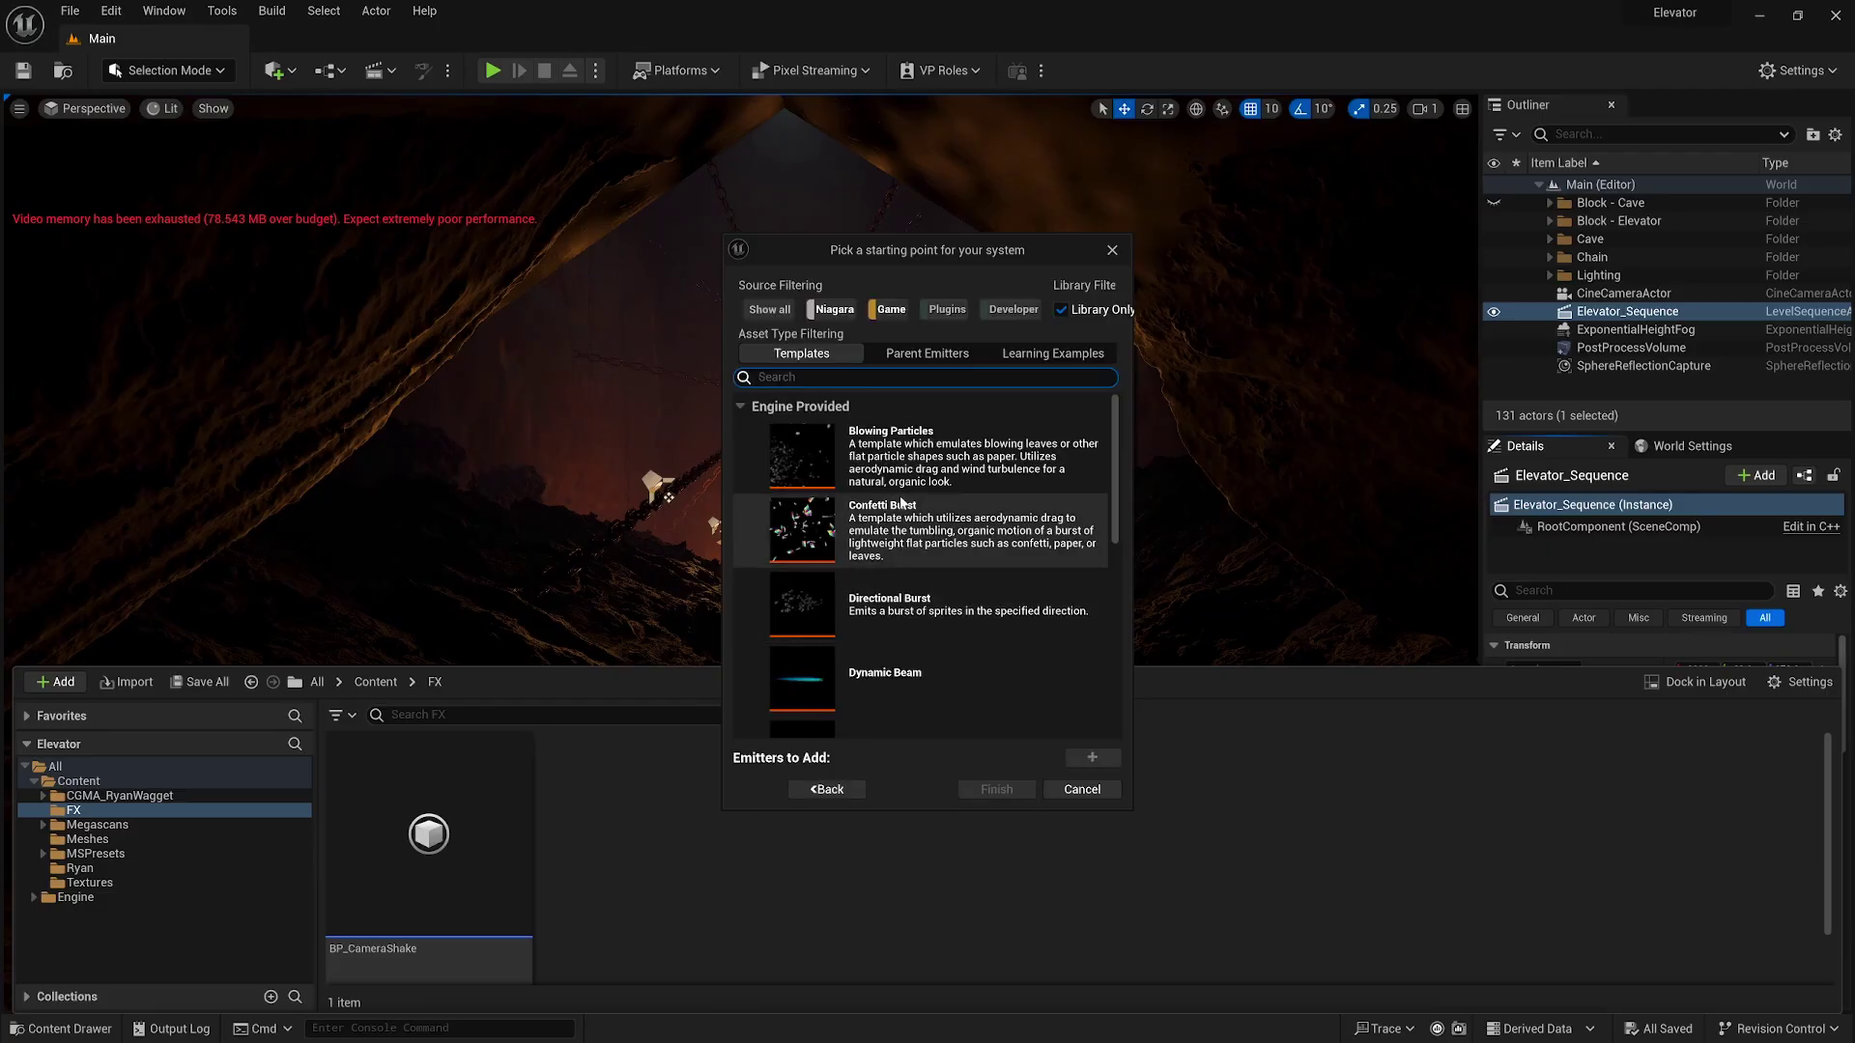
pyautogui.scroll(-4, 1063, 497)
pyautogui.click(976, 584)
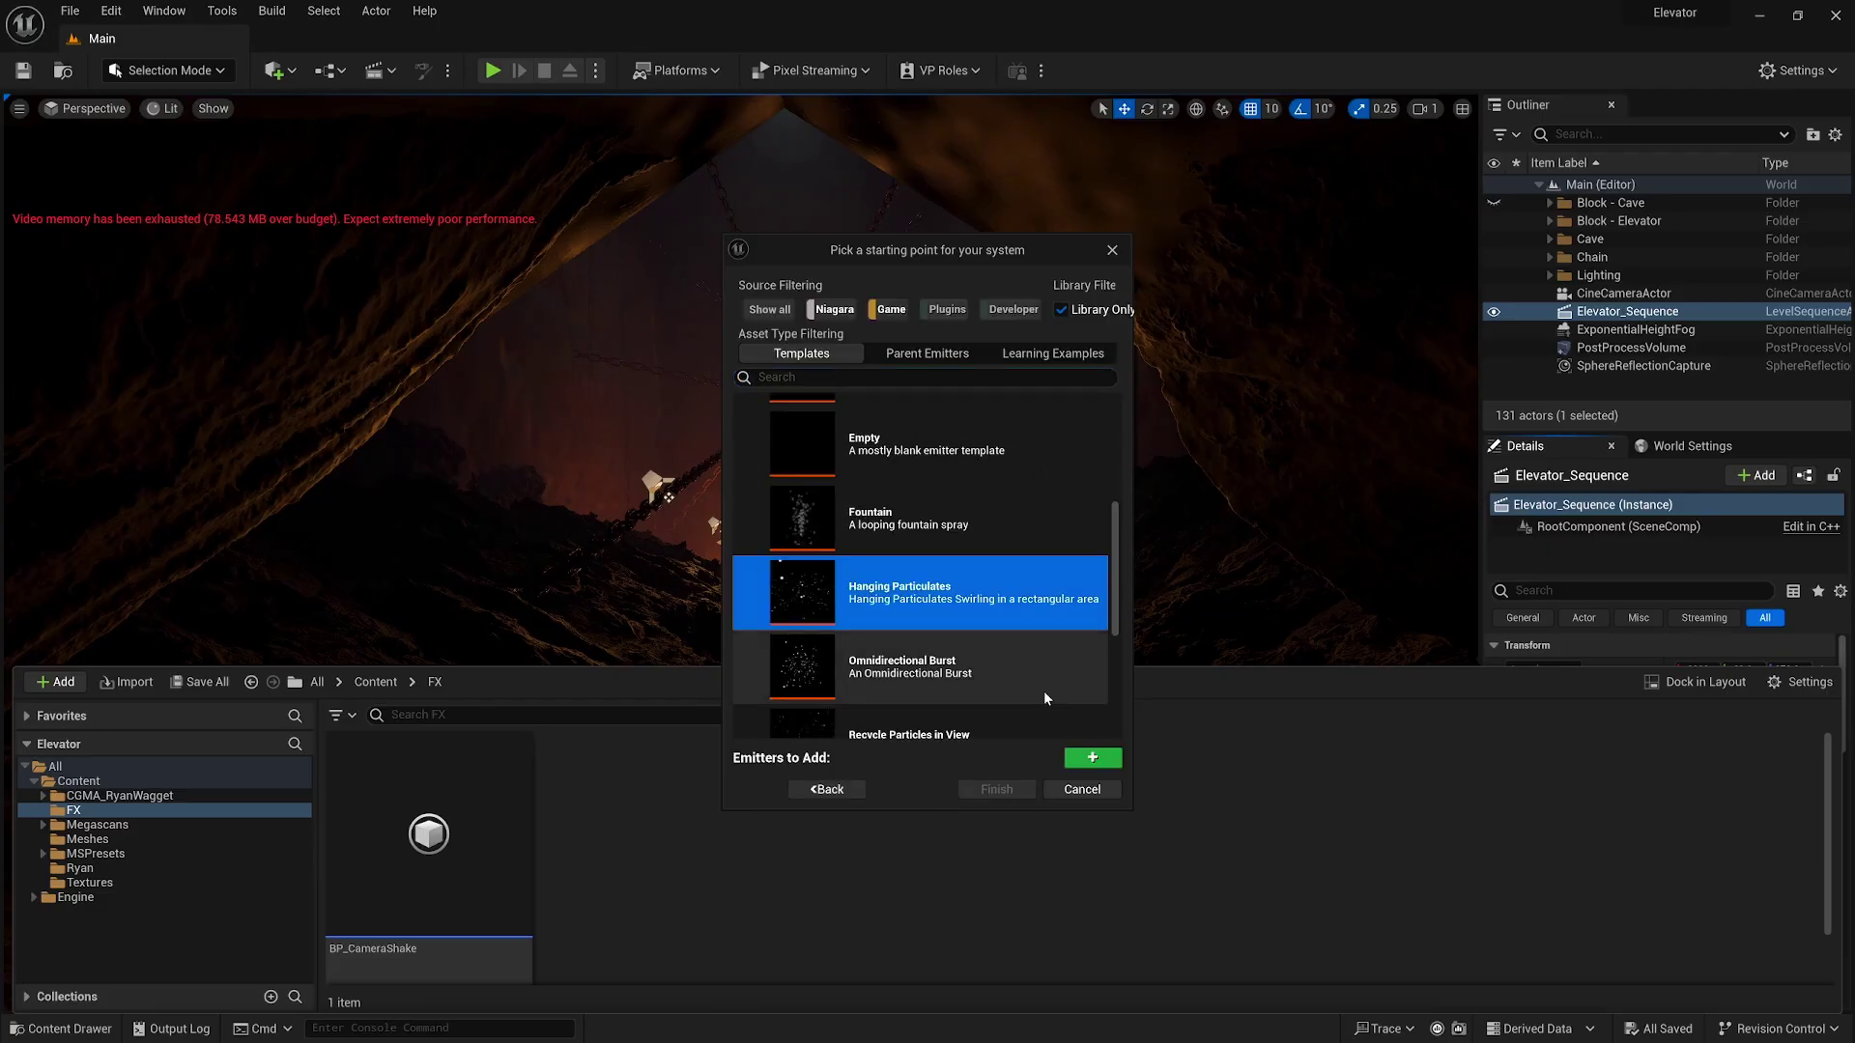
pyautogui.click(1092, 760)
pyautogui.click(996, 789)
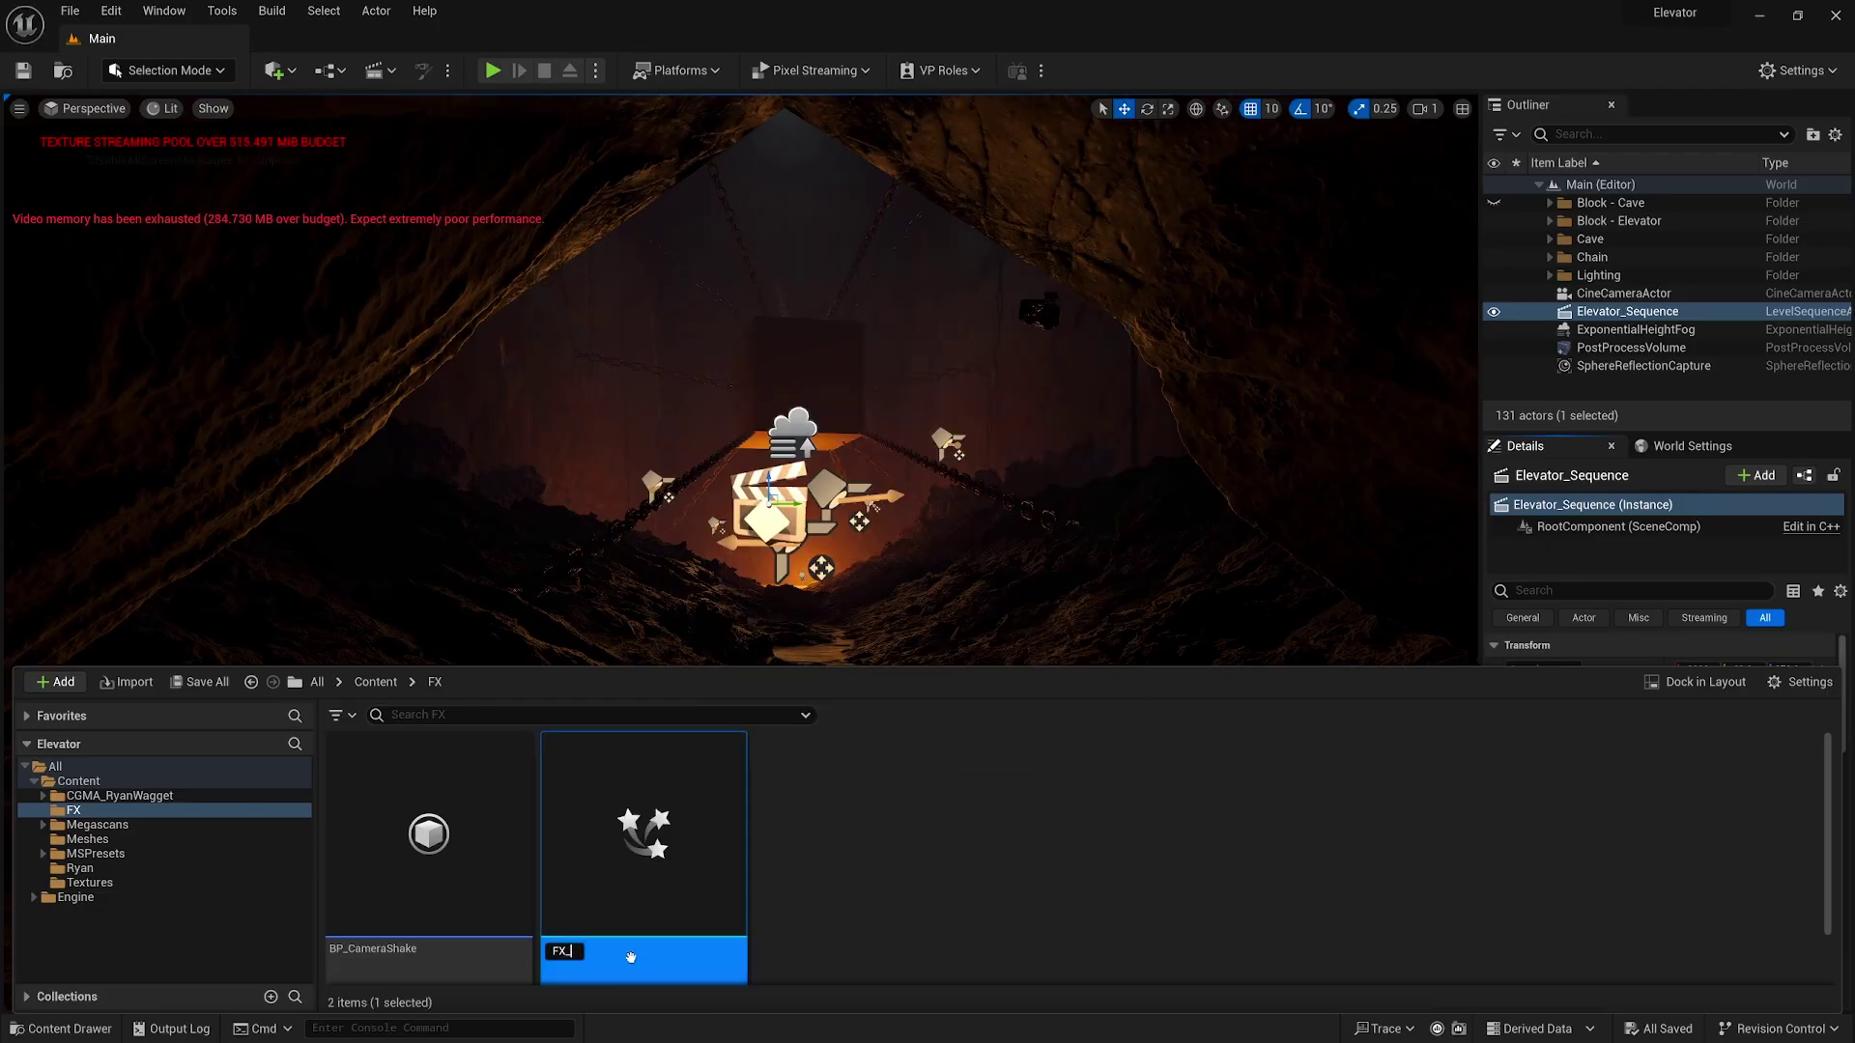
pyautogui.doubleClick(676, 863)
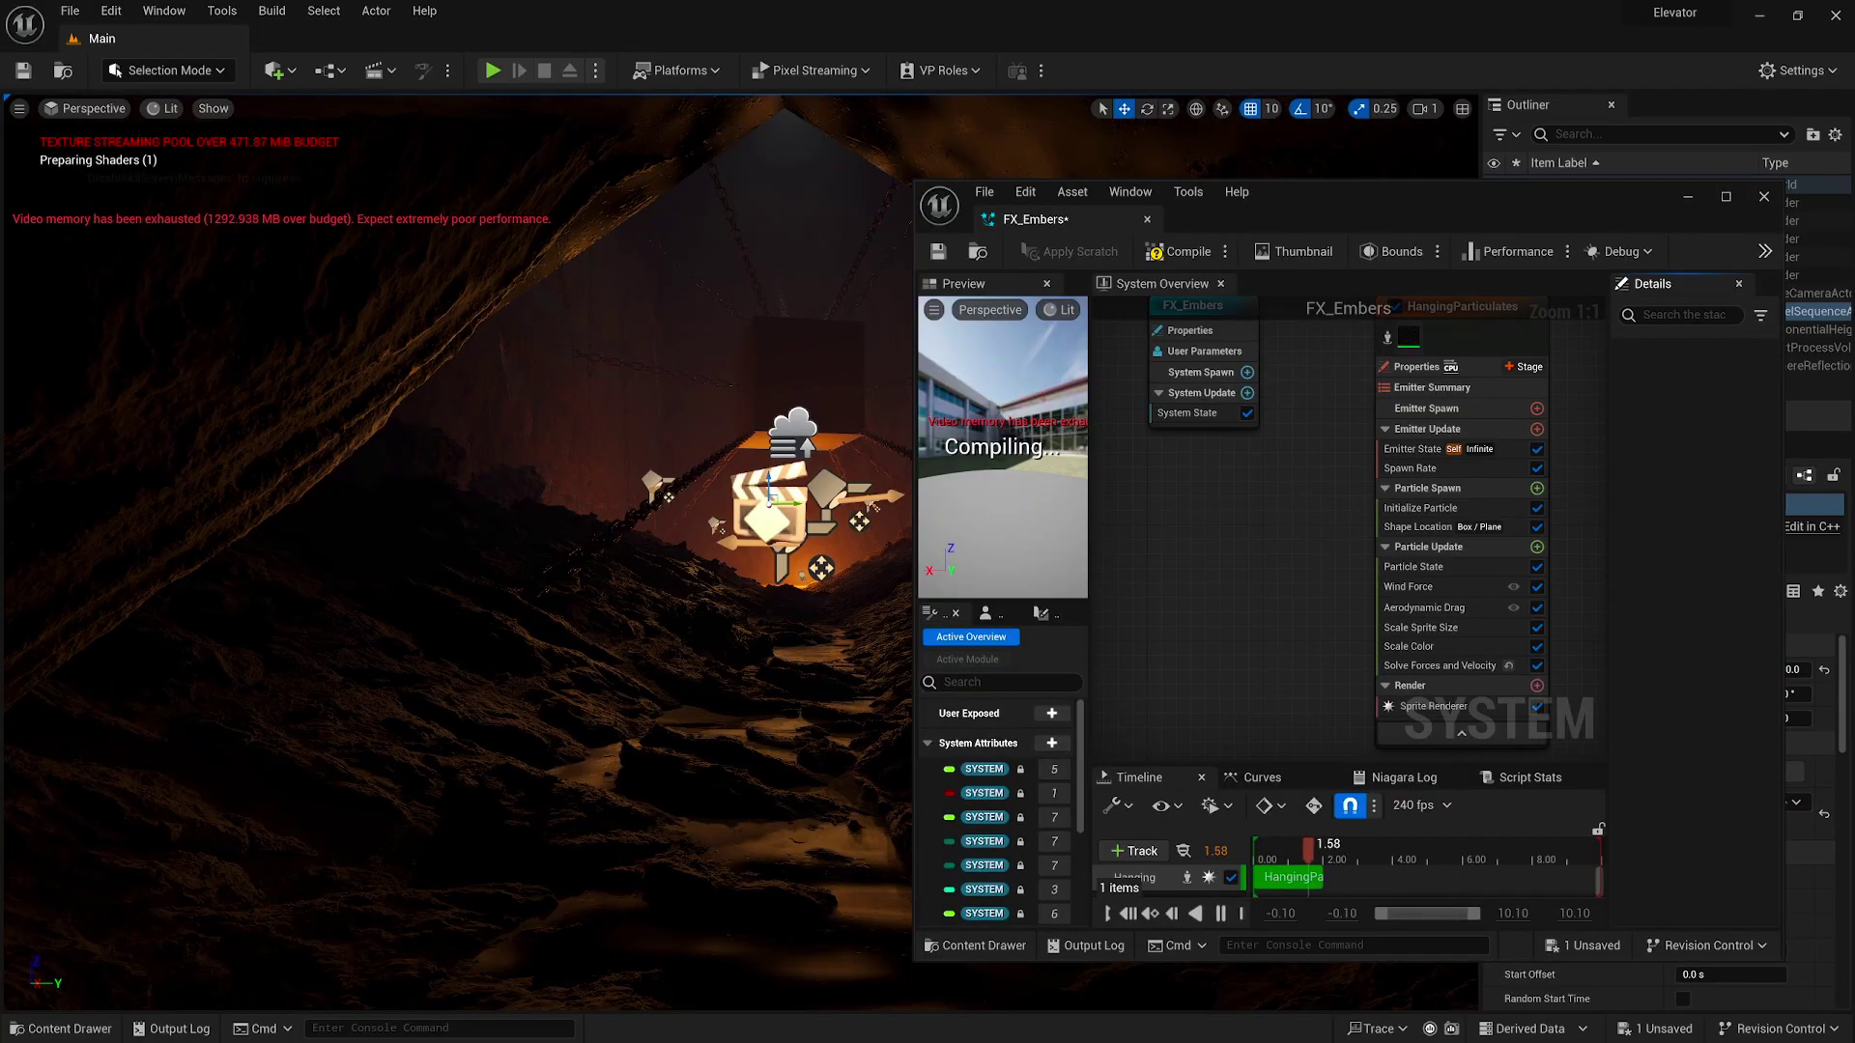
# Step: Place FX_Embers into the cave level
pyautogui.click(1764, 197)
pyautogui.hotkey('ctrl', 'space')
pyautogui.moveTo(643, 836); pyautogui.dragTo(802, 705)
pyautogui.hotkey('ctrl', 'space')
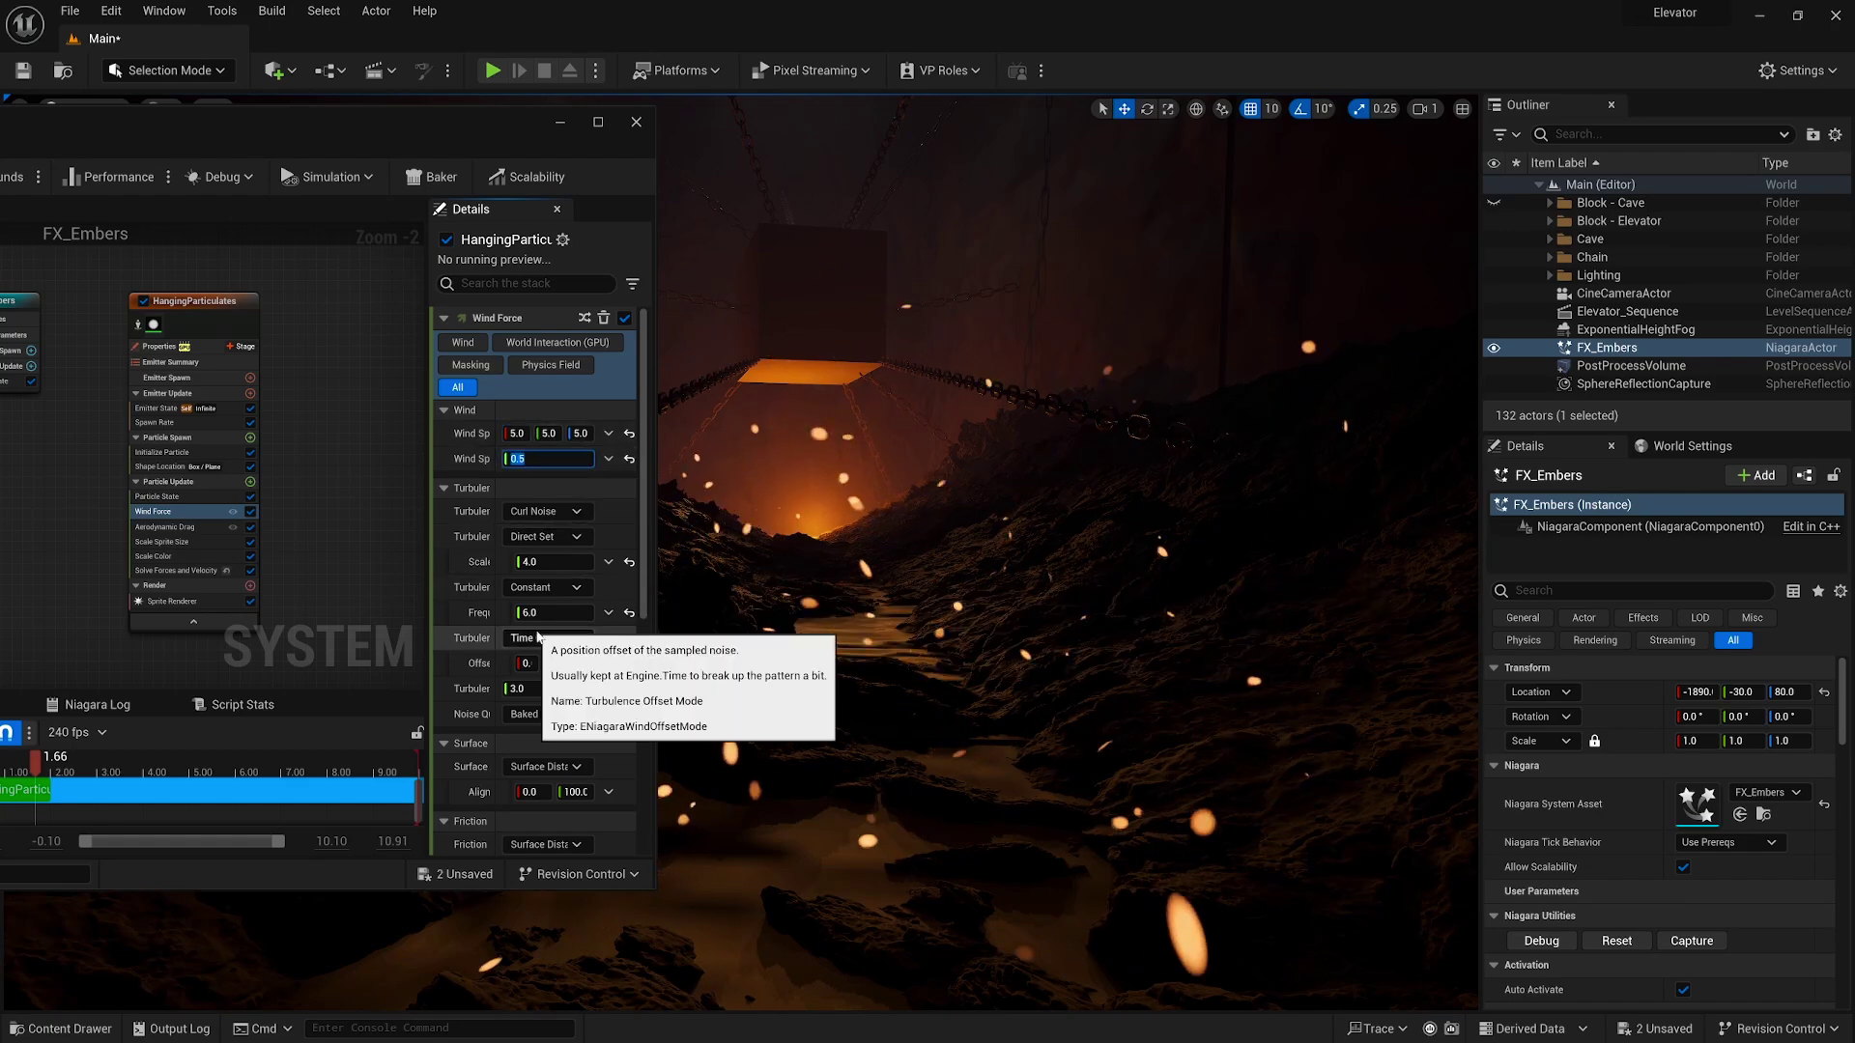
# Step: Set the embers' Aerodynamic Drag range, with a maximum of 2
pyautogui.click(218, 529)
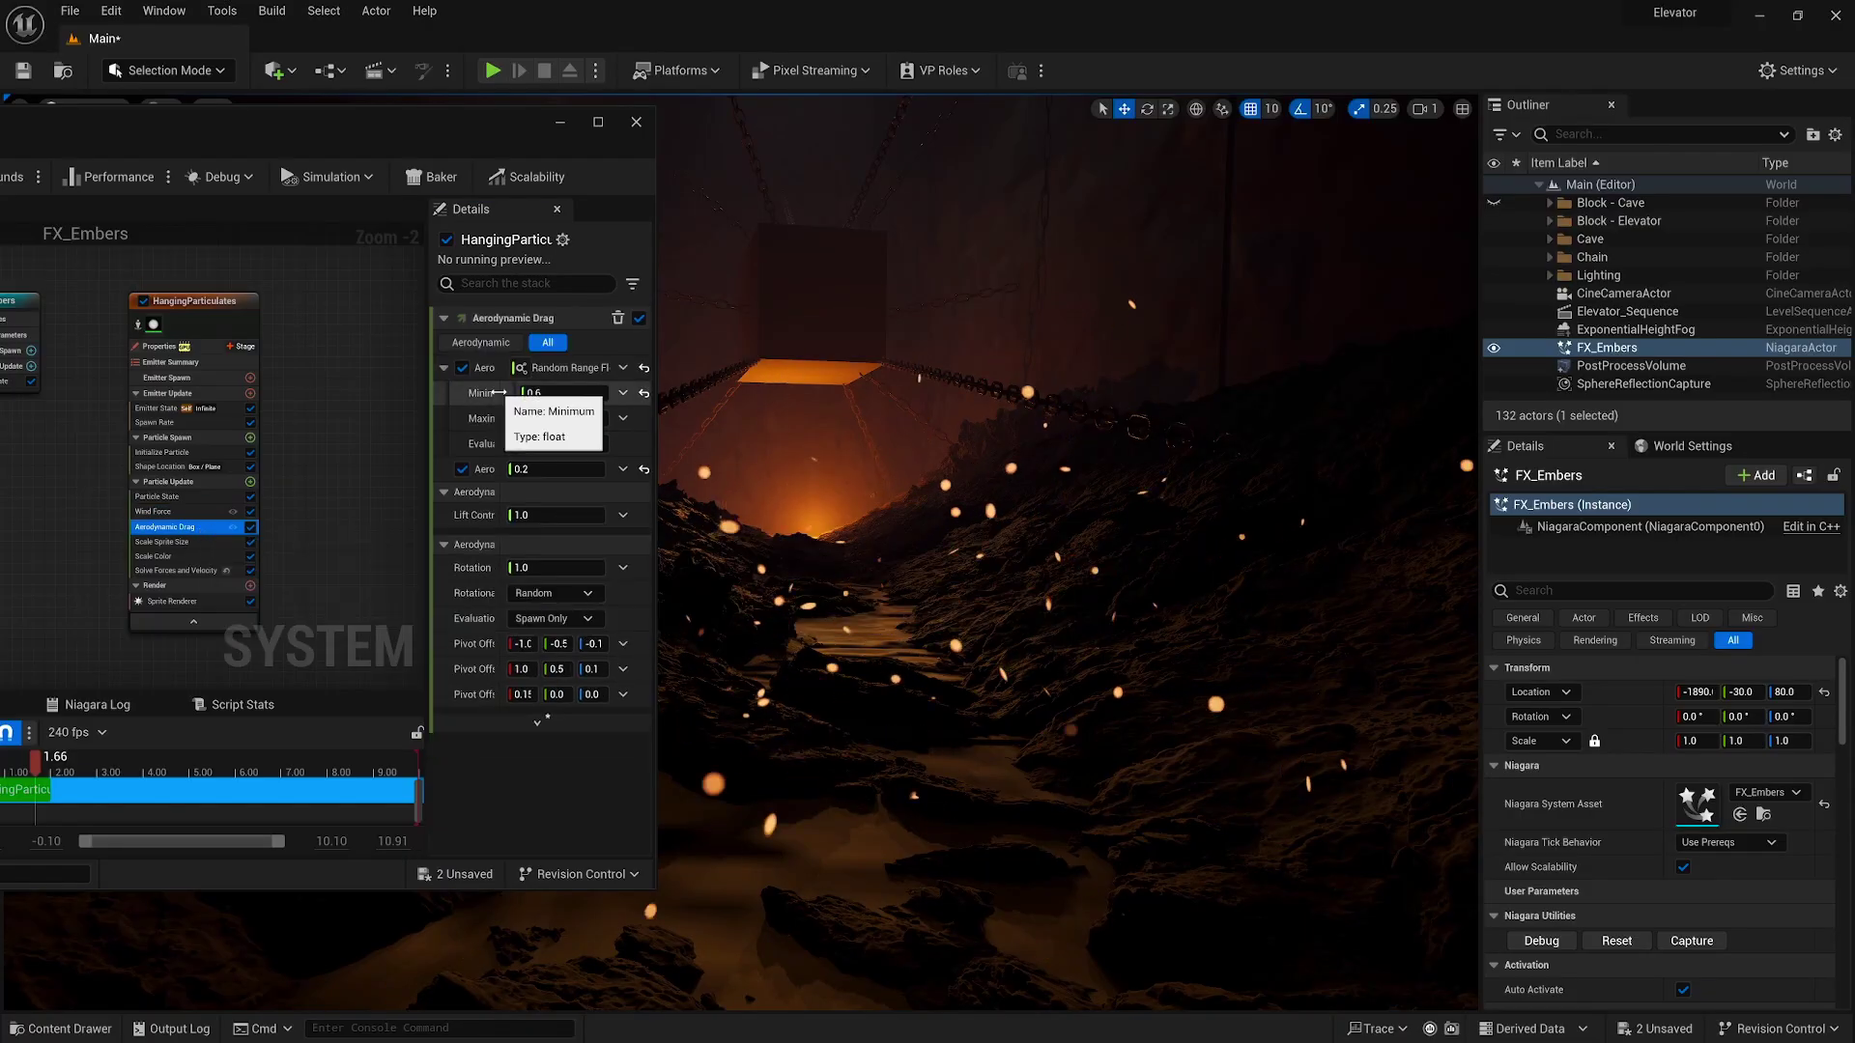
pyautogui.moveTo(654, 336); pyautogui.dragTo(1293, 336)
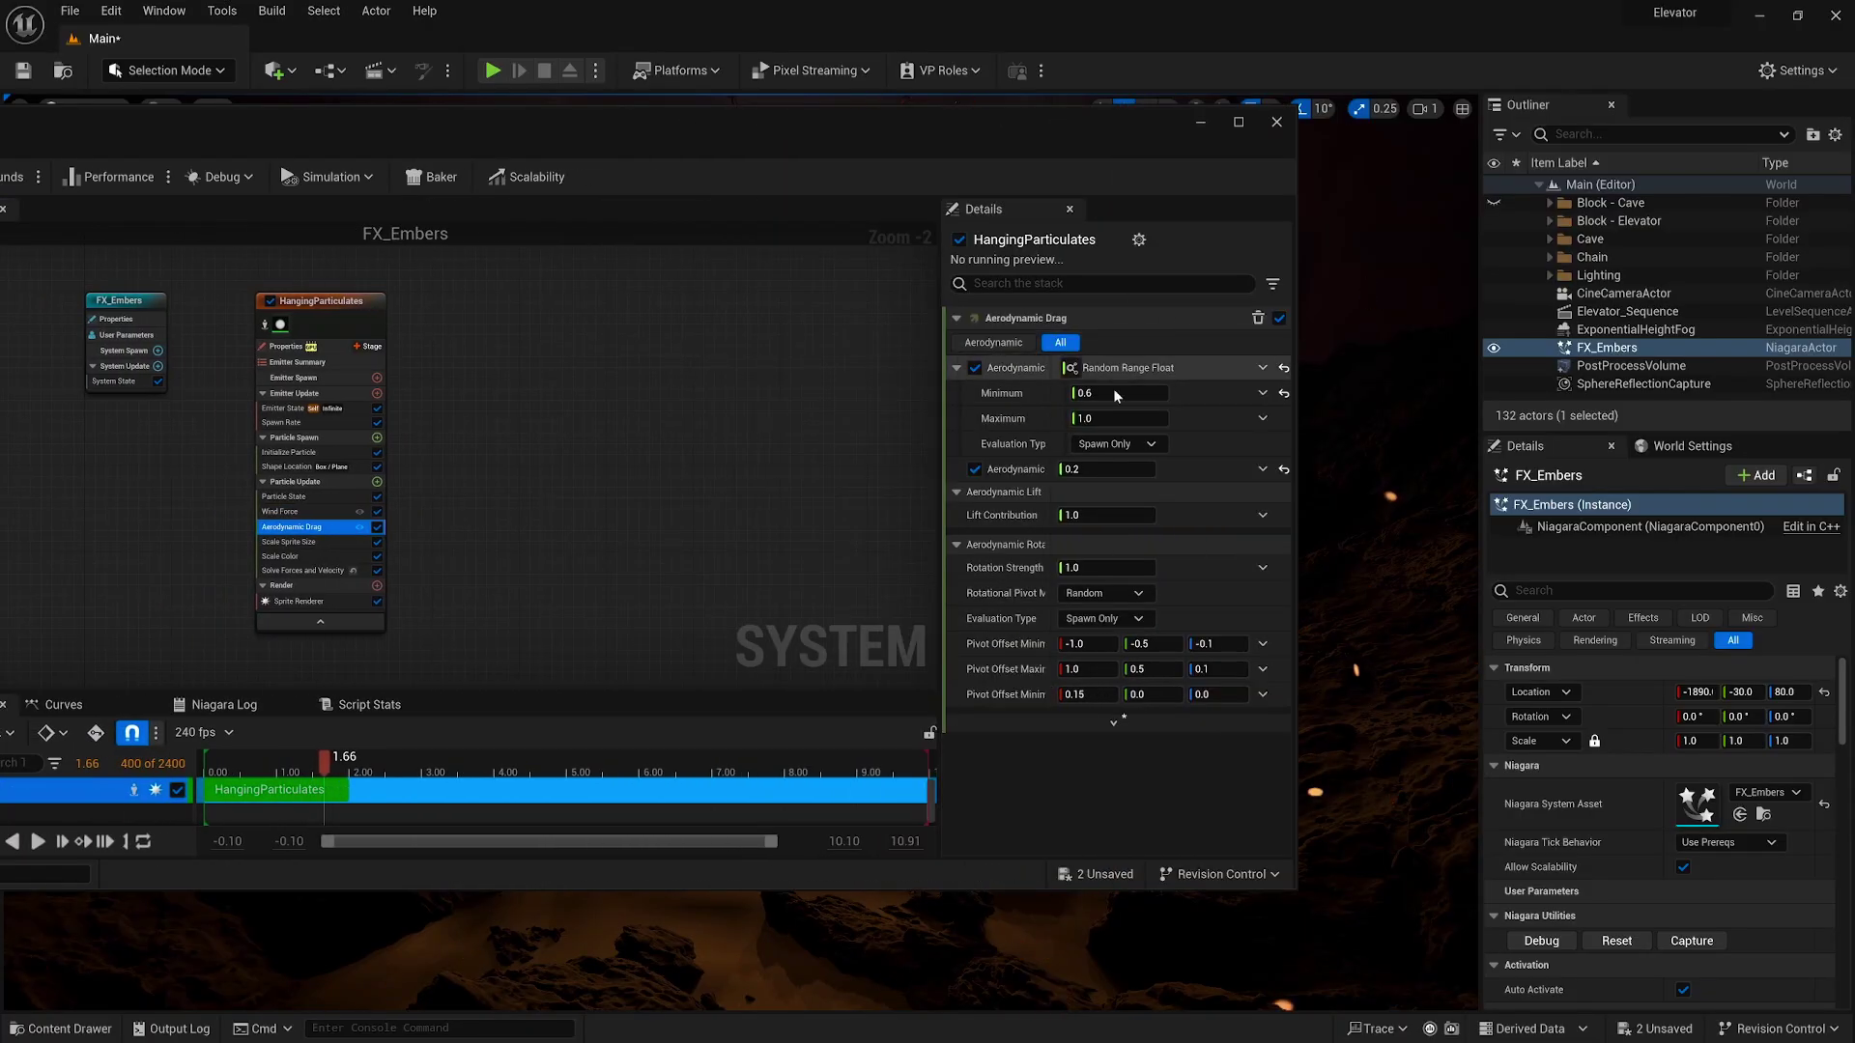
pyautogui.write('2')
pyautogui.moveTo(1176, 218); pyautogui.dragTo(640, 236)
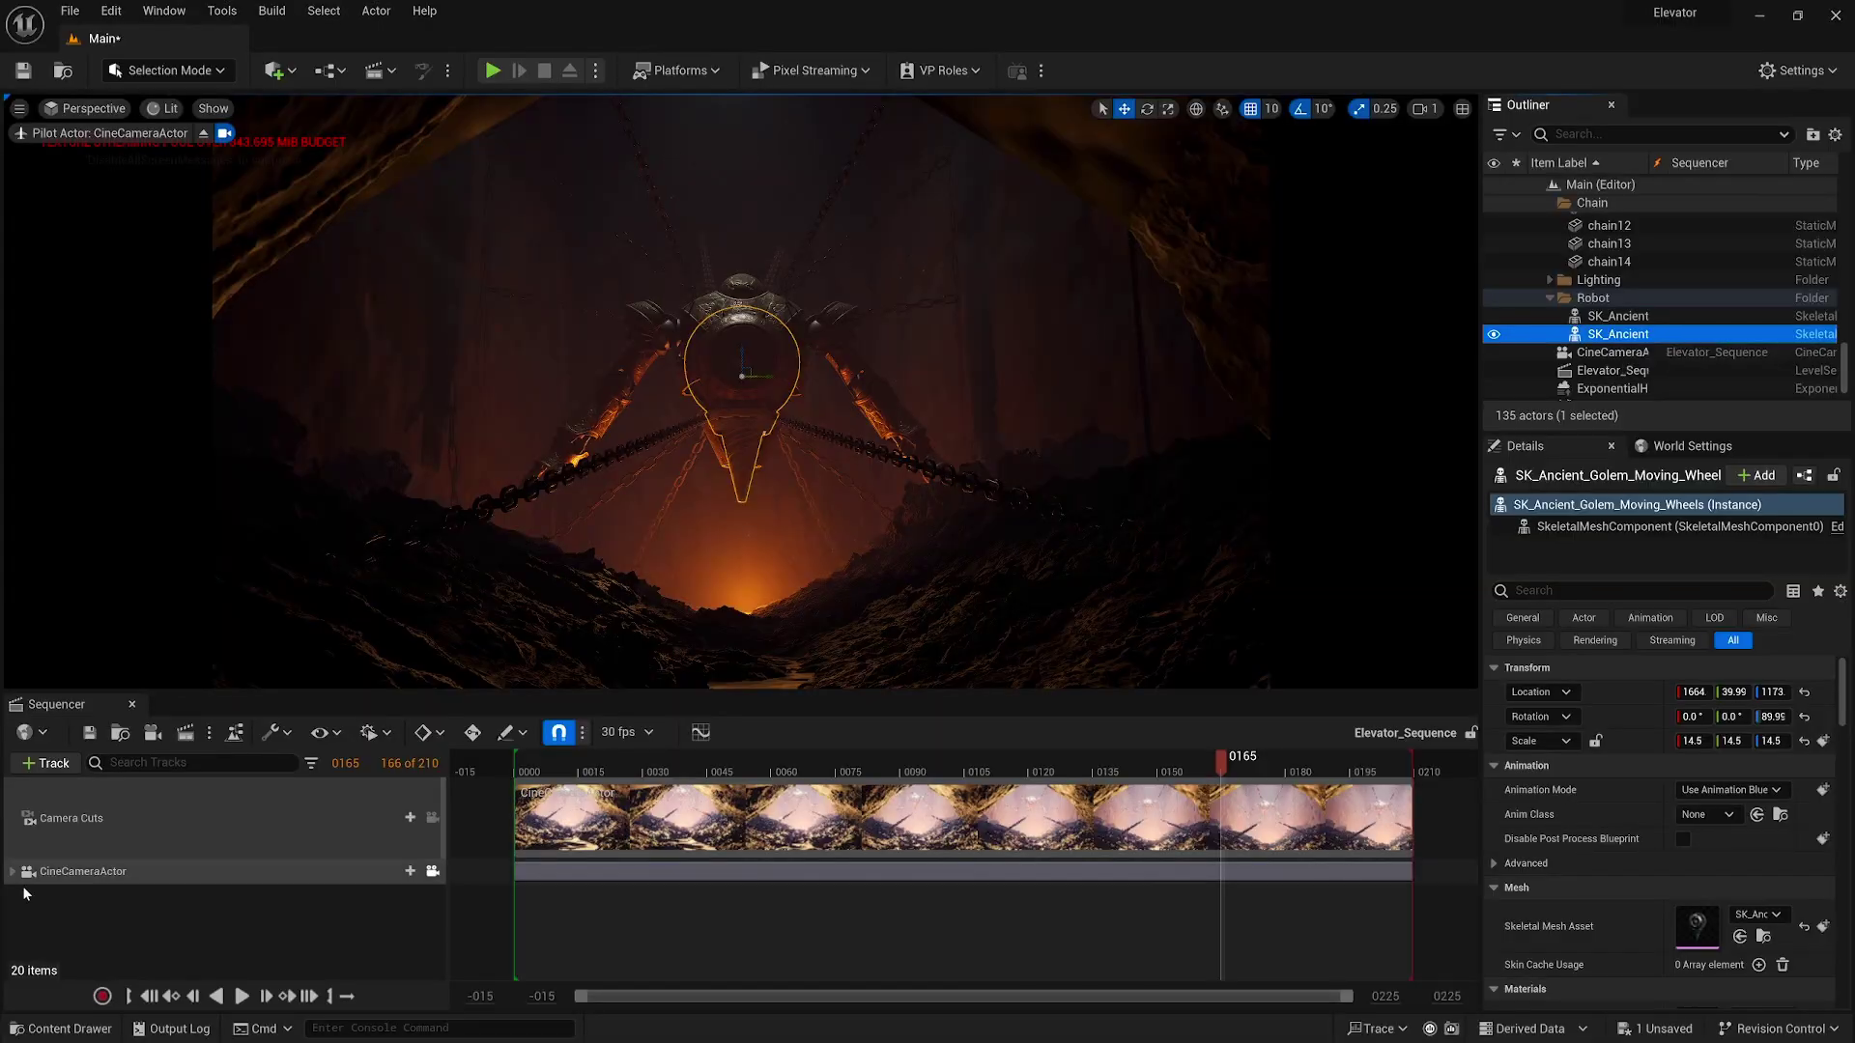
# Step: Add SK_Ancient_Golem_Moving_Wheels to the sequence with its moving-wheels animation starting at frame 38
pyautogui.click(45, 763)
pyautogui.moveTo(180, 438)
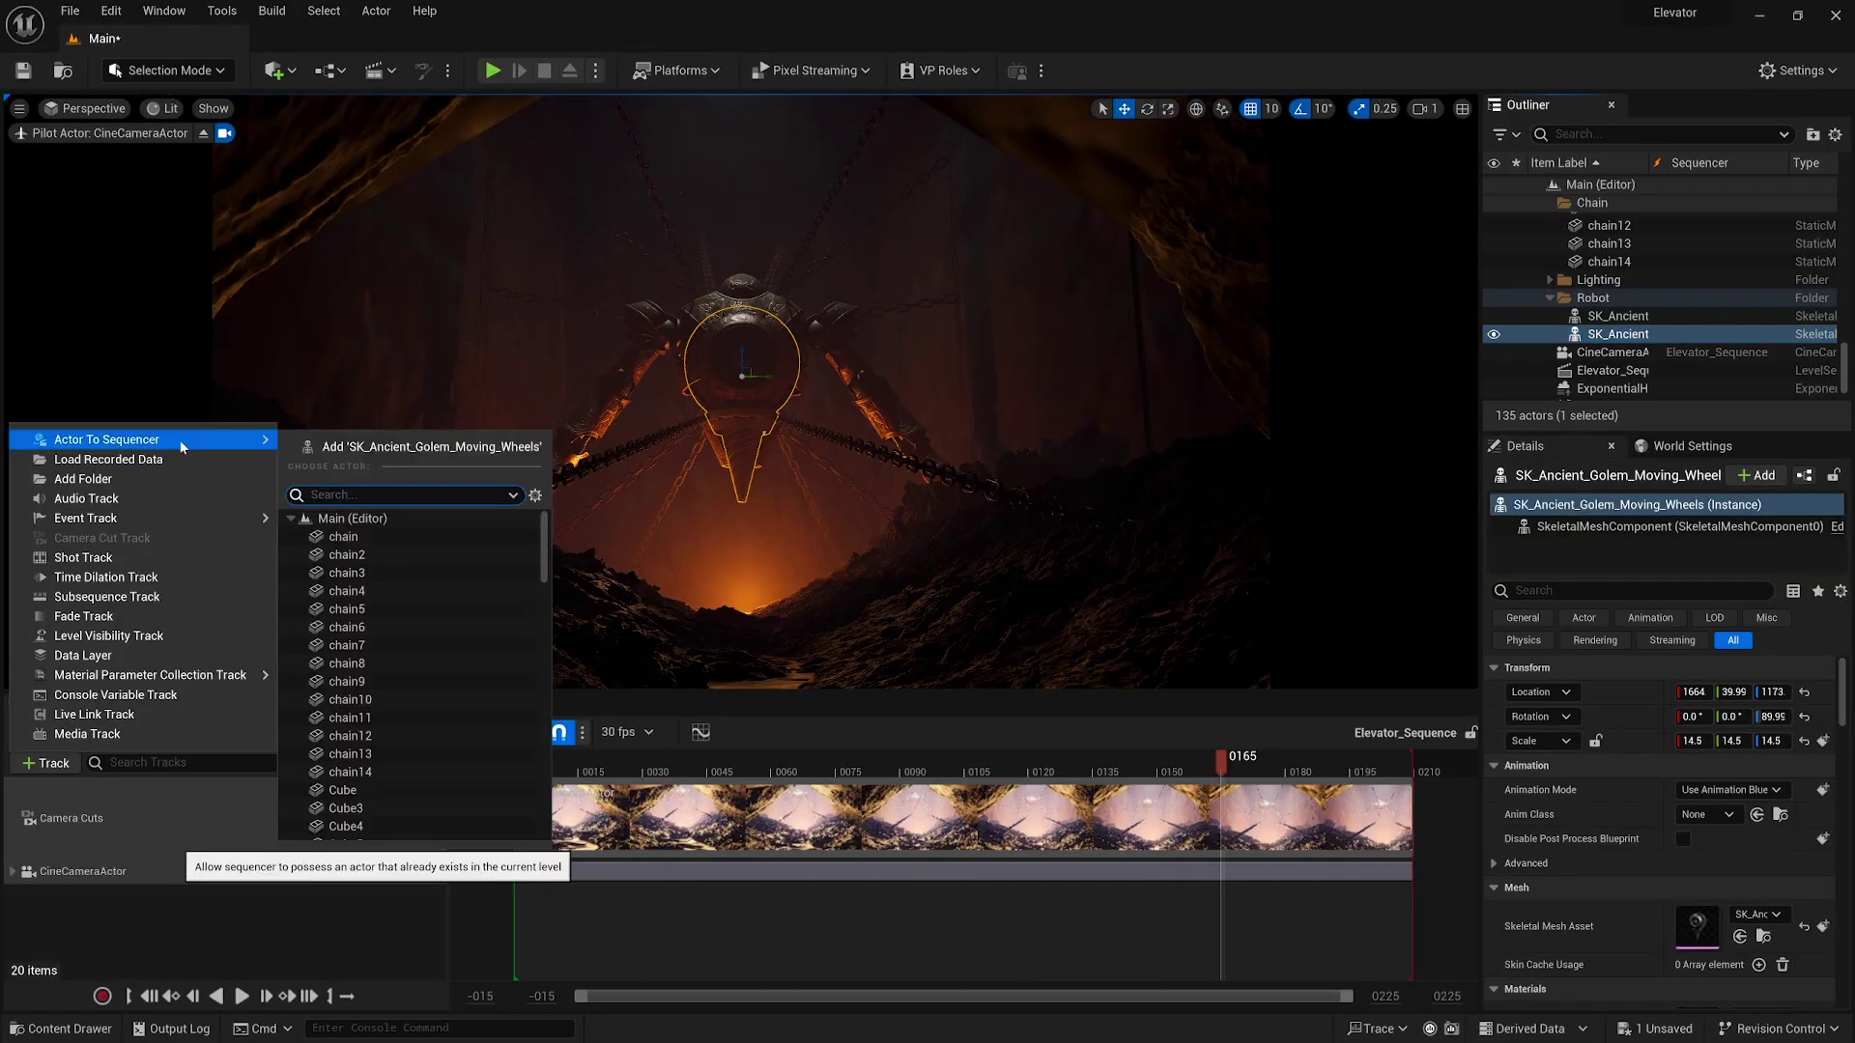
pyautogui.write('ancient')
pyautogui.click(425, 536)
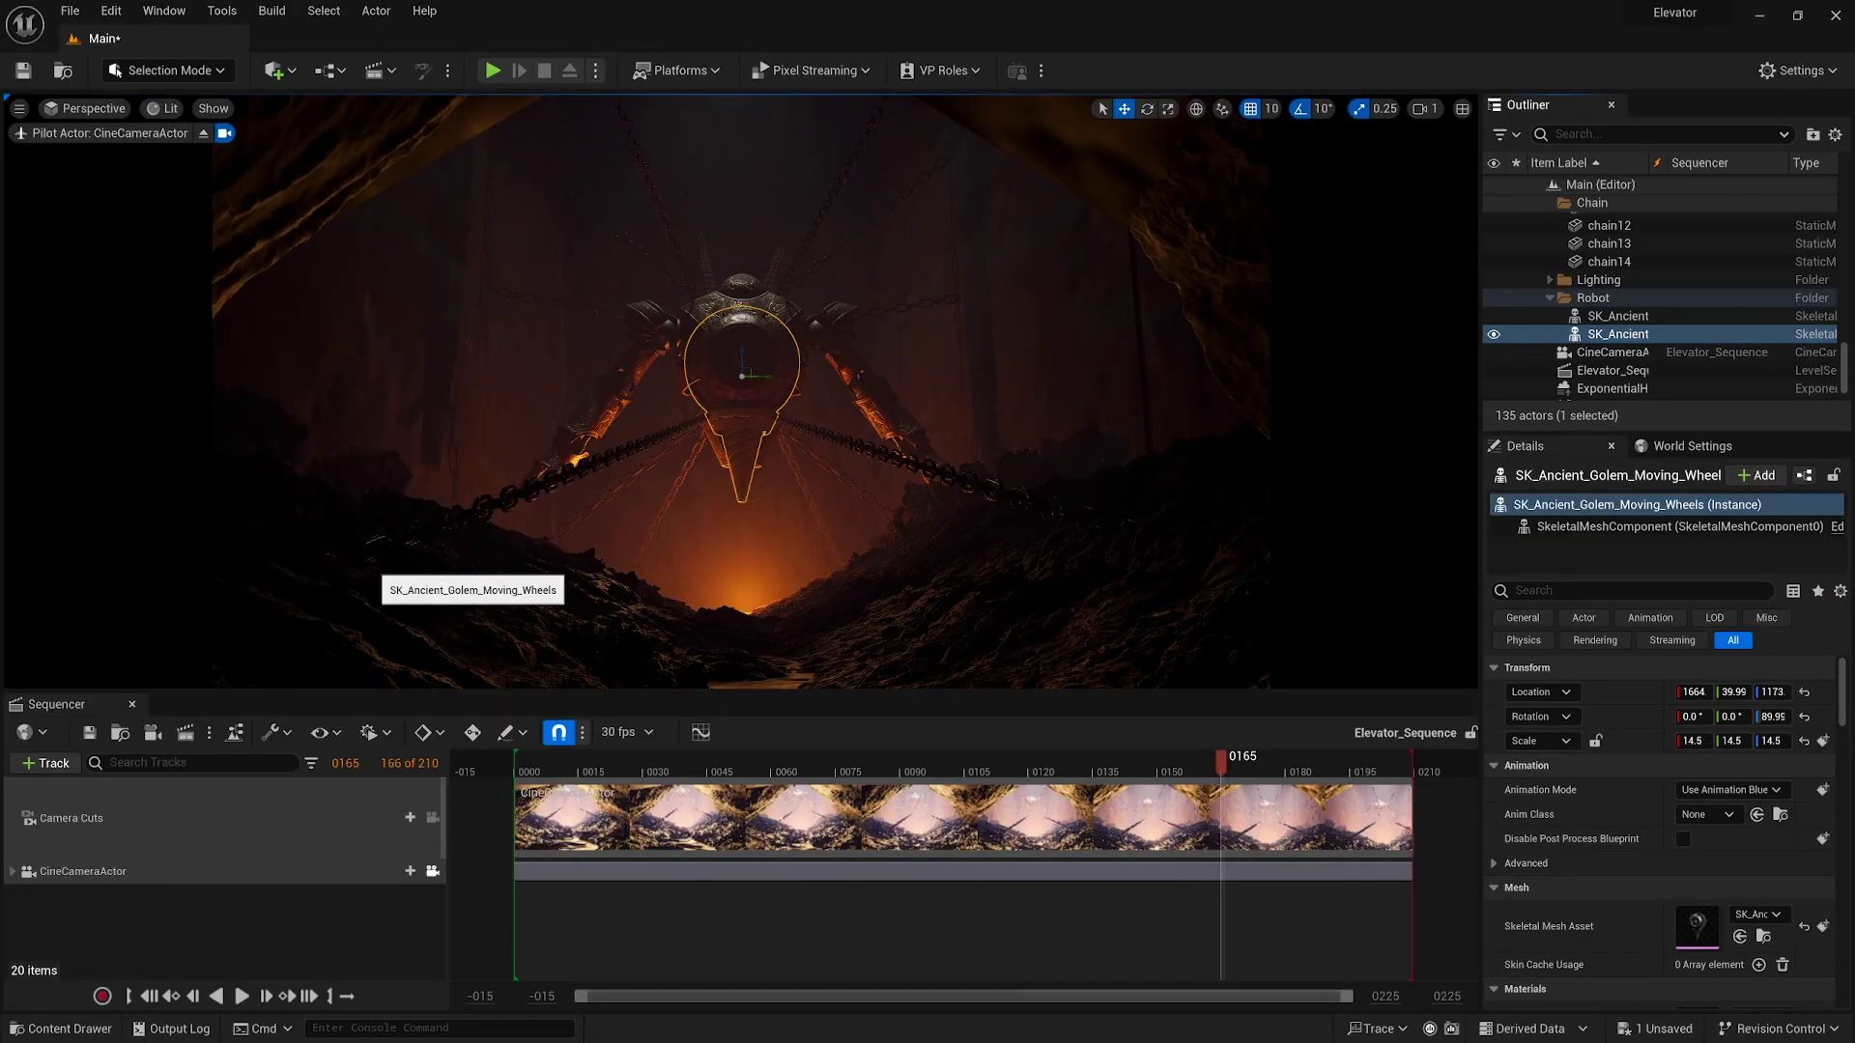
pyautogui.click(428, 923)
pyautogui.click(570, 745)
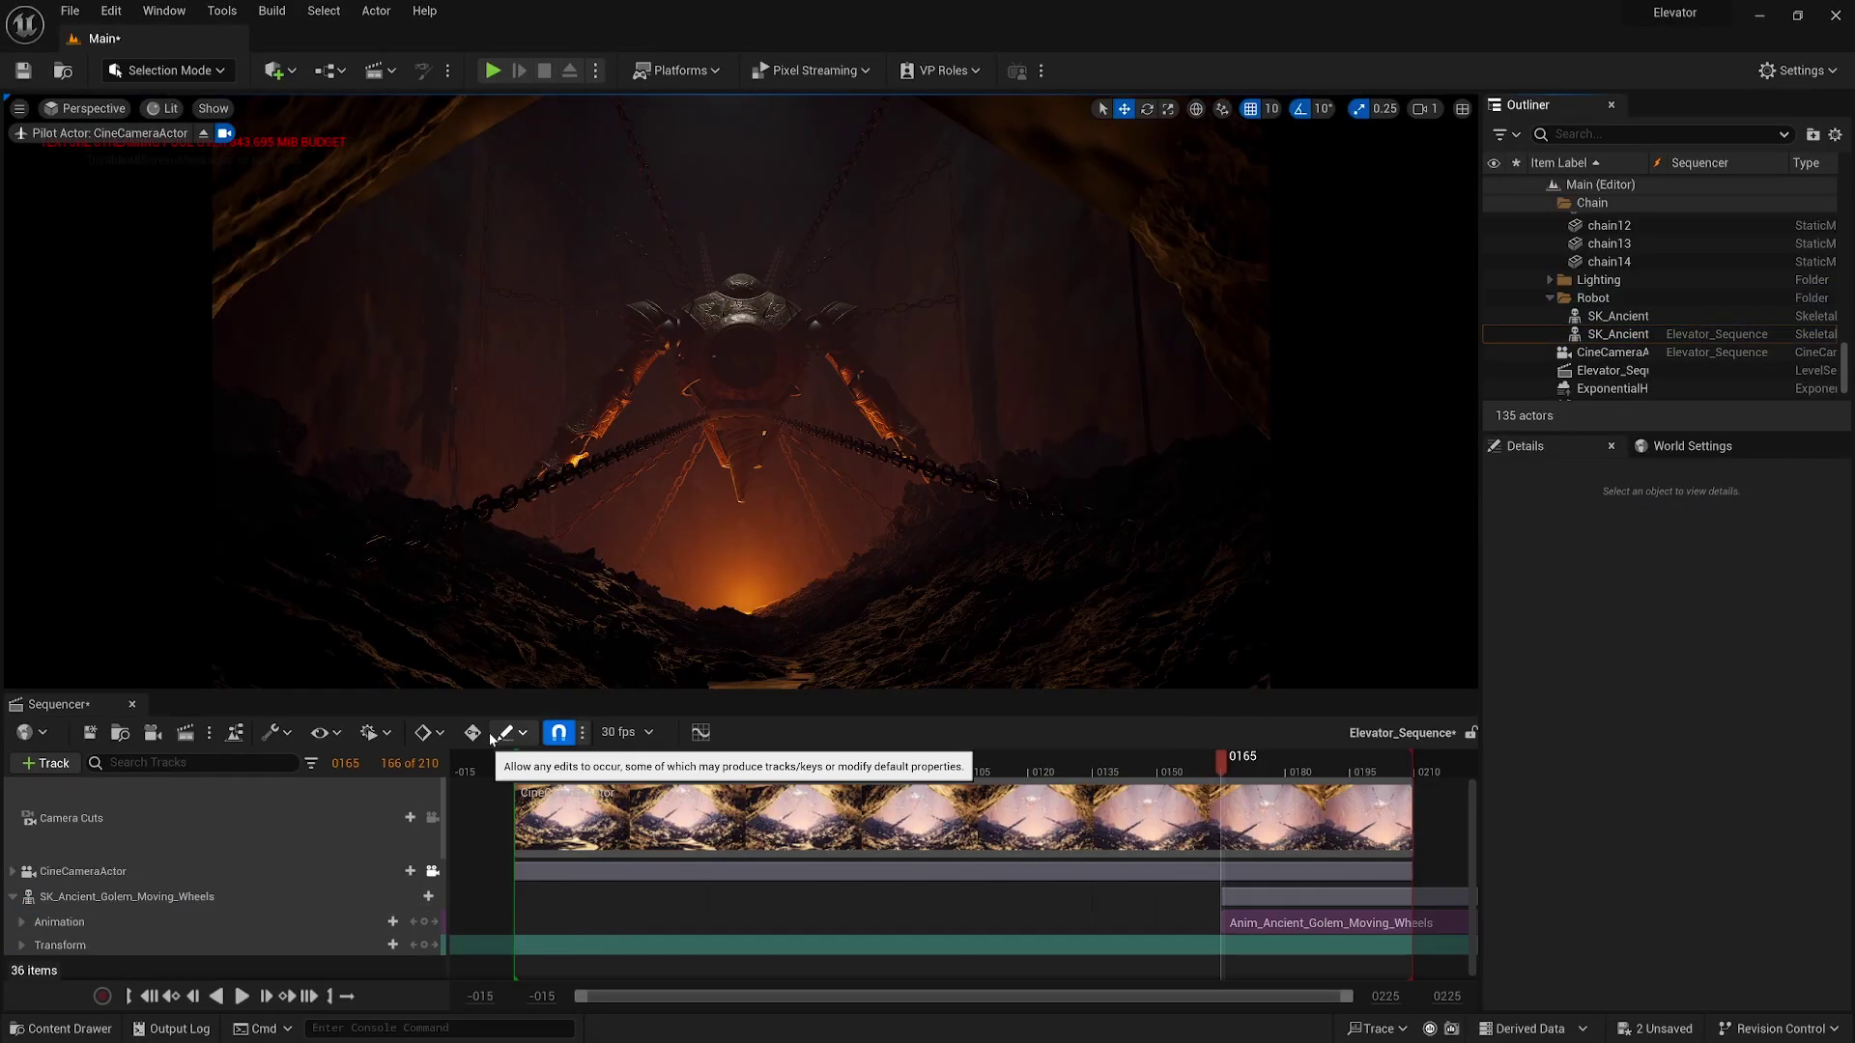
pyautogui.moveTo(1289, 929); pyautogui.dragTo(739, 923)
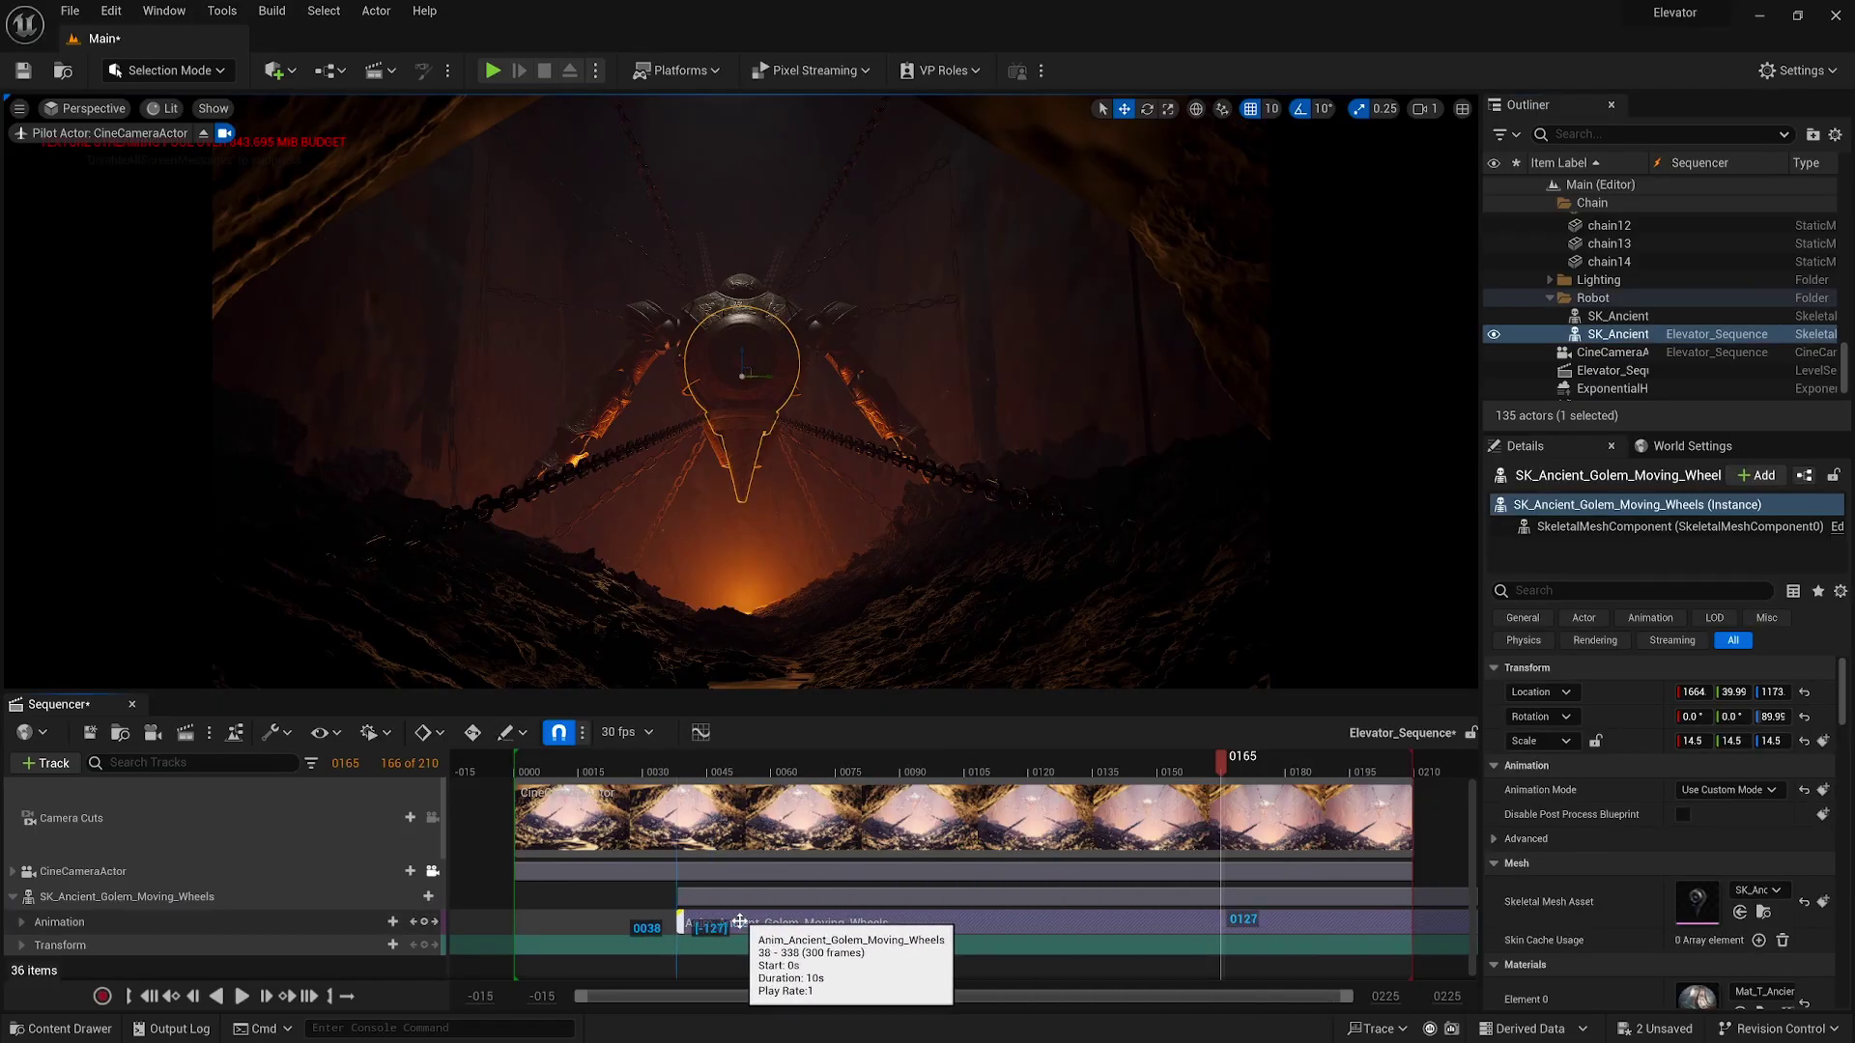
# Step: Play Elevator_Sequence from the start and preview it in game view without editor icons
pyautogui.moveTo(551, 759); pyautogui.dragTo(512, 761)
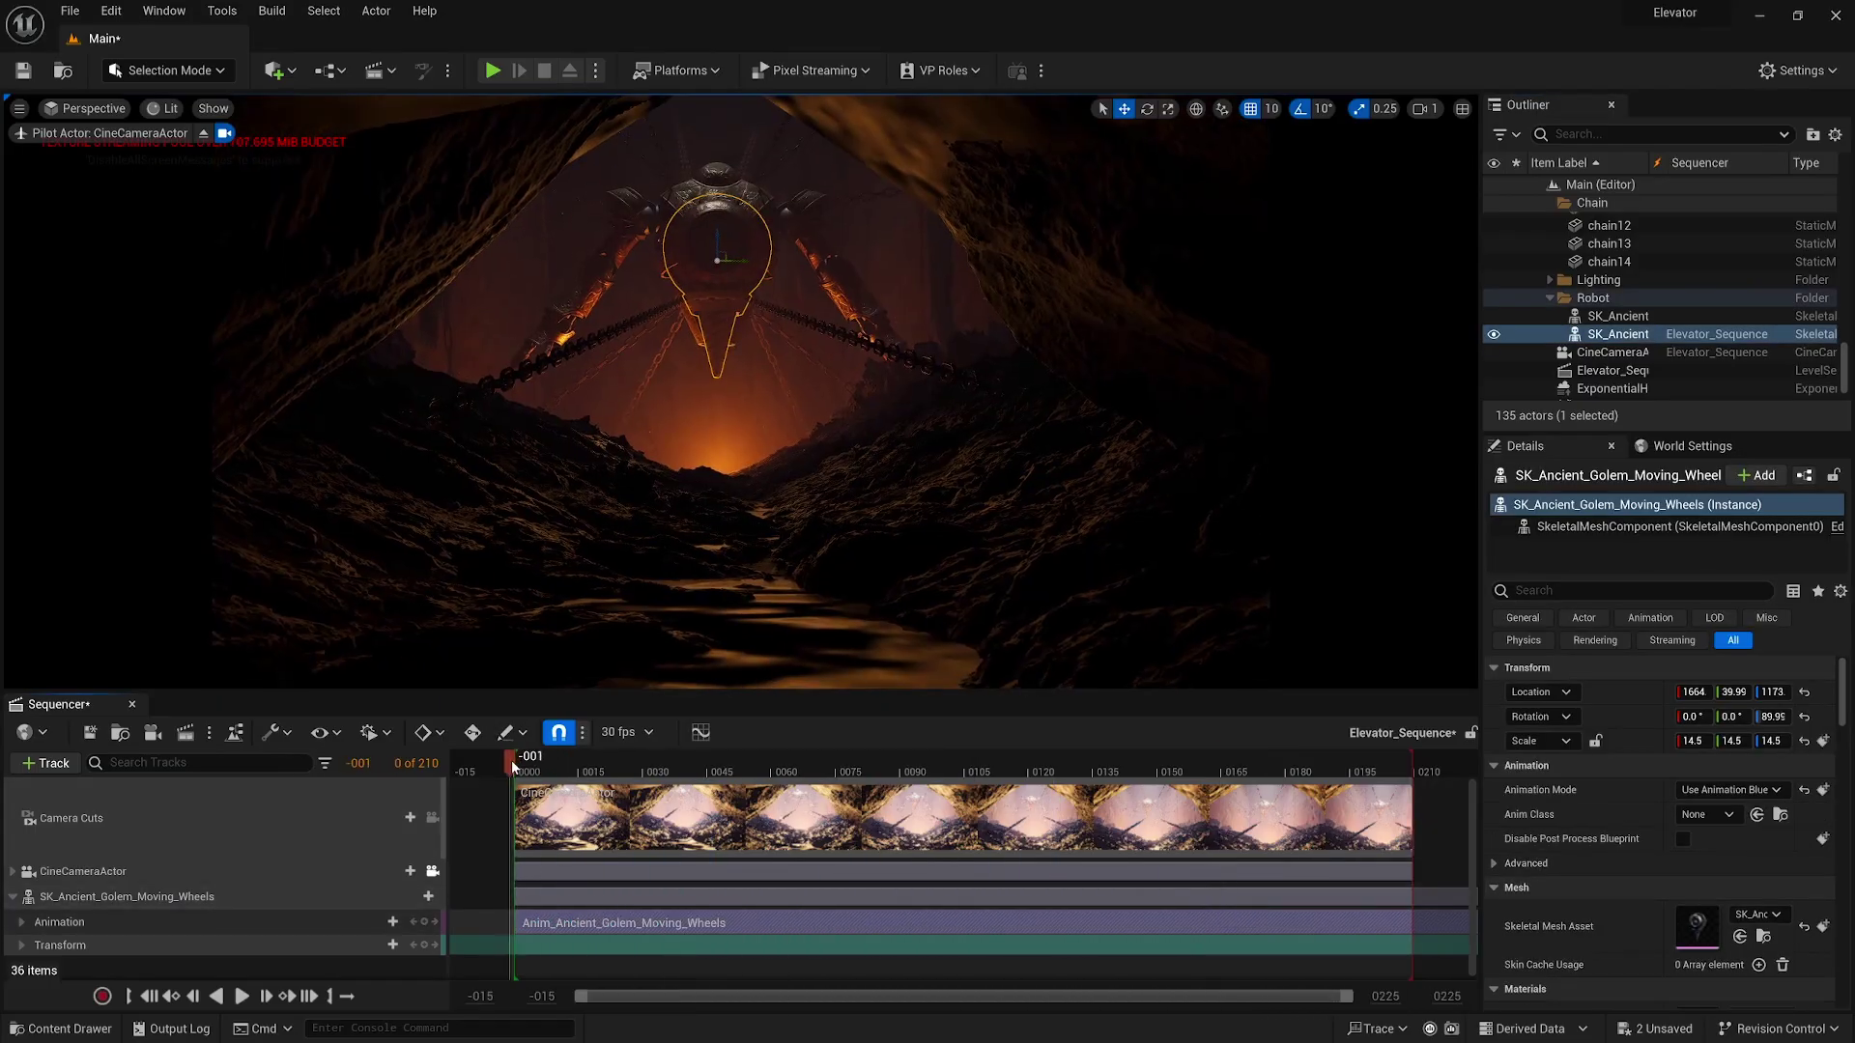
pyautogui.press('space')
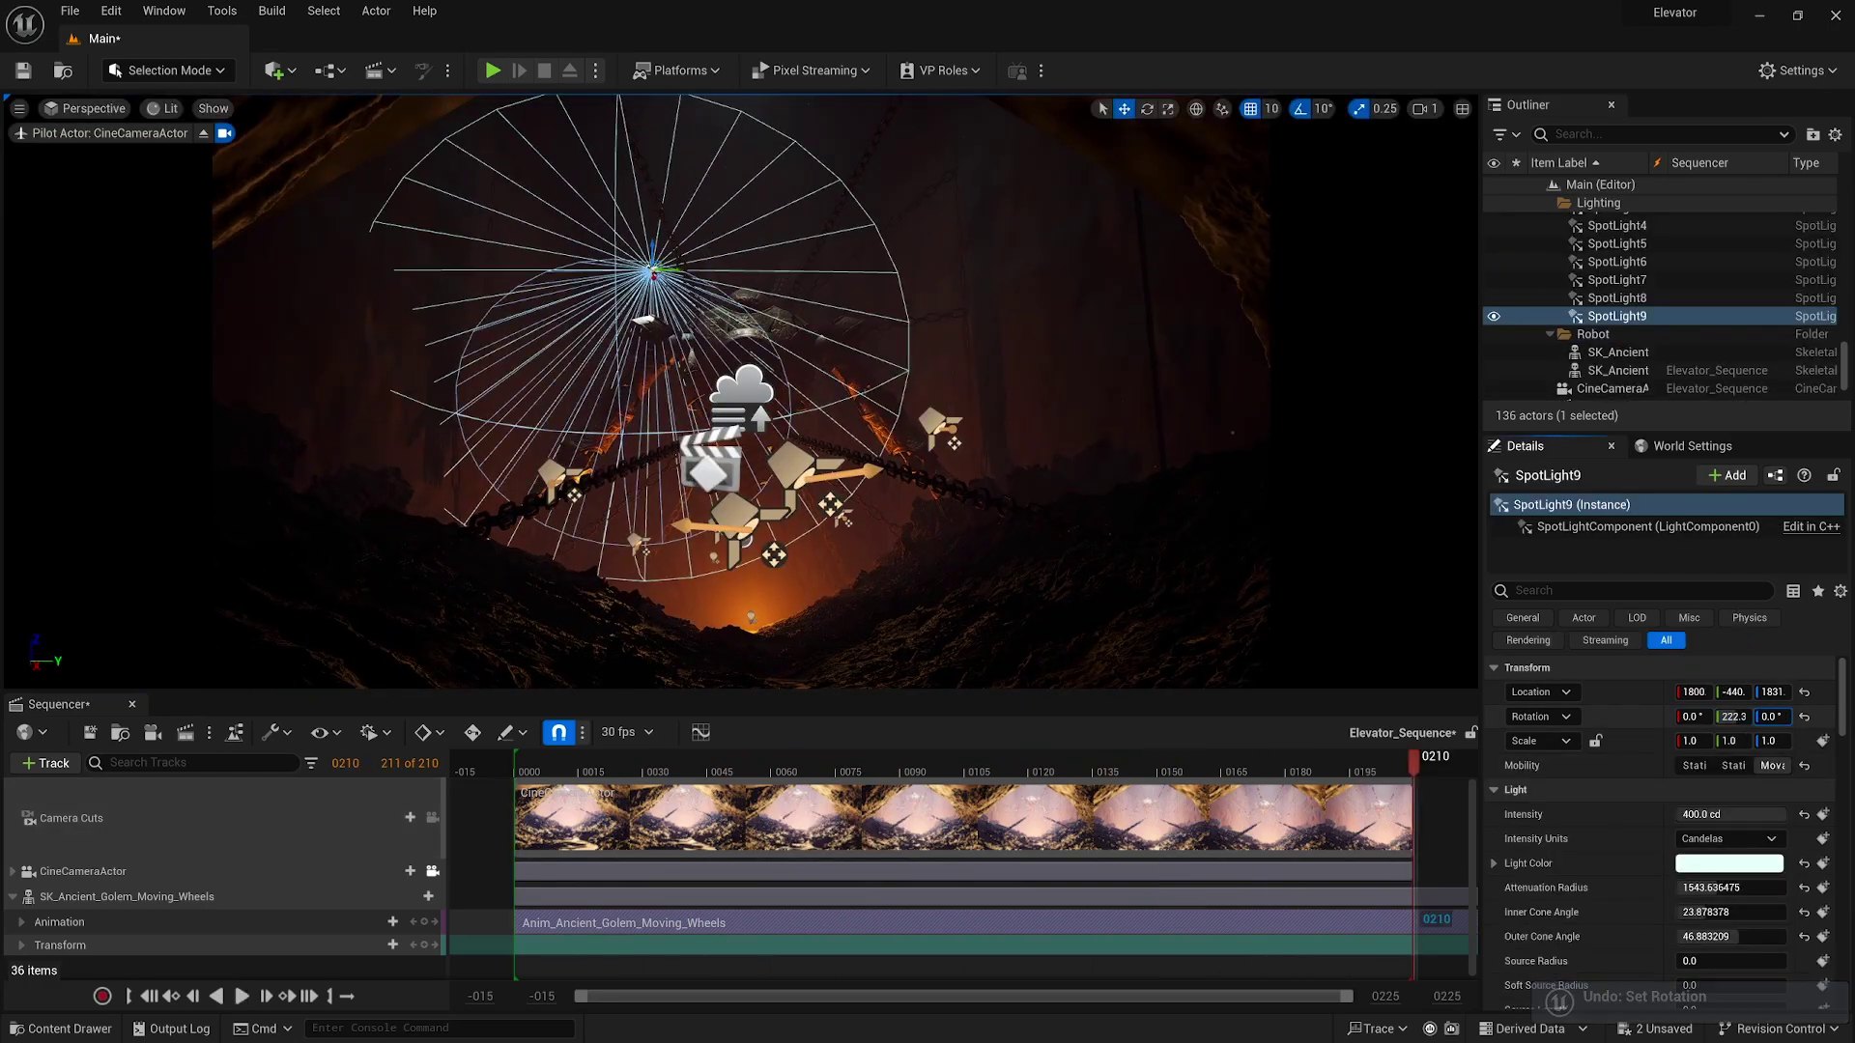
pyautogui.press('Left')
pyautogui.press('g')
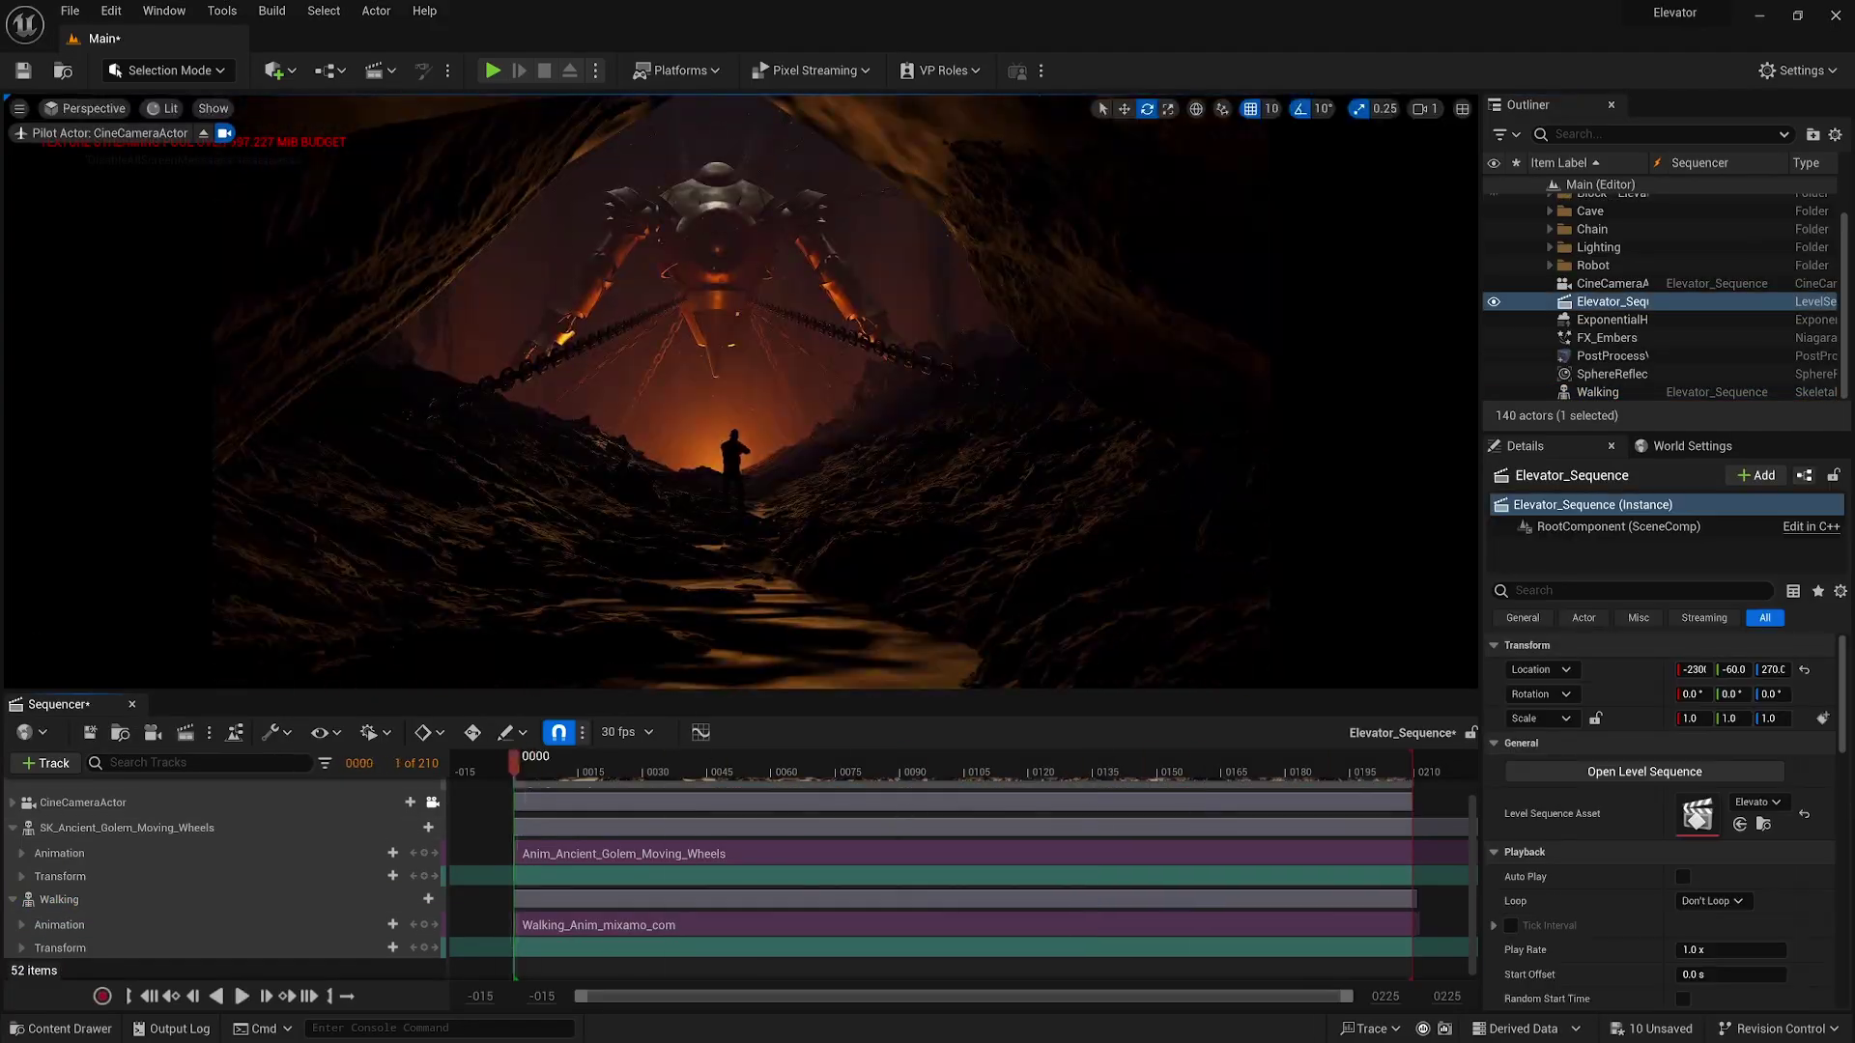
# Step: Select the Walking track and play back the sequence
pyautogui.click(59, 899)
pyautogui.press('space')
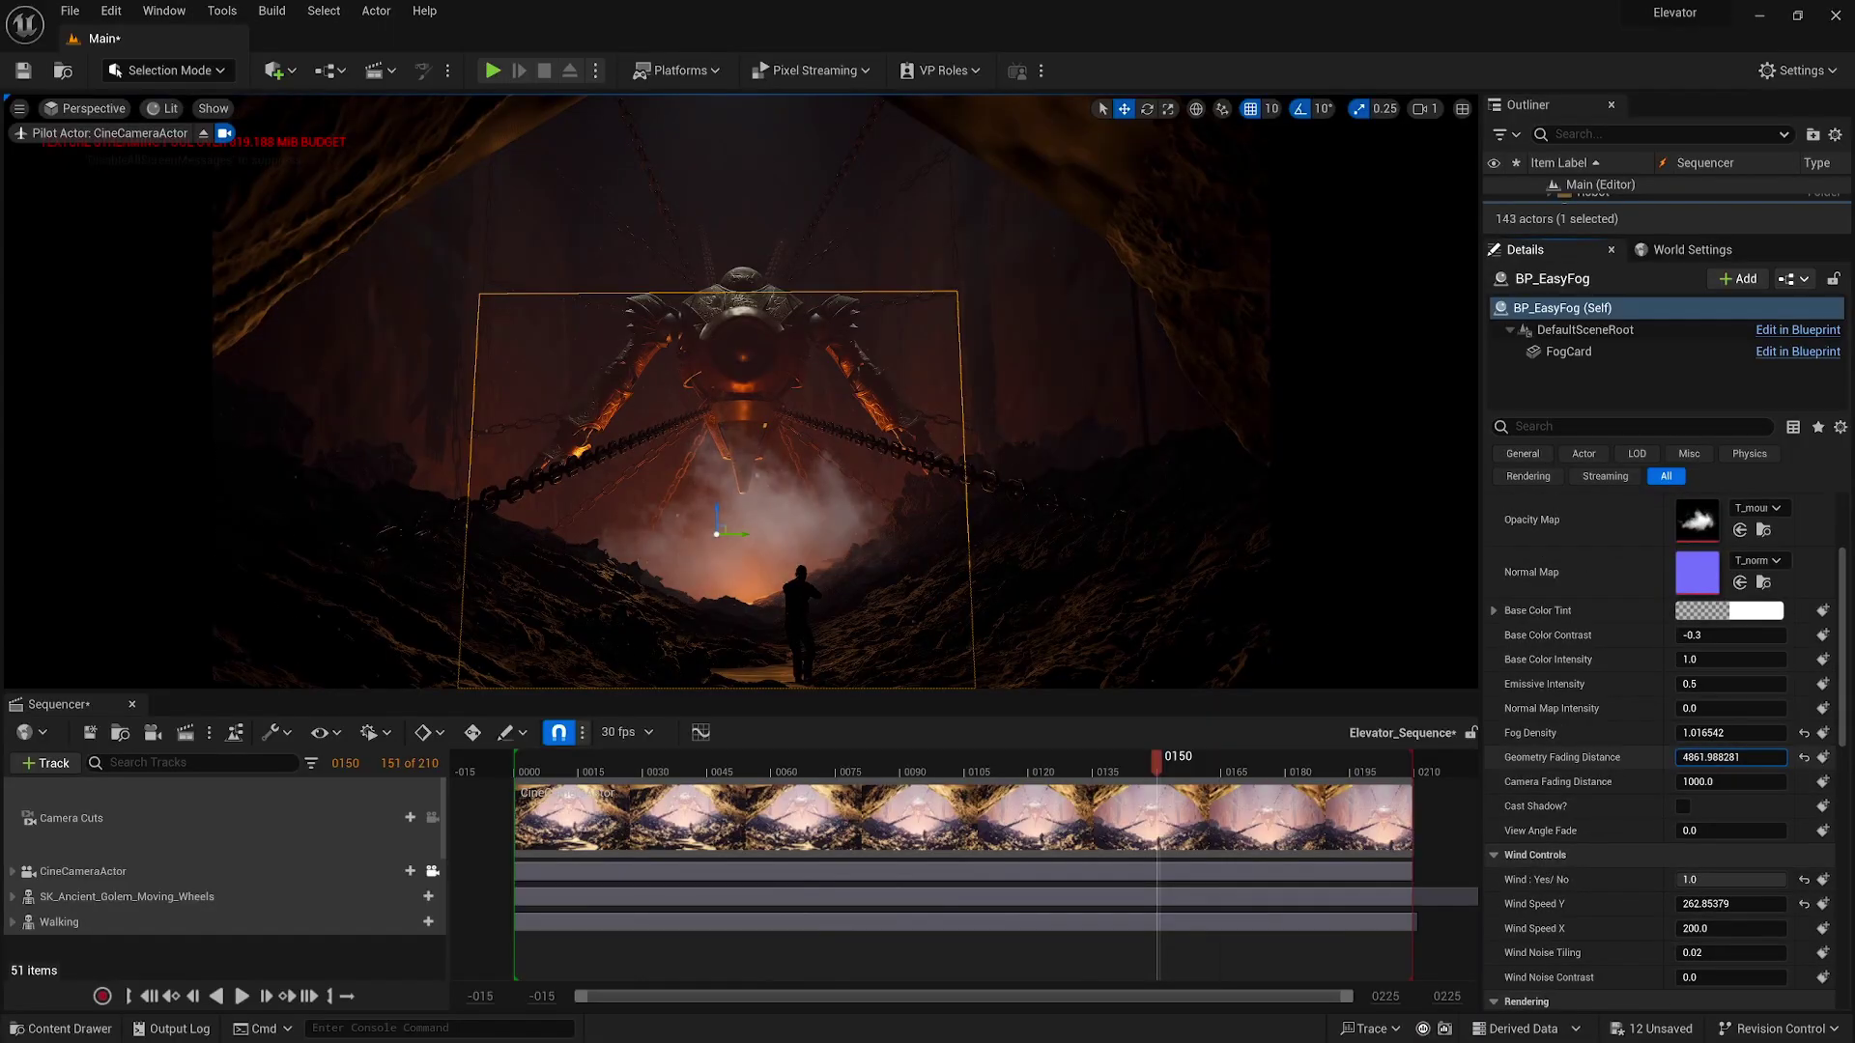
# Step: Adjust the fog card's fading distance and give it a new orange Base Color Tint
pyautogui.scroll(2, 1661, 754)
pyautogui.moveTo(1729, 897); pyautogui.dragTo(1661, 903)
pyautogui.click(1729, 726)
pyautogui.click(1510, 764)
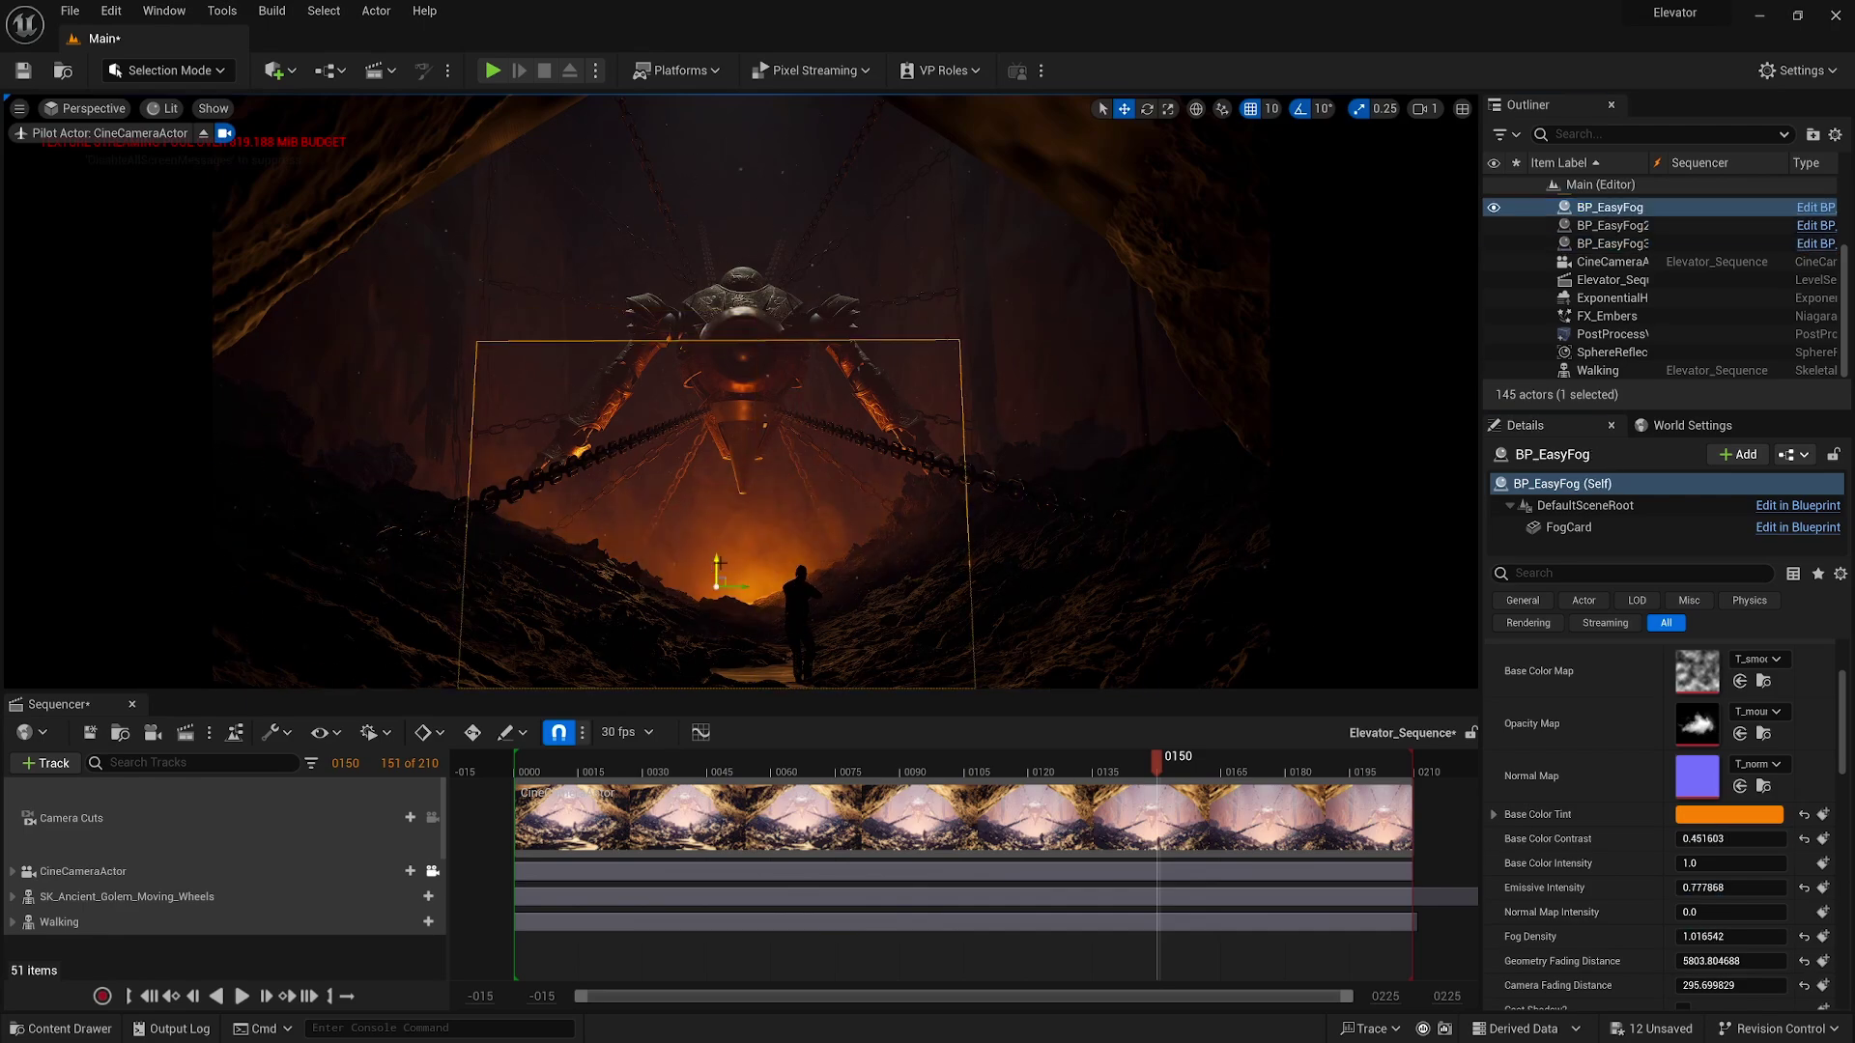
# Step: Raise a duplicated fog card higher in the cave, retint it, and set Wind Speed Y to 20
pyautogui.keyDown('alt'); pyautogui.moveTo(716, 565); pyautogui.dragTo(786, 249); pyautogui.keyUp('alt')
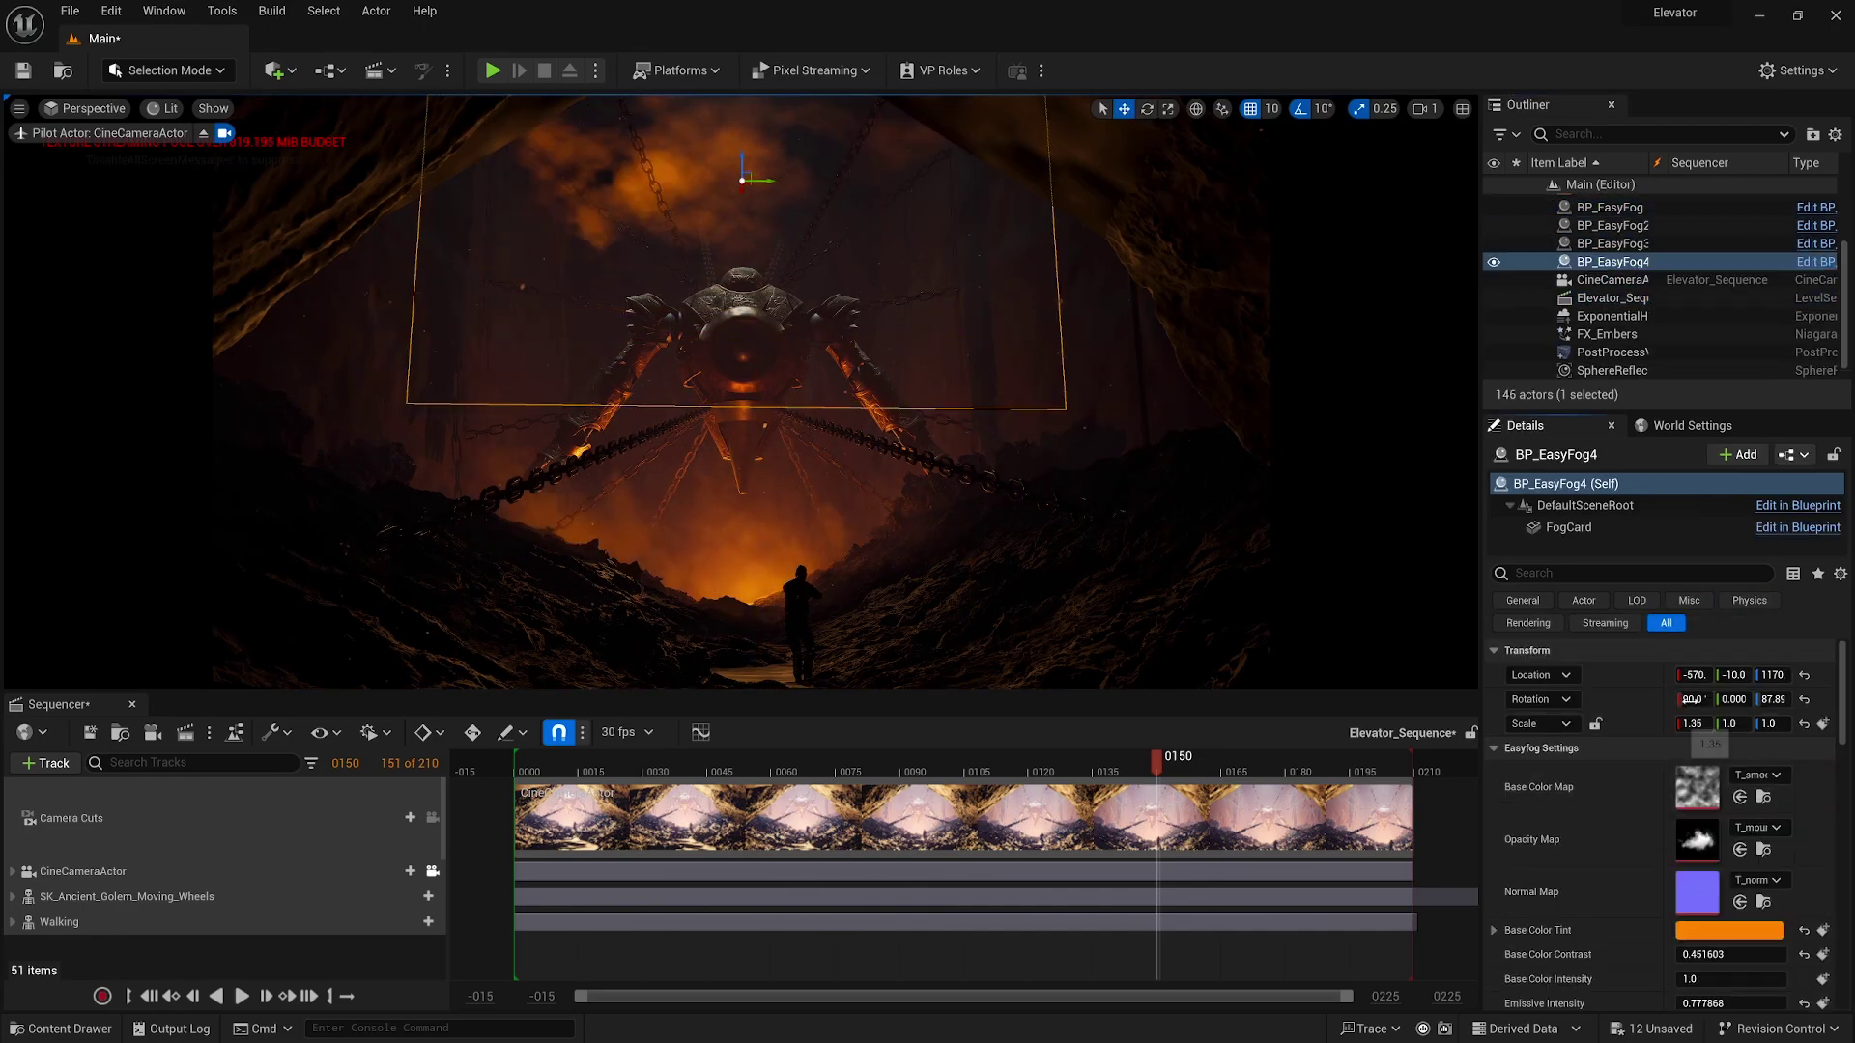
pyautogui.click(1729, 815)
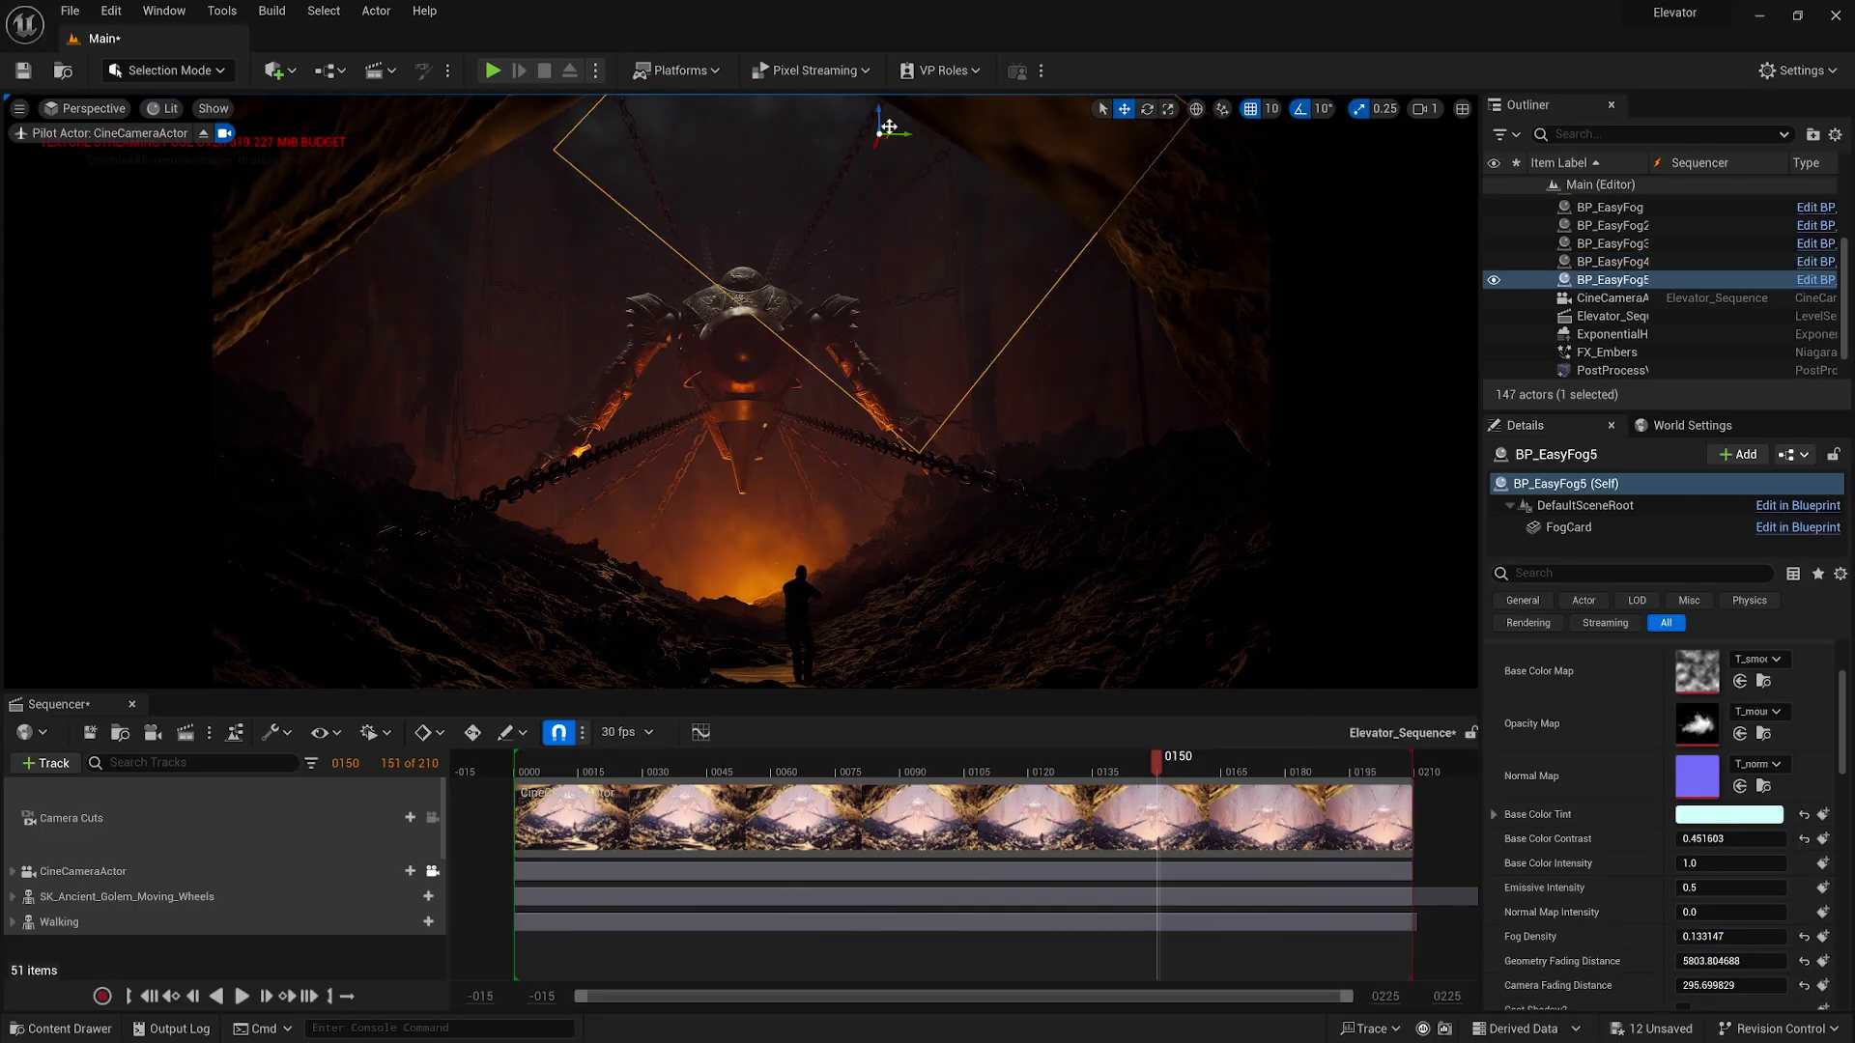
pyautogui.scroll(-5, 1729, 918)
pyautogui.click(1705, 877)
pyautogui.write('20')
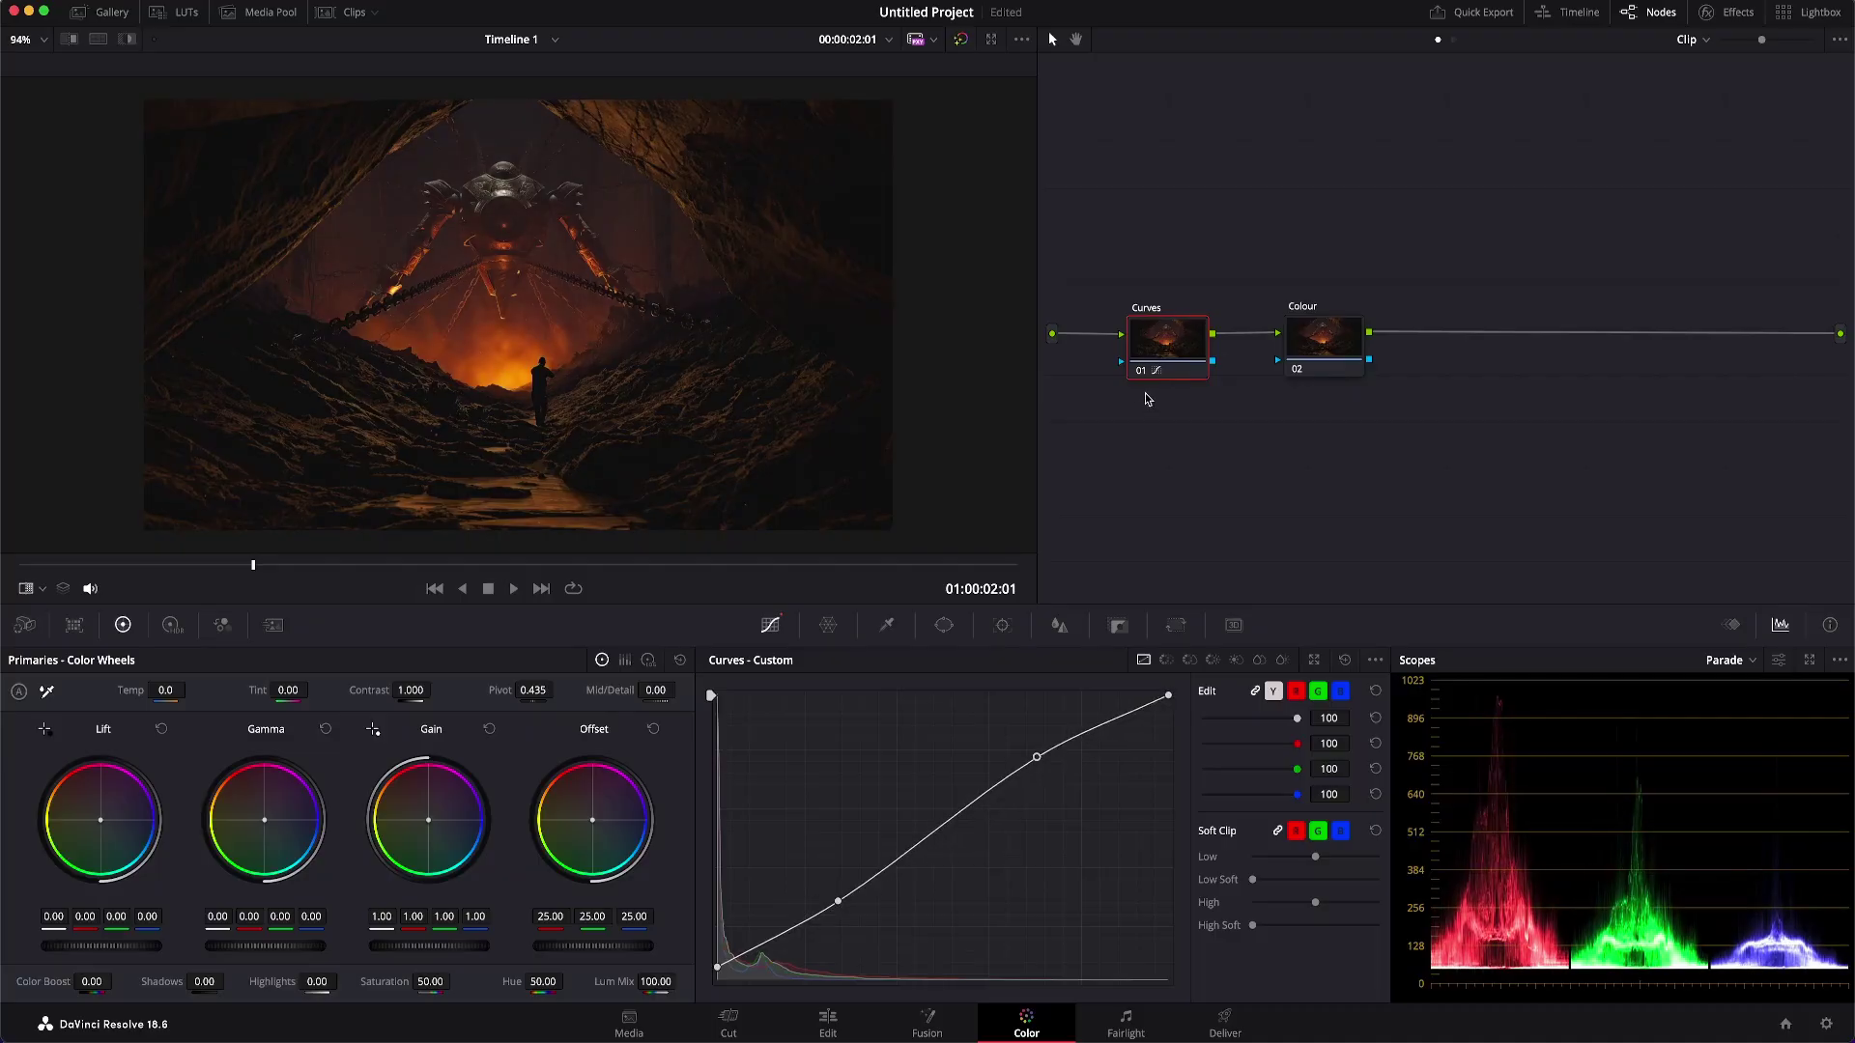
# Step: Bend node 01's curve into a contrast S-curve, then select the Colour node 02
pyautogui.moveTo(1123, 752); pyautogui.dragTo(1058, 734)
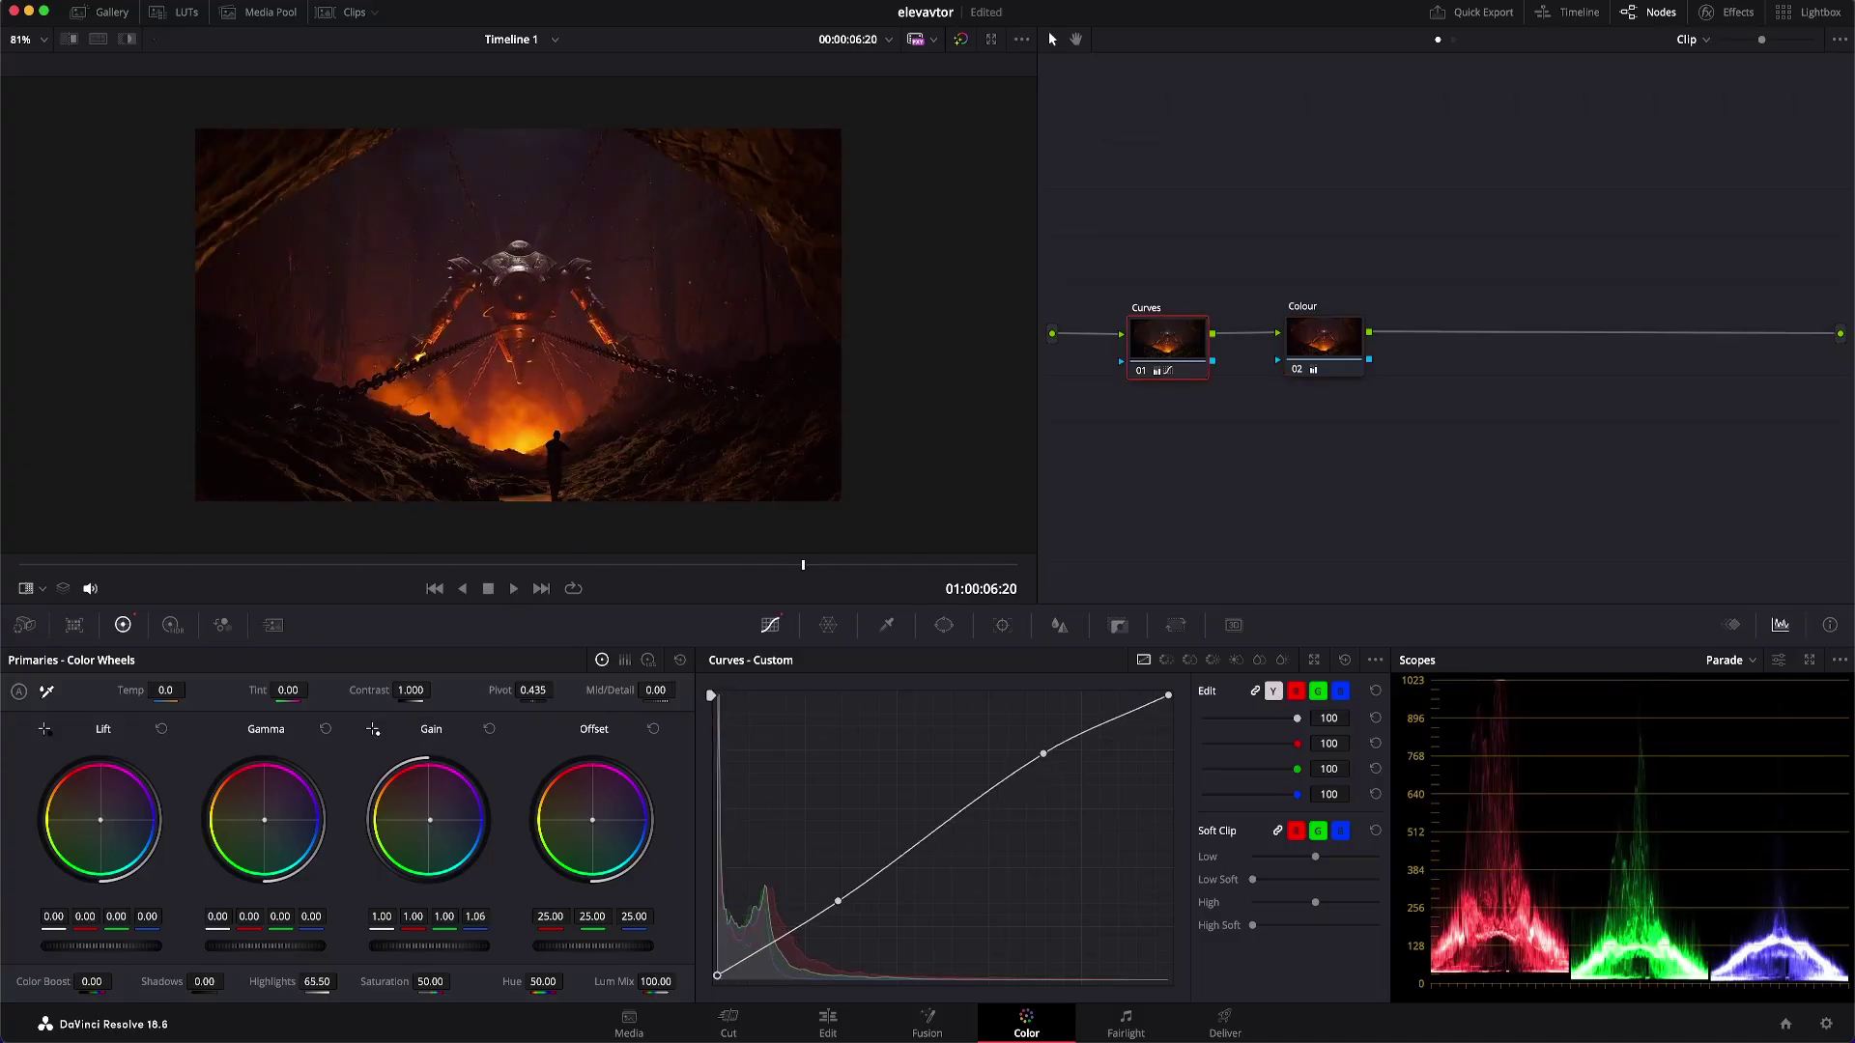
pyautogui.click(1273, 353)
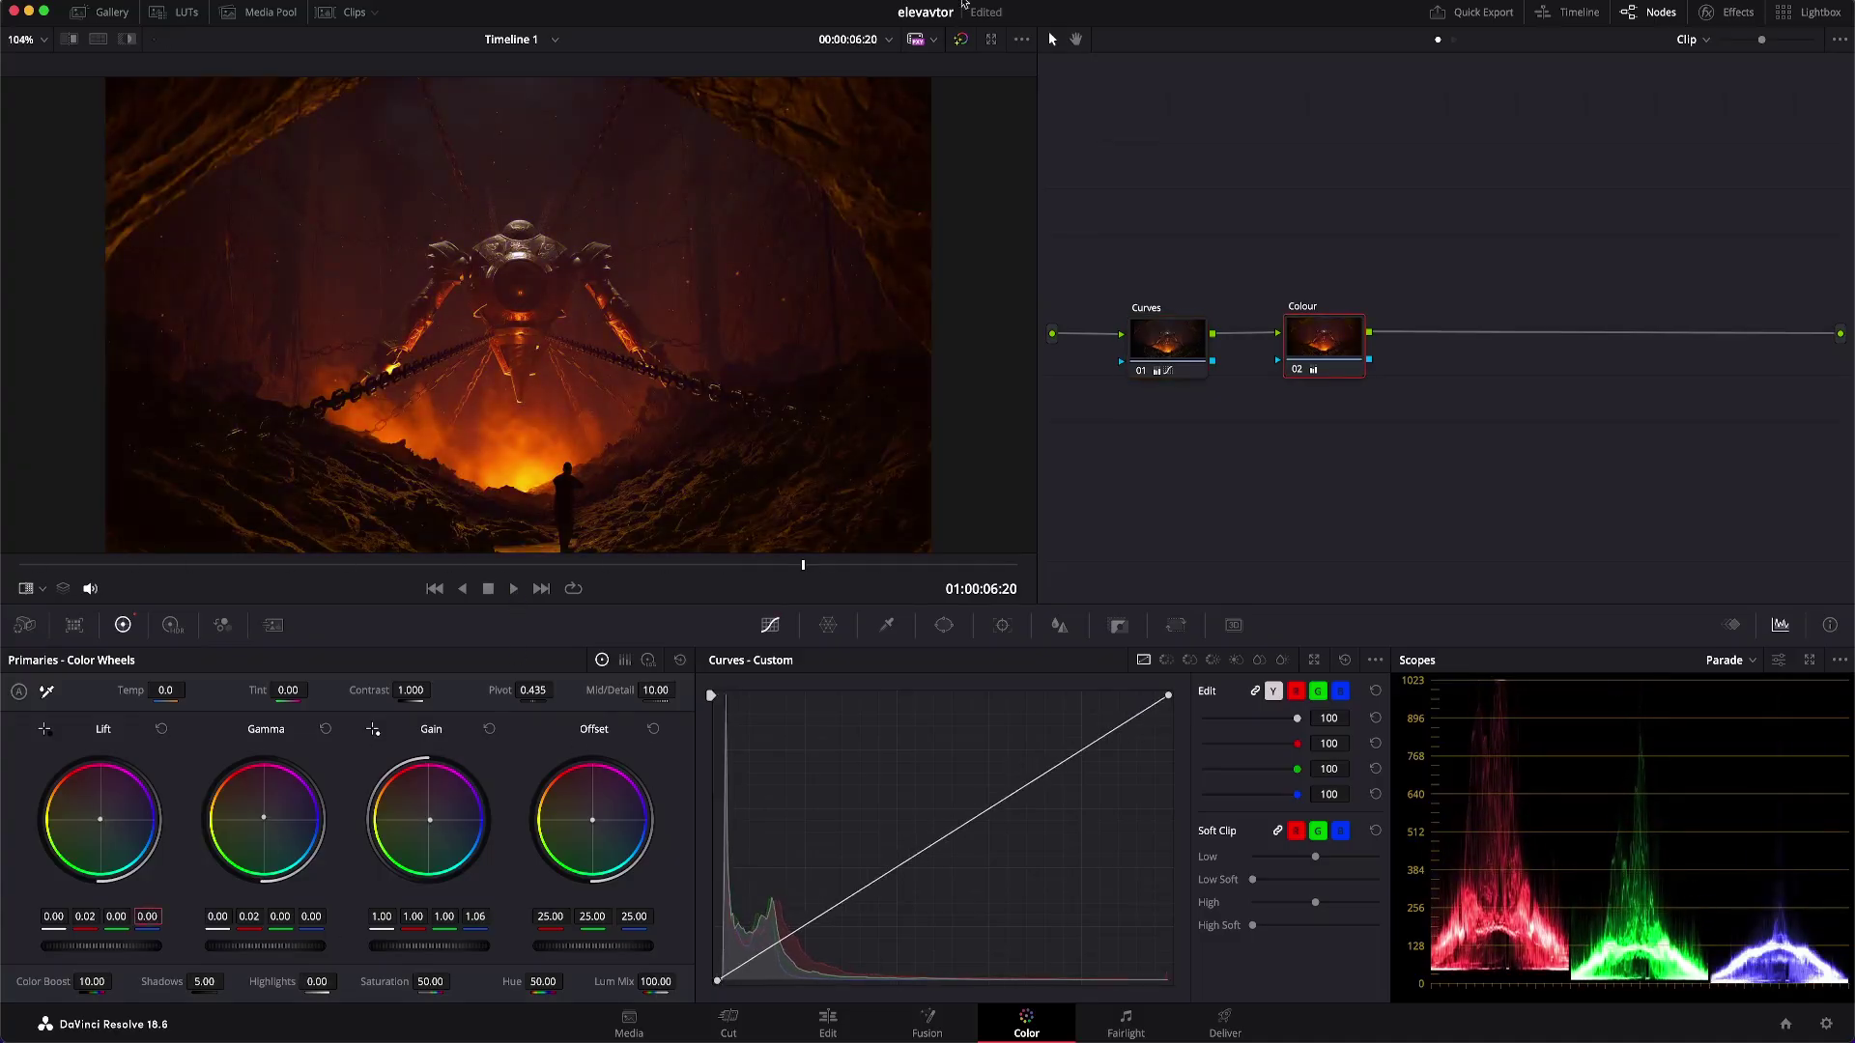